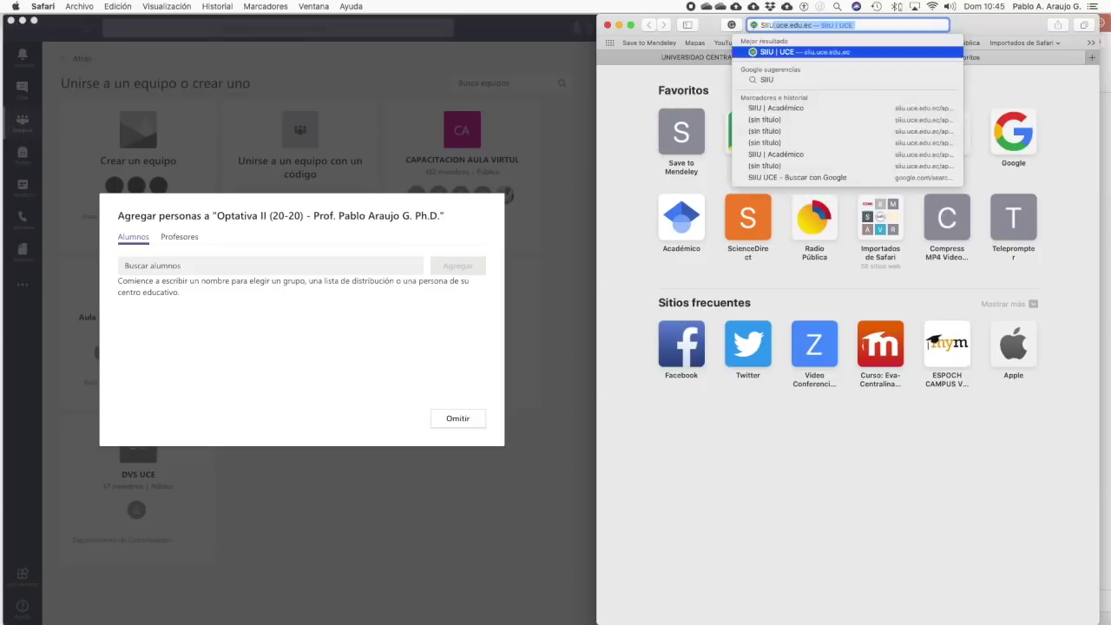
- Open the SIIU Académico system and autofill the saved username and password
key(Return)
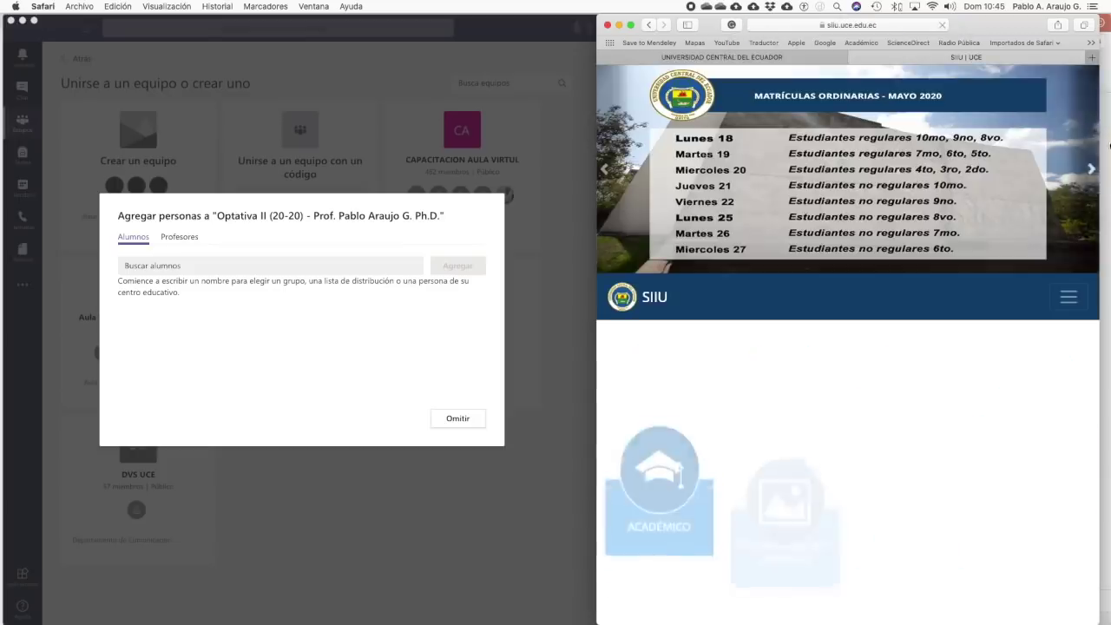
click(665, 404)
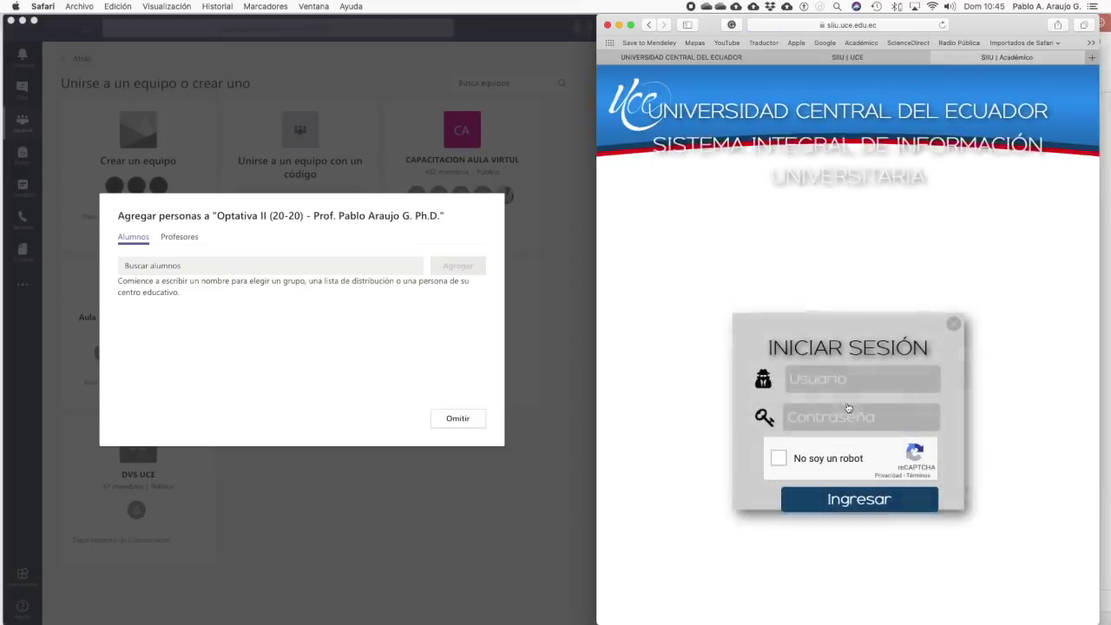
click(812, 379)
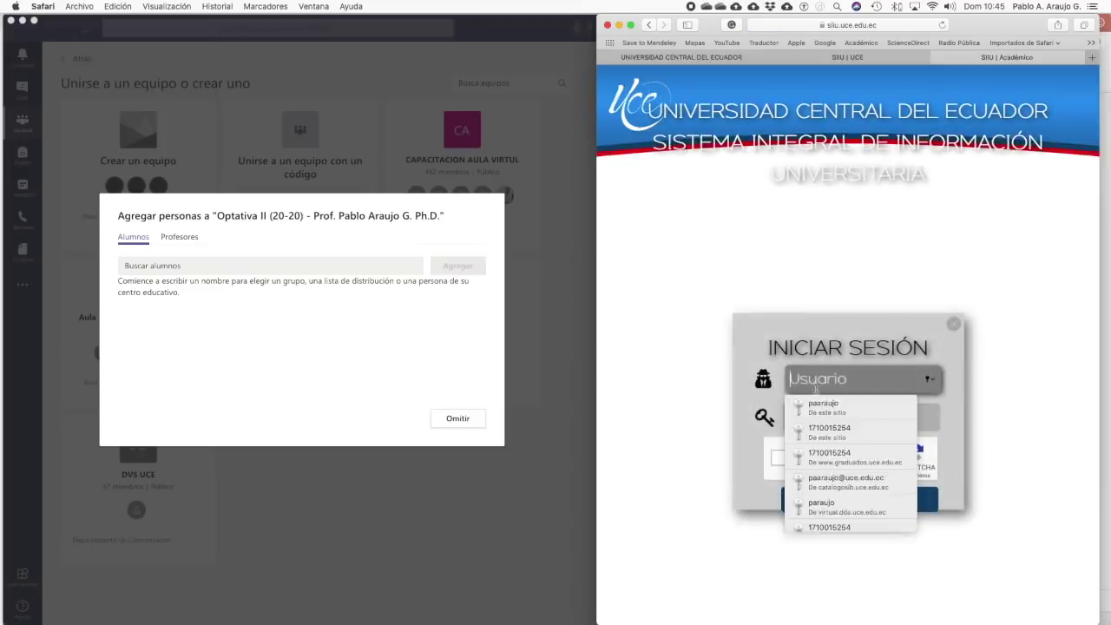
click(816, 402)
- Pass the reCAPTCHA mountain and hill image challenge and sign in with Ingresar
click(779, 459)
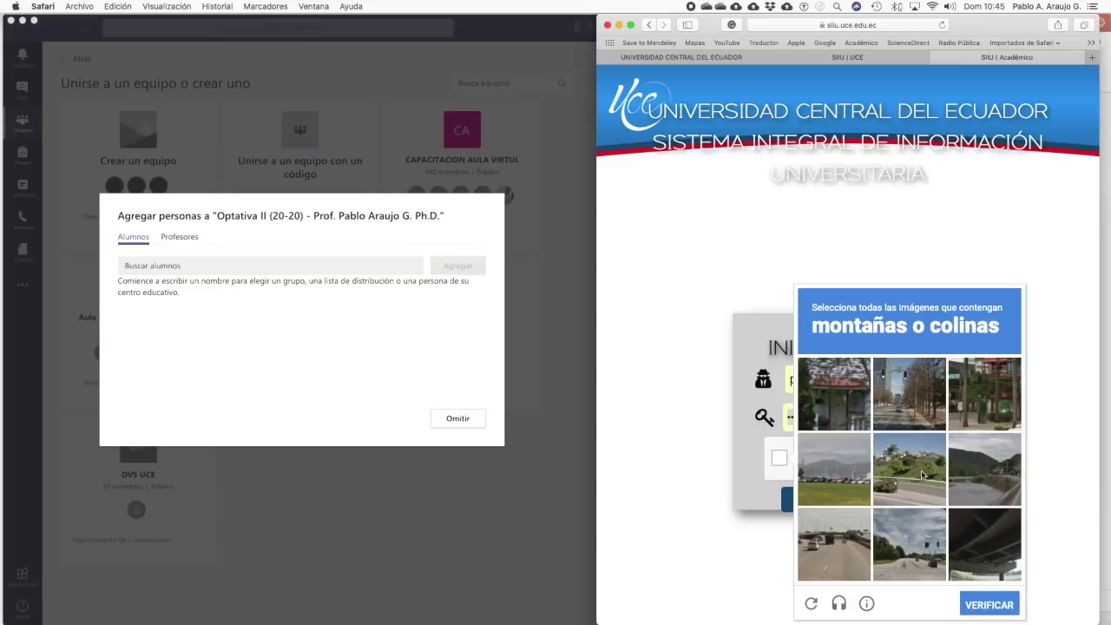
click(859, 475)
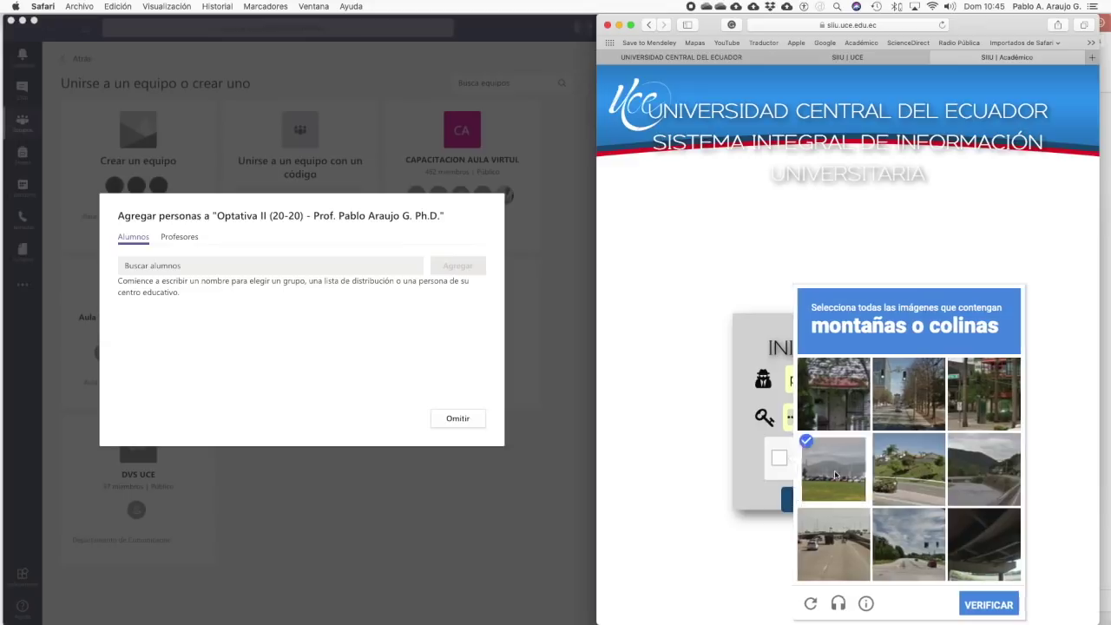
click(978, 488)
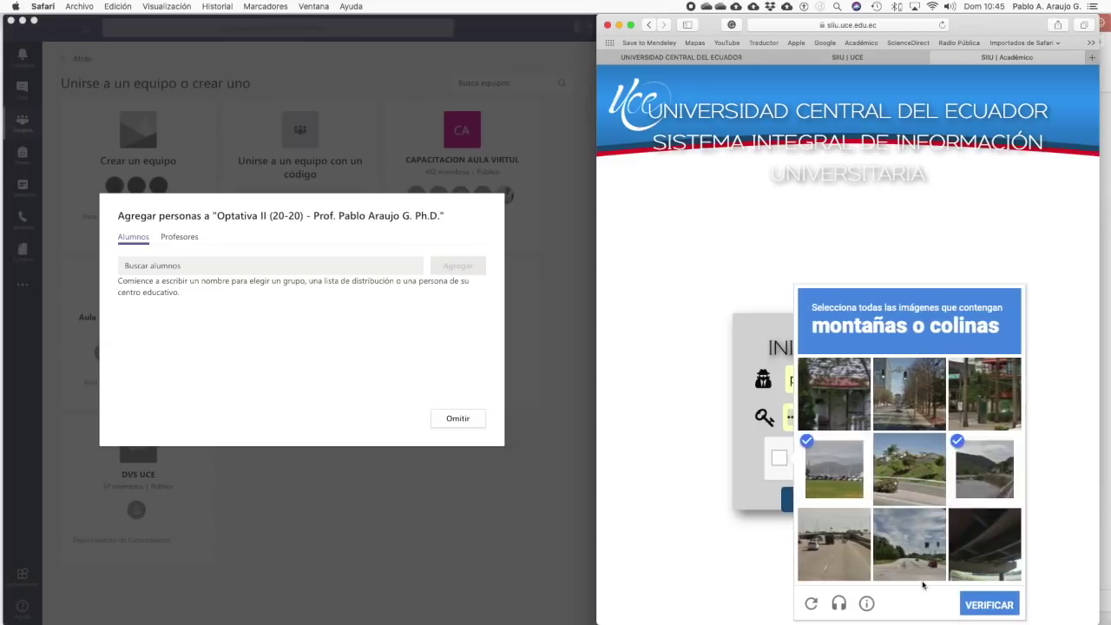
click(898, 469)
click(999, 603)
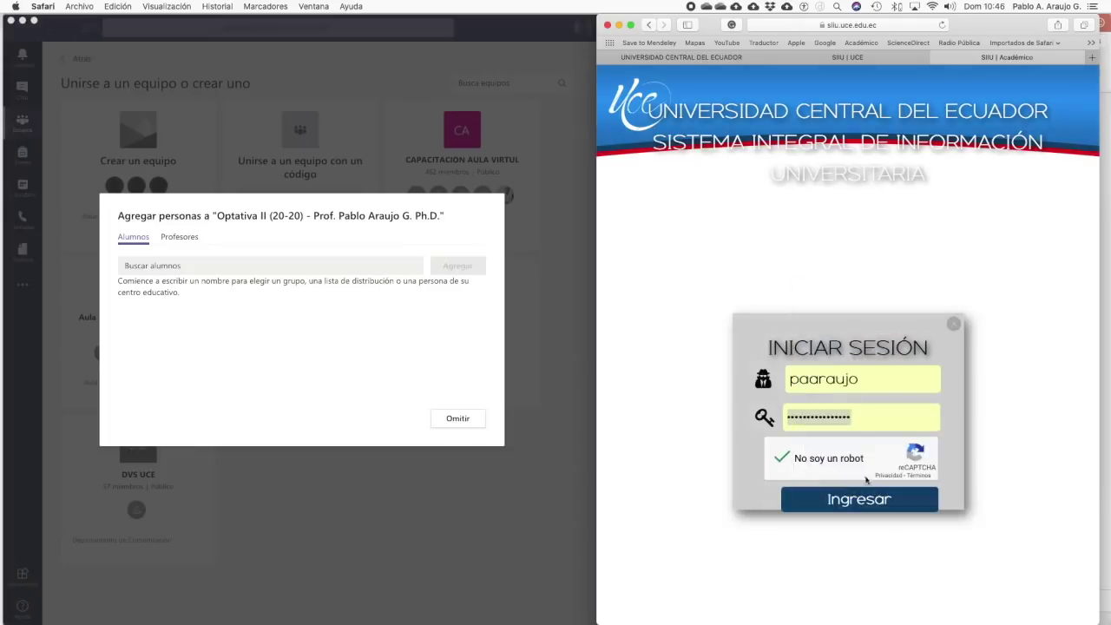
click(859, 501)
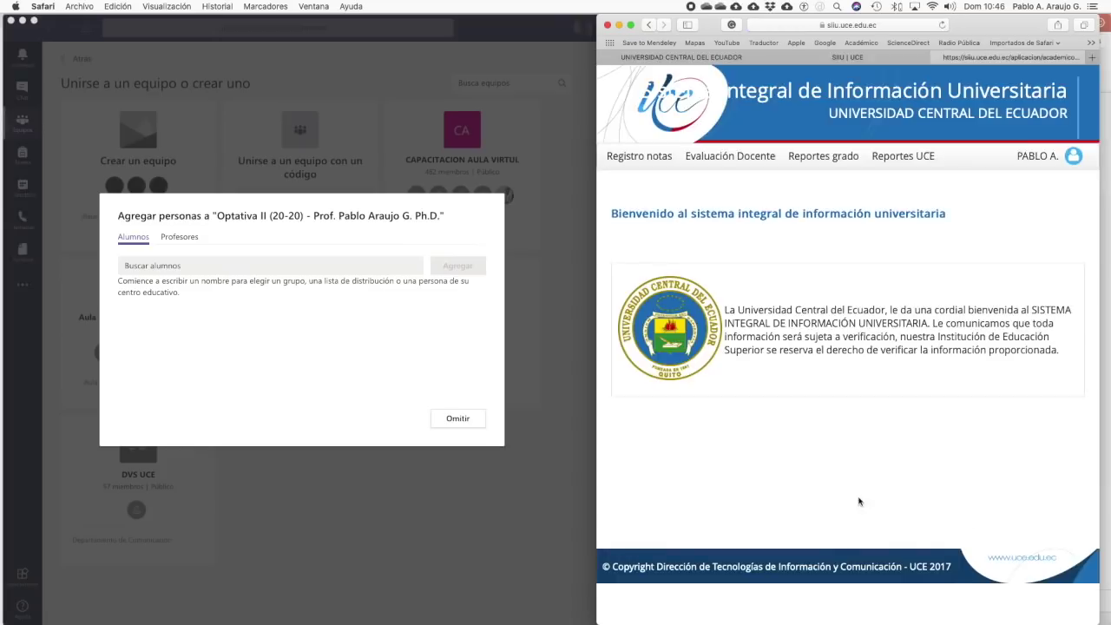
- In Reportes grado > Estudiantes, filter by 2020-2020, INGENIERIA QUIMICA, SEPTIMO, IQ7-001, OPTATIVA II
click(812, 163)
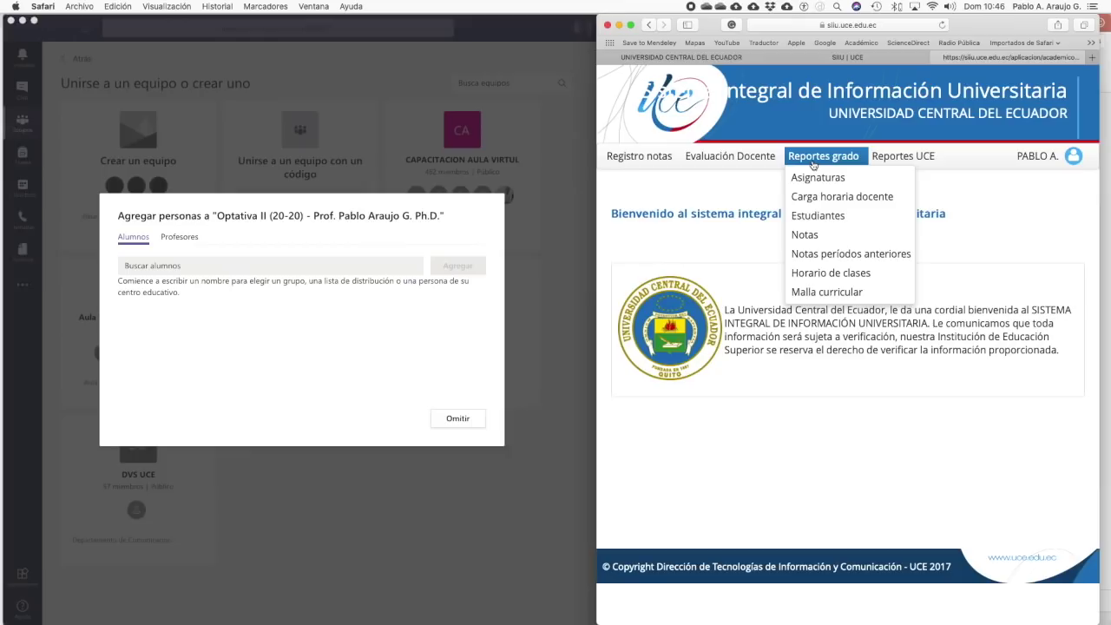
click(851, 223)
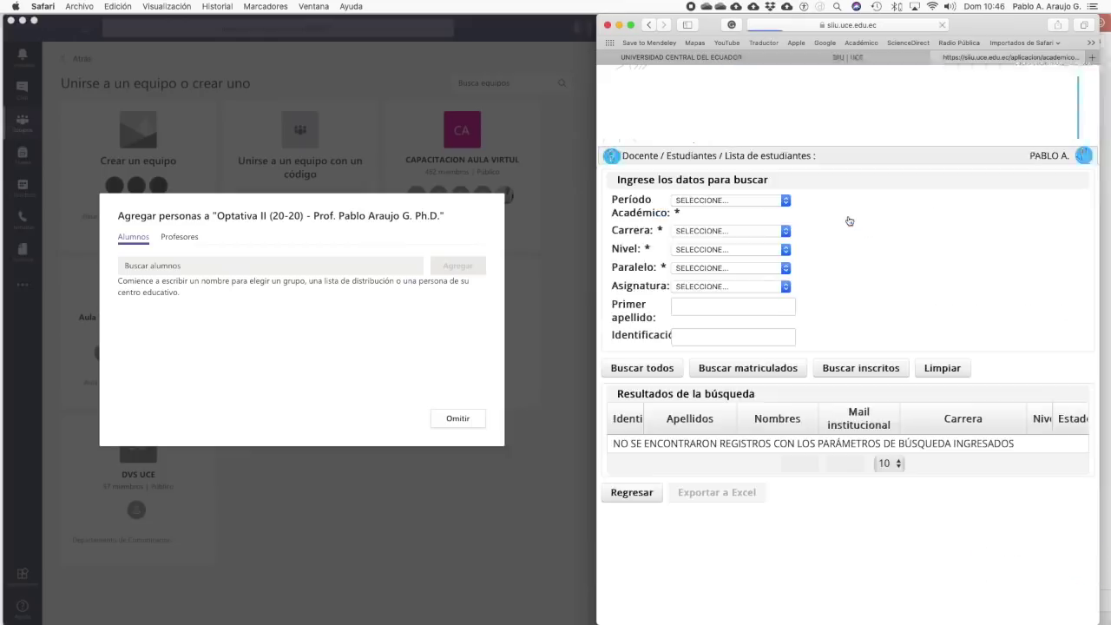
click(786, 200)
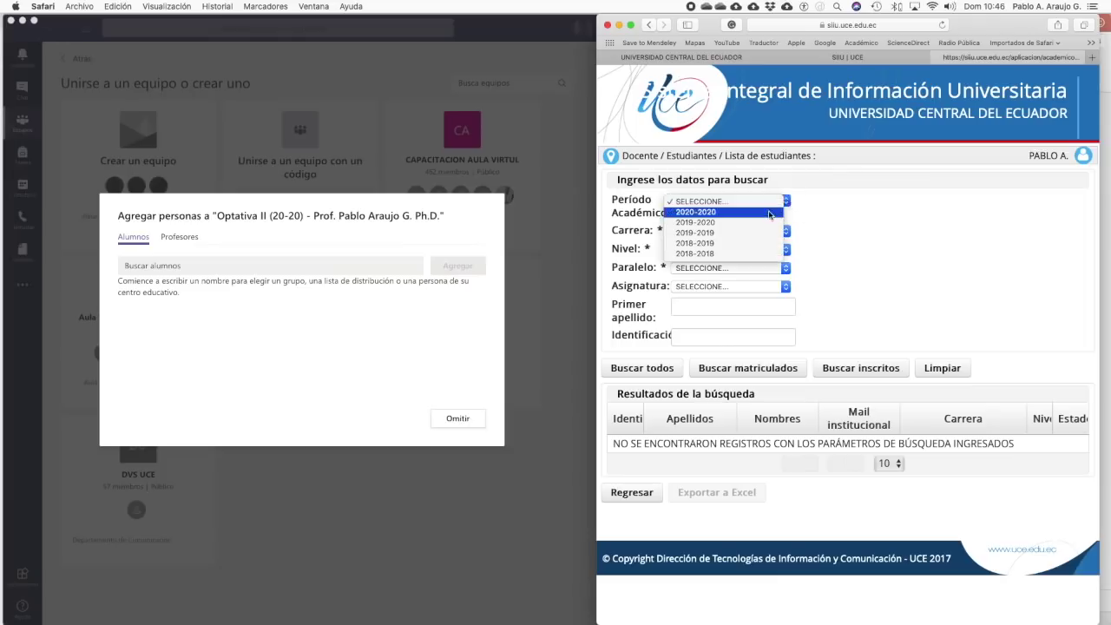
click(786, 213)
click(785, 231)
click(787, 248)
click(786, 250)
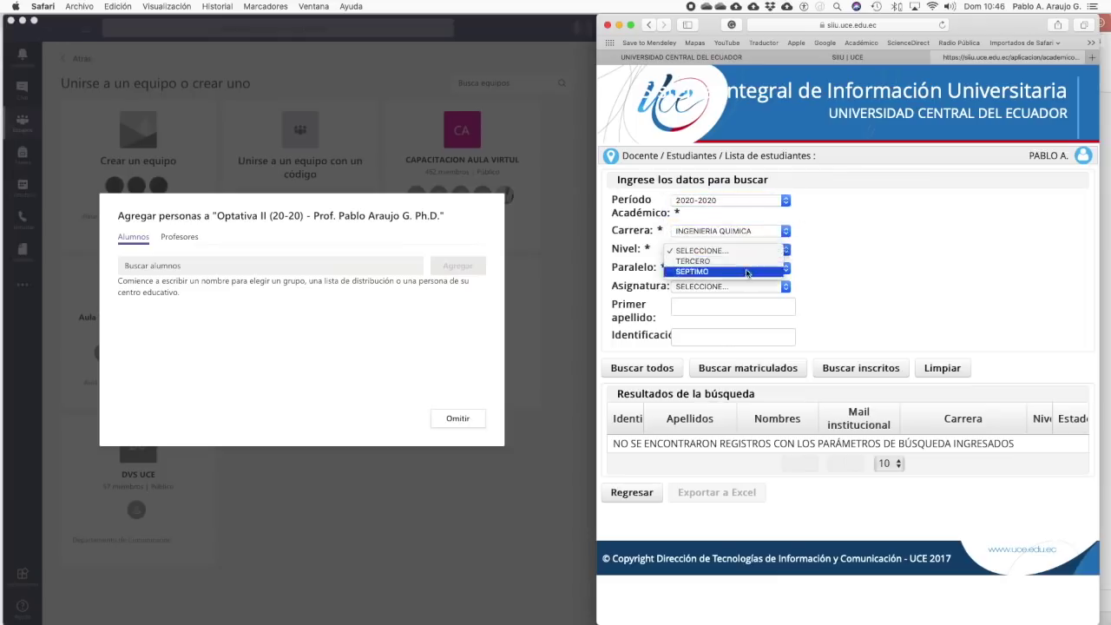
click(786, 271)
click(785, 272)
click(781, 279)
click(787, 286)
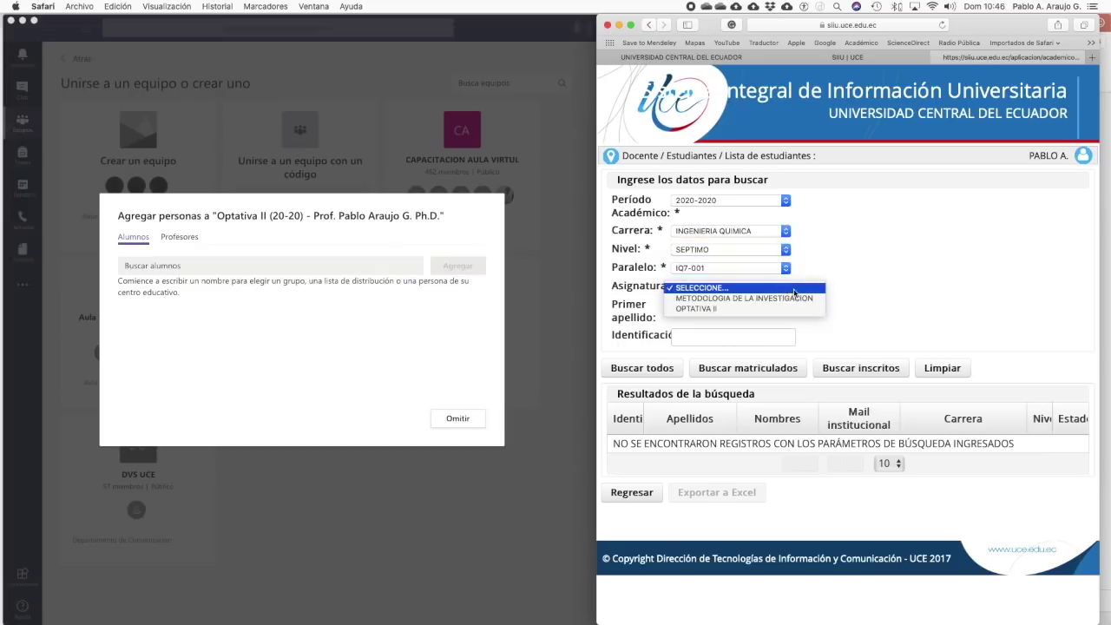
click(777, 309)
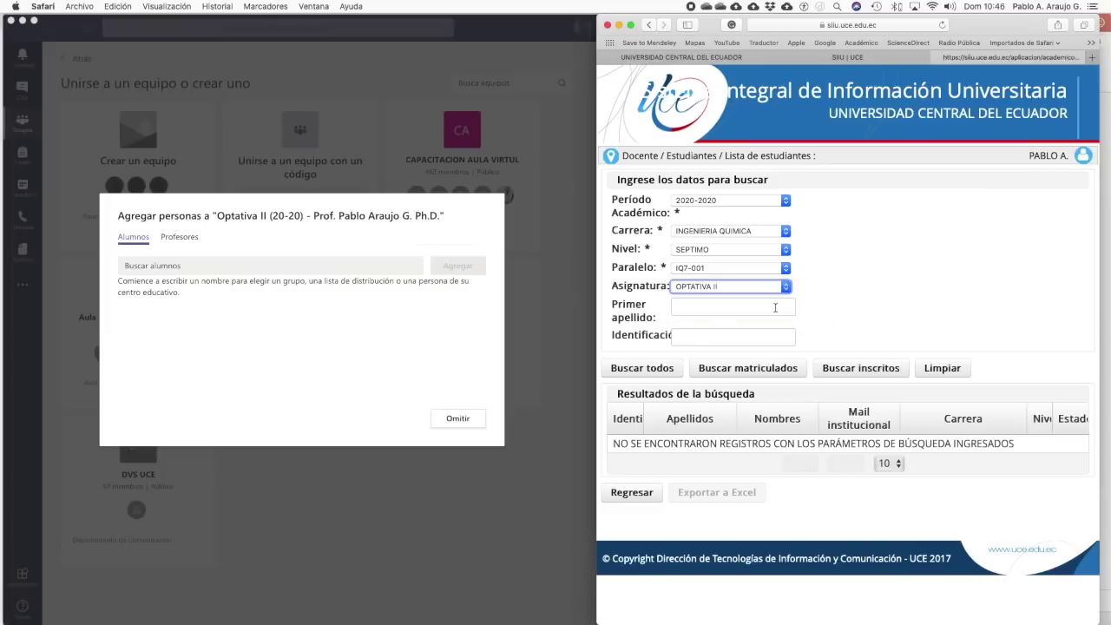
- List all matching students with Buscar todos and select the first student's mail username
click(657, 368)
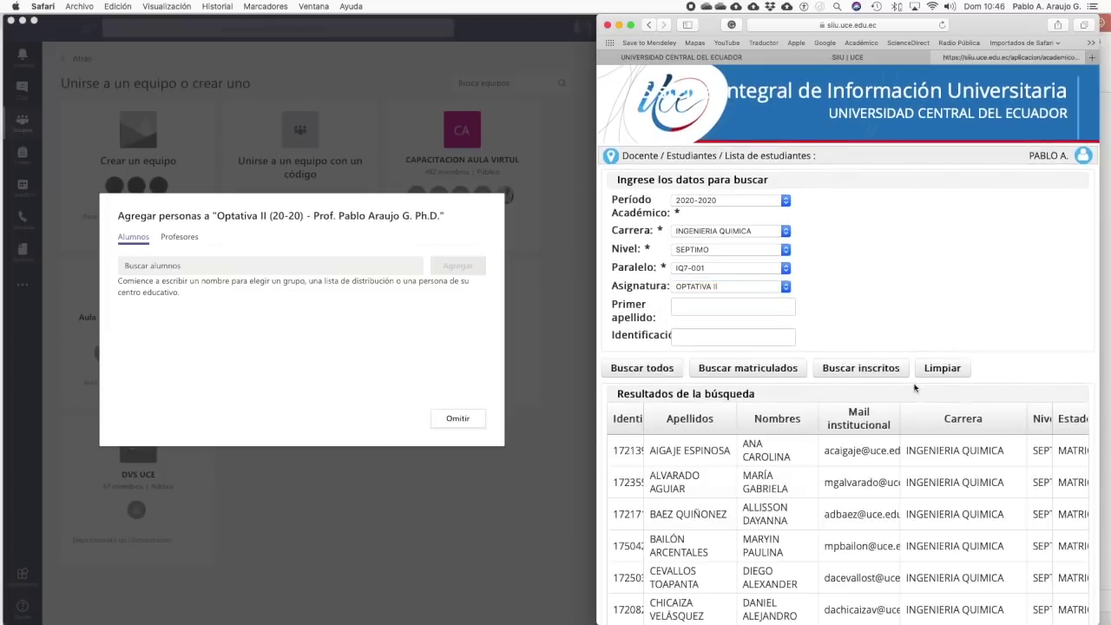
scroll(916, 388, down, 2)
scroll(914, 389, down, 3)
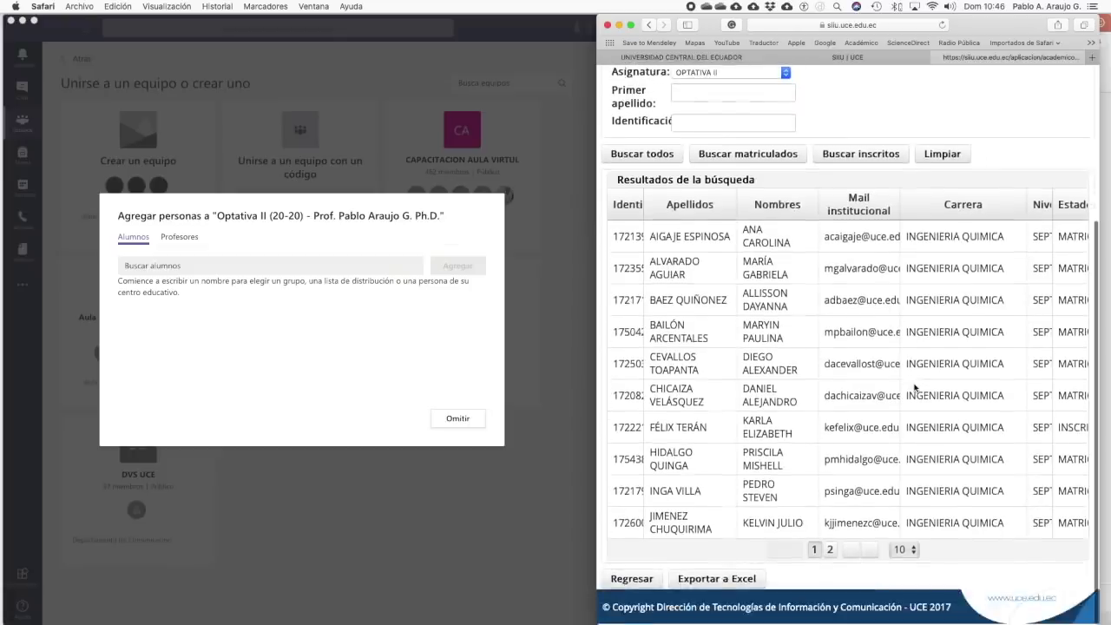
scroll(914, 388, up, 2)
scroll(914, 388, down, 3)
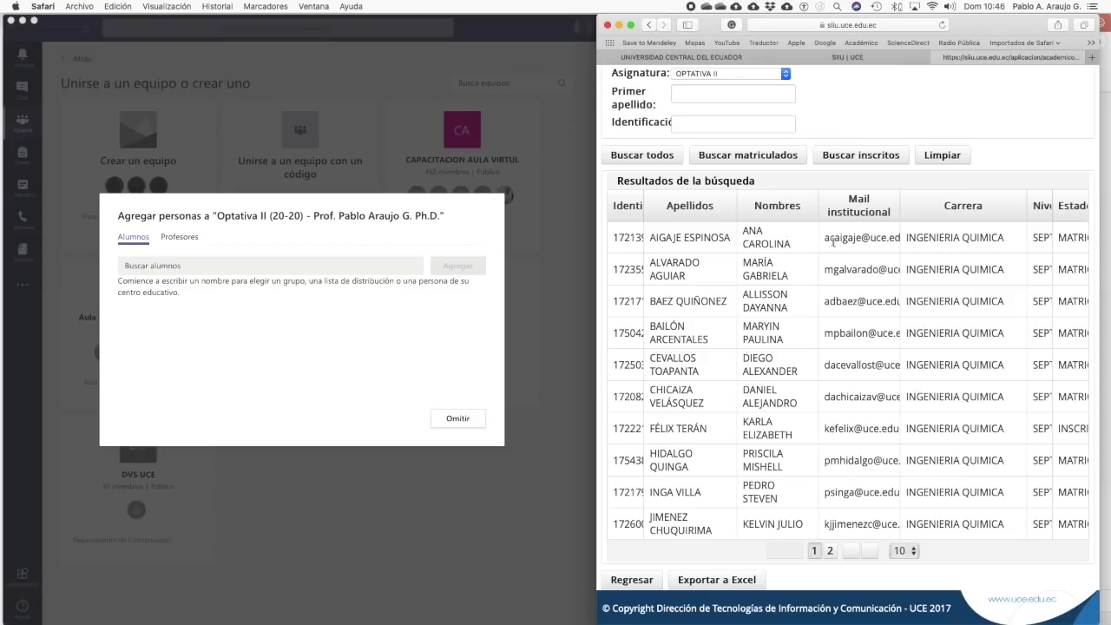
drag(826, 239, 869, 239)
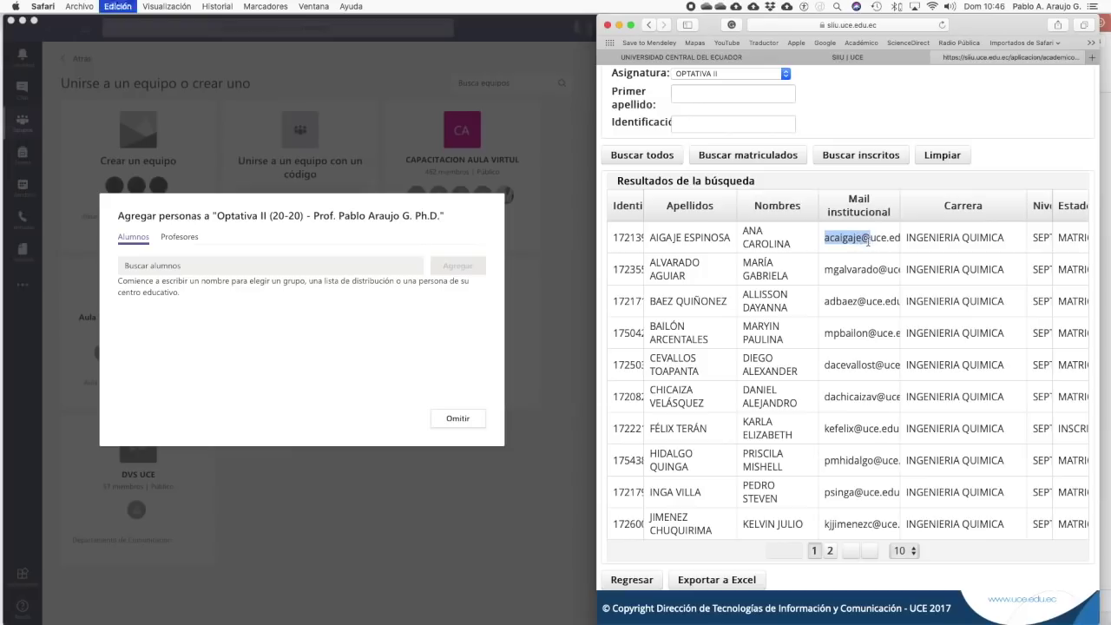
click(171, 266)
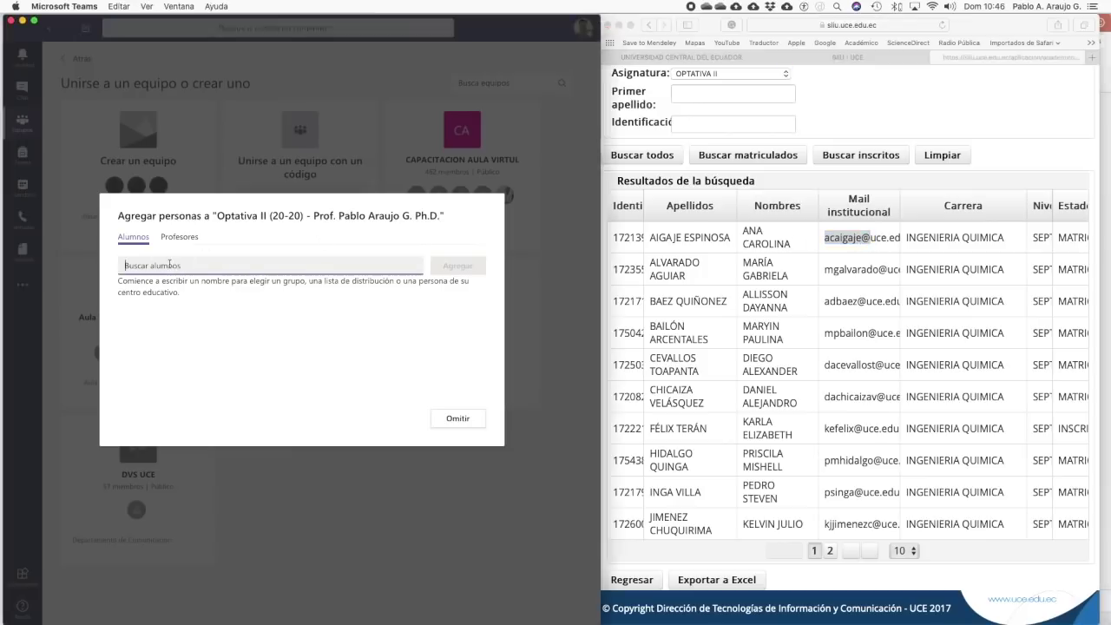
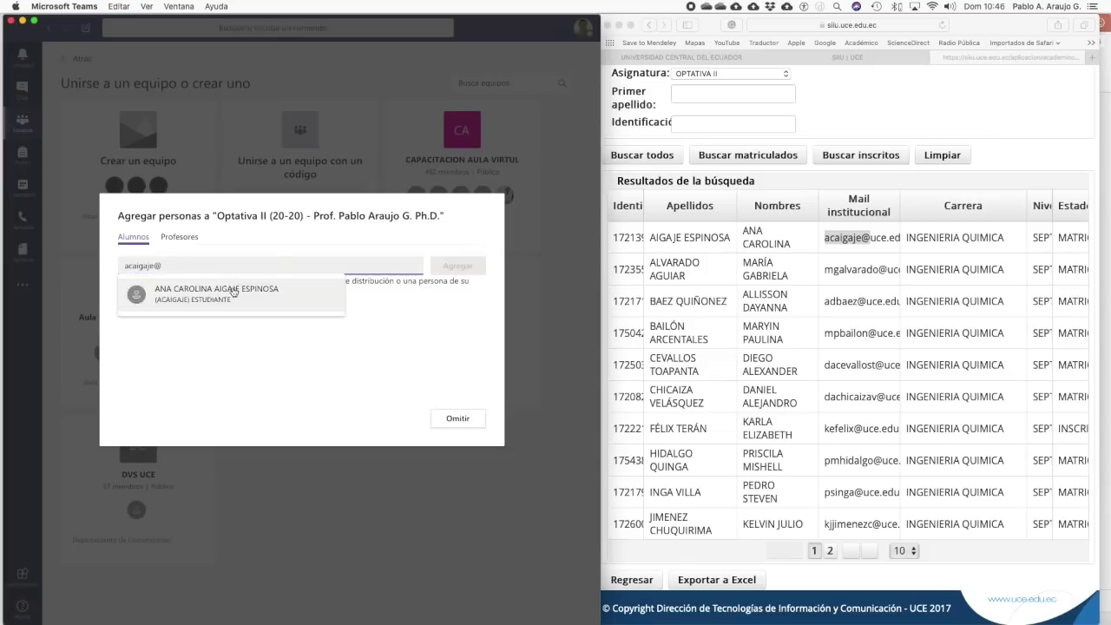
- Add the first two SIIU students to the Agregar personas list by their mail usernames
click(261, 296)
click(825, 273)
drag(826, 270, 883, 270)
key(super+c)
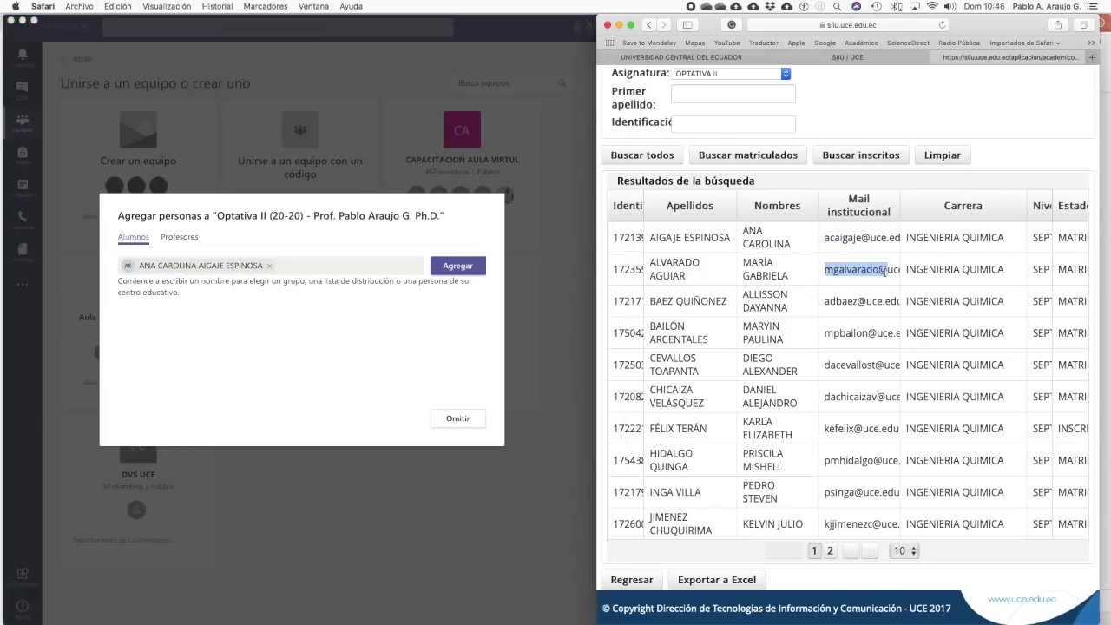
click(304, 270)
key(super+v)
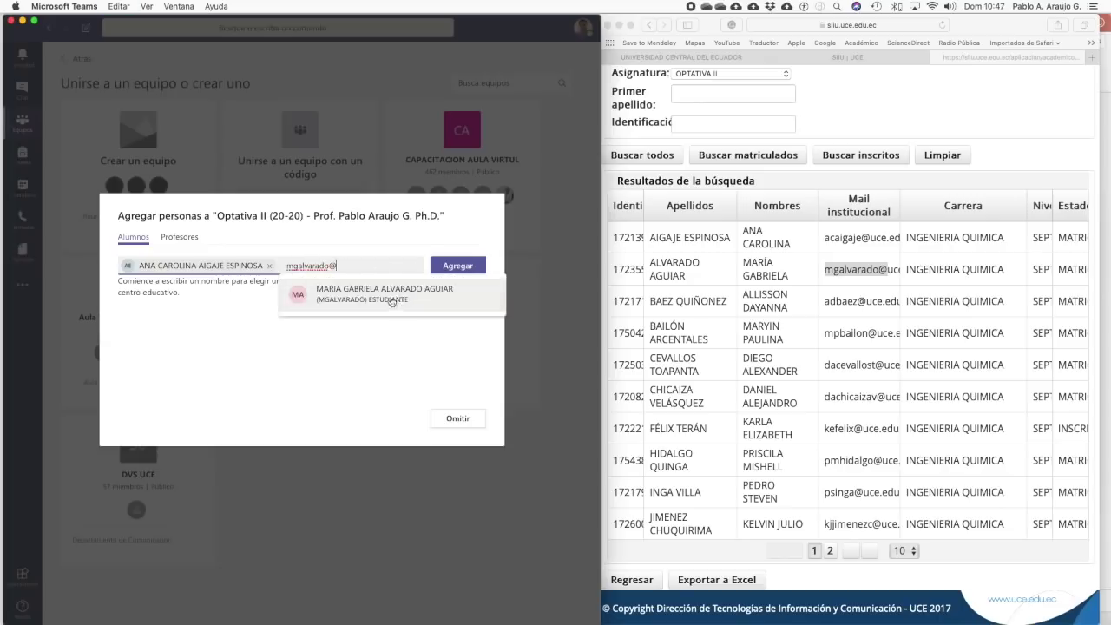
click(392, 297)
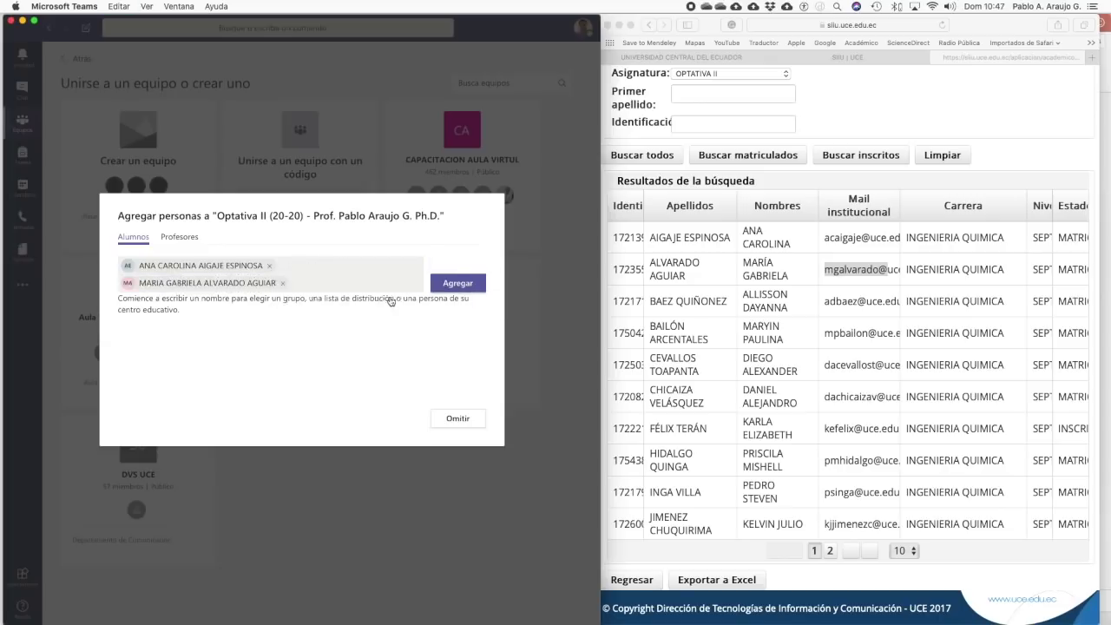
- Add the third and fourth SIIU students by their pasted mail usernames
click(825, 304)
drag(826, 301, 865, 301)
key(super+c)
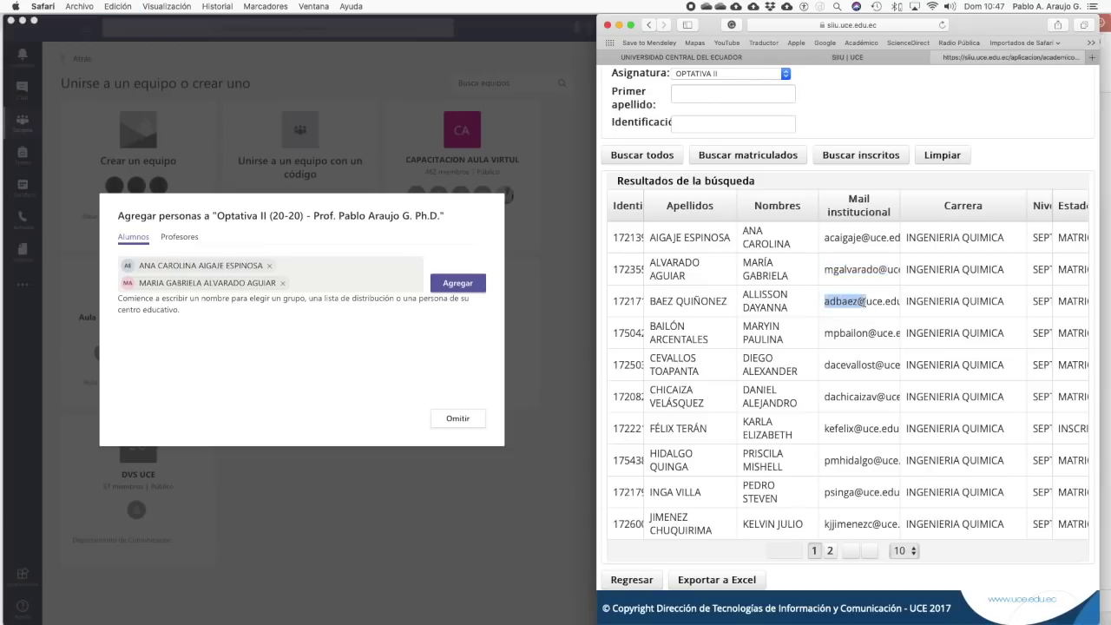
click(295, 288)
key(super+v)
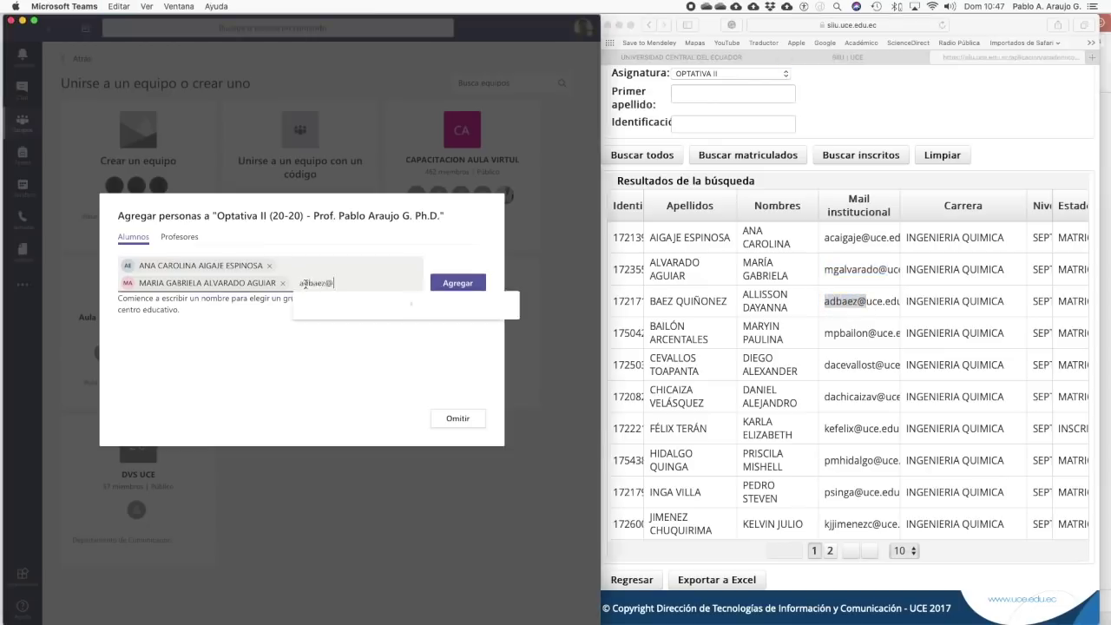
click(429, 319)
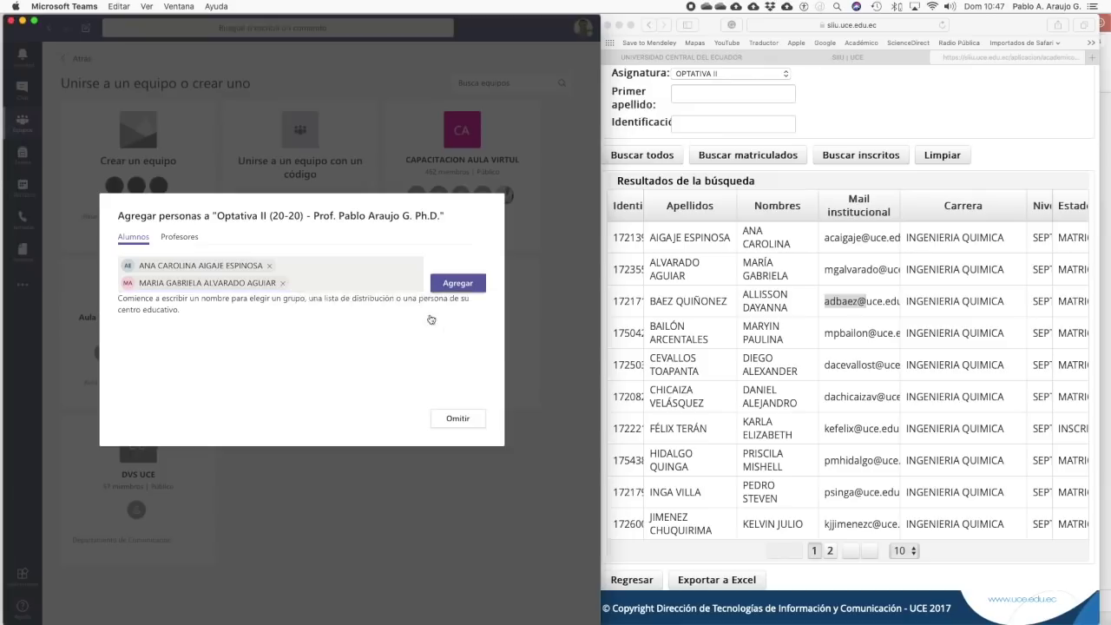
click(825, 335)
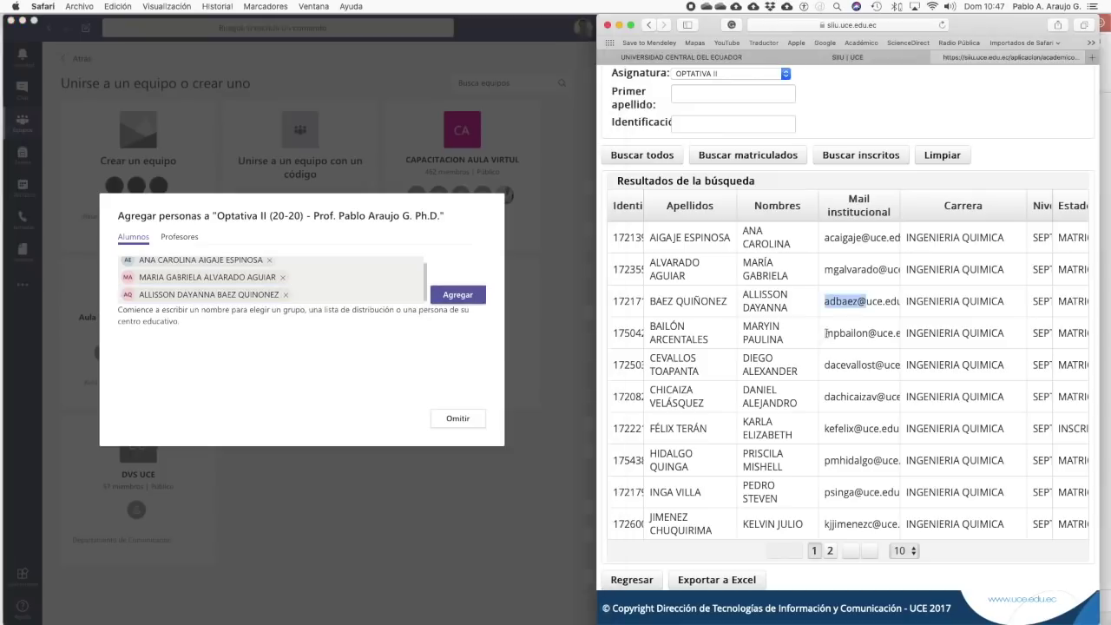
drag(825, 335, 879, 338)
key(super+c)
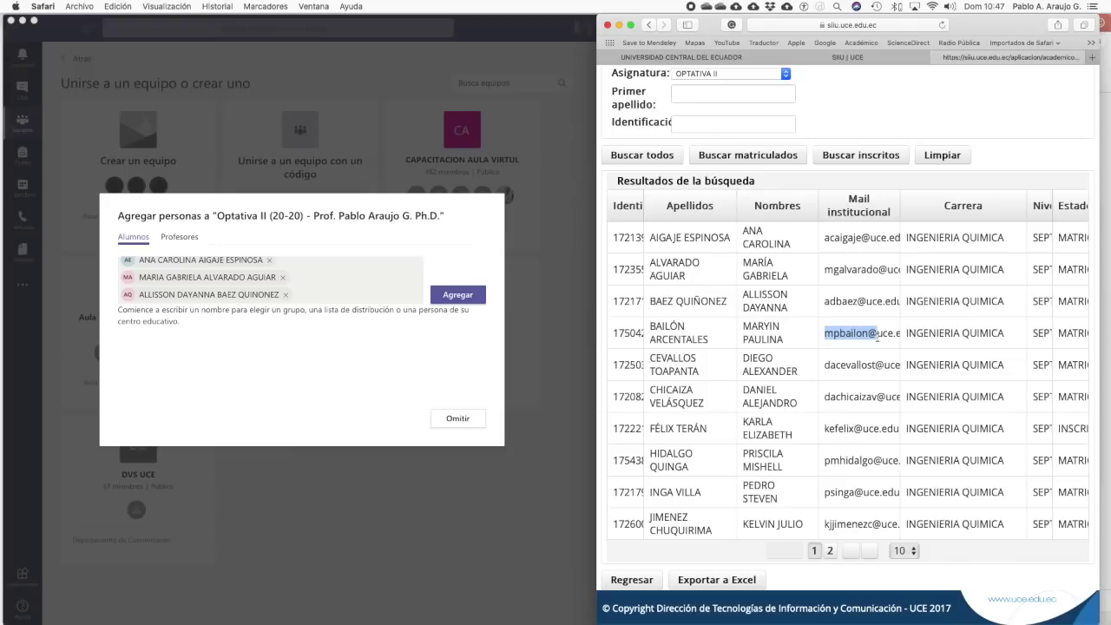
click(343, 295)
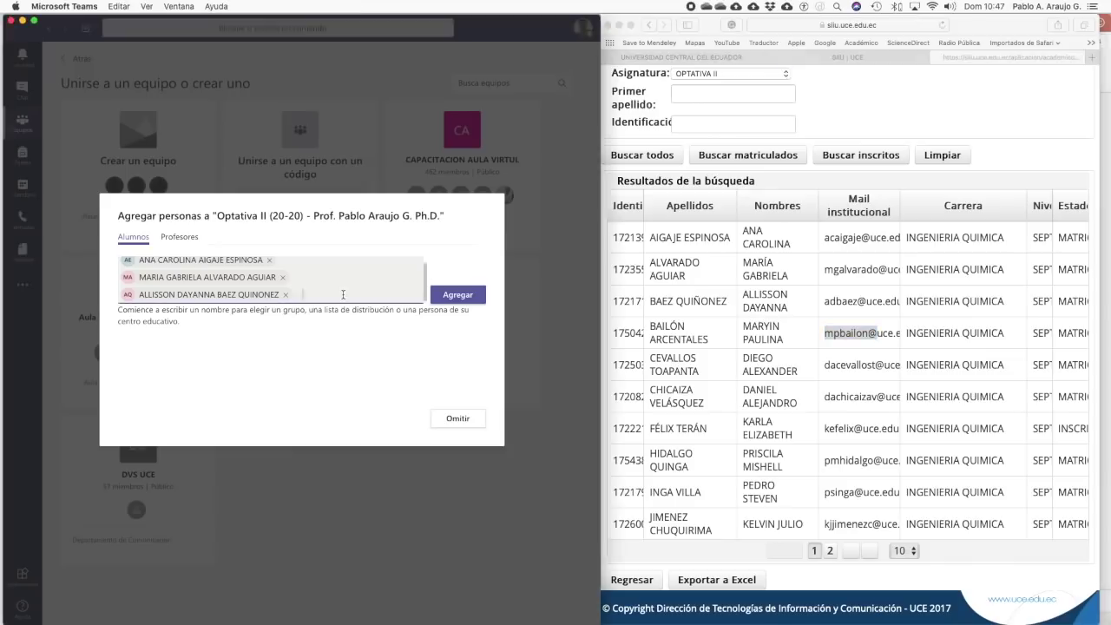
key(super+v)
click(354, 317)
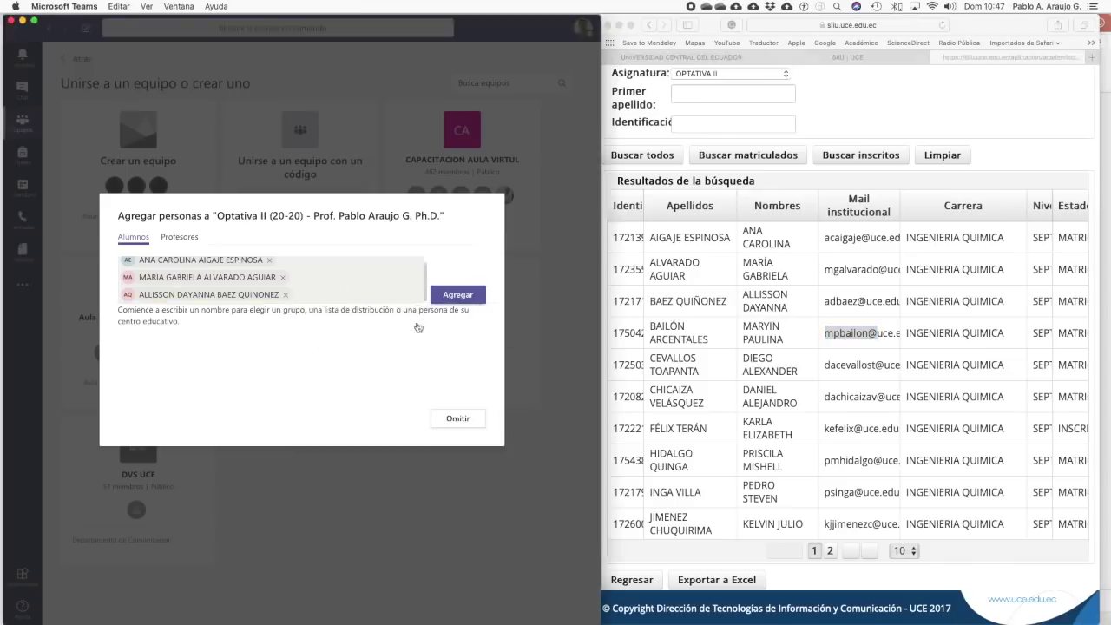
- Add the fifth student, confirm all five with Agregar, and close the window
click(824, 368)
drag(825, 366, 886, 367)
key(super+c)
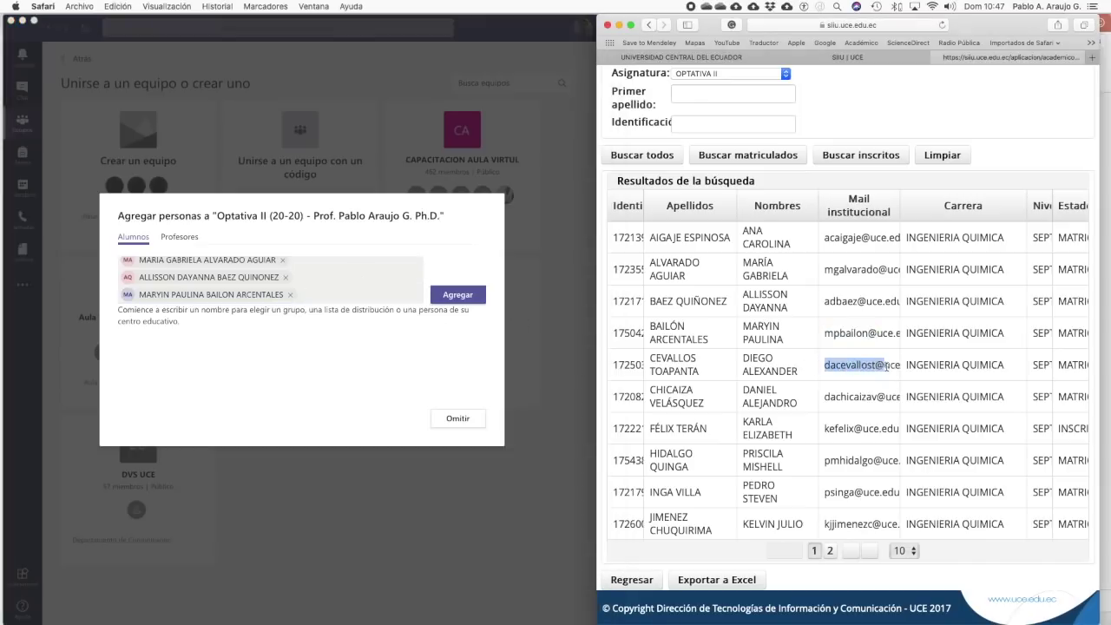
click(316, 296)
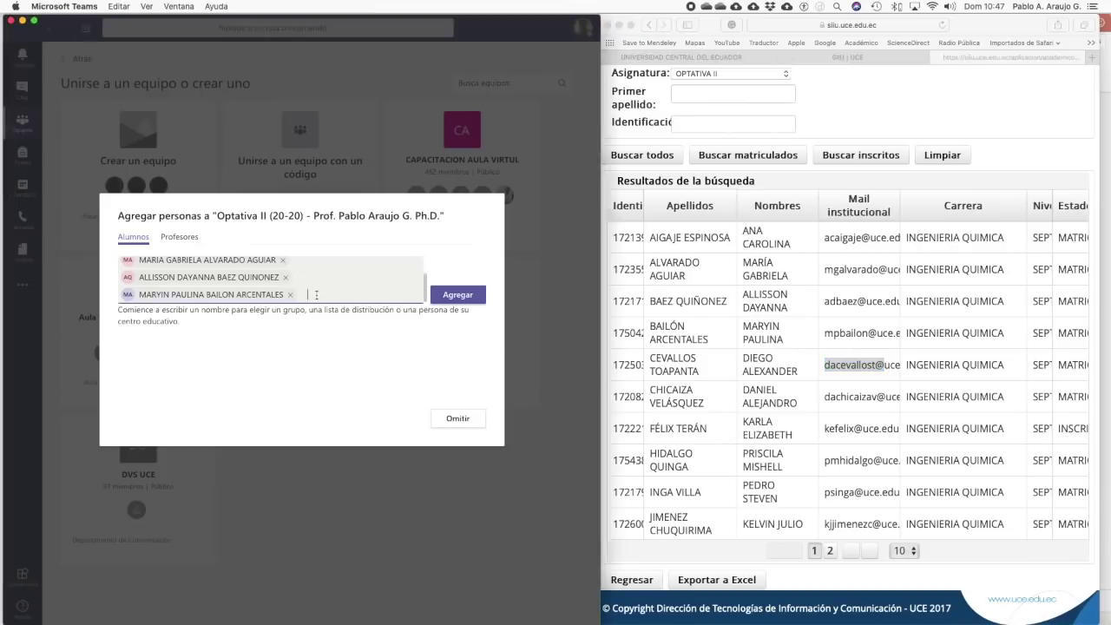
key(super+v)
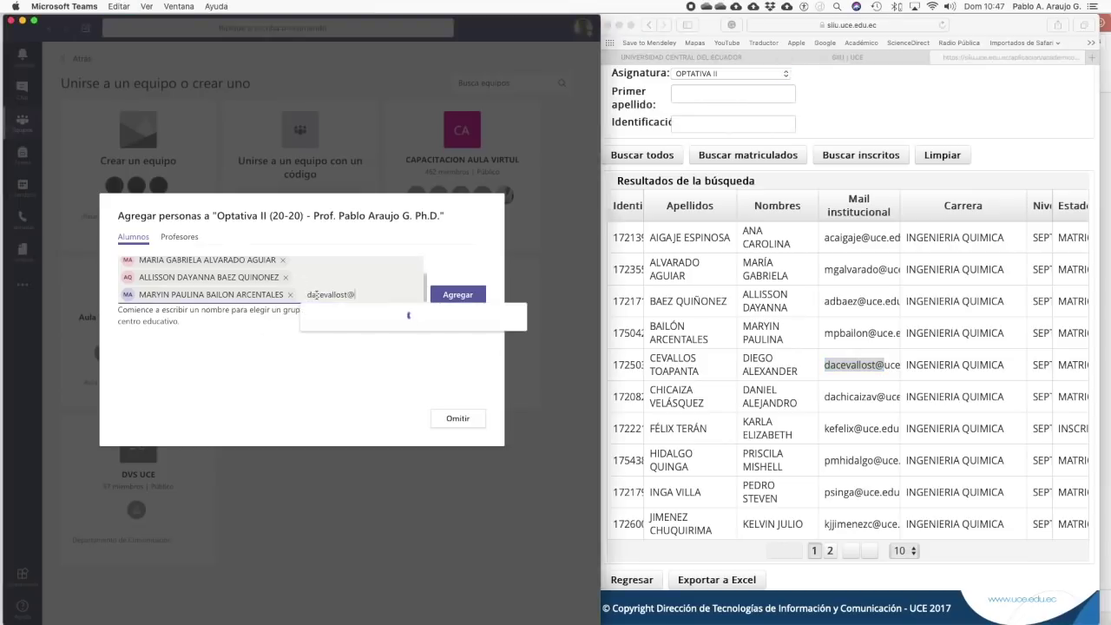
key(super+a)
key(BackSpace)
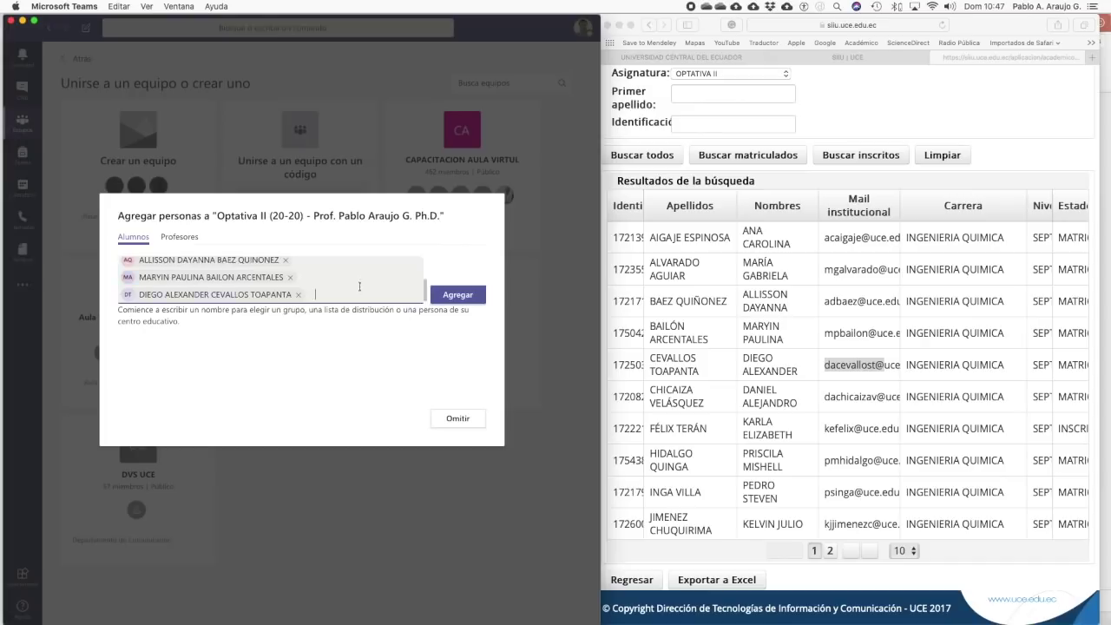
scroll(354, 283, up, 2)
scroll(354, 282, down, 2)
click(466, 300)
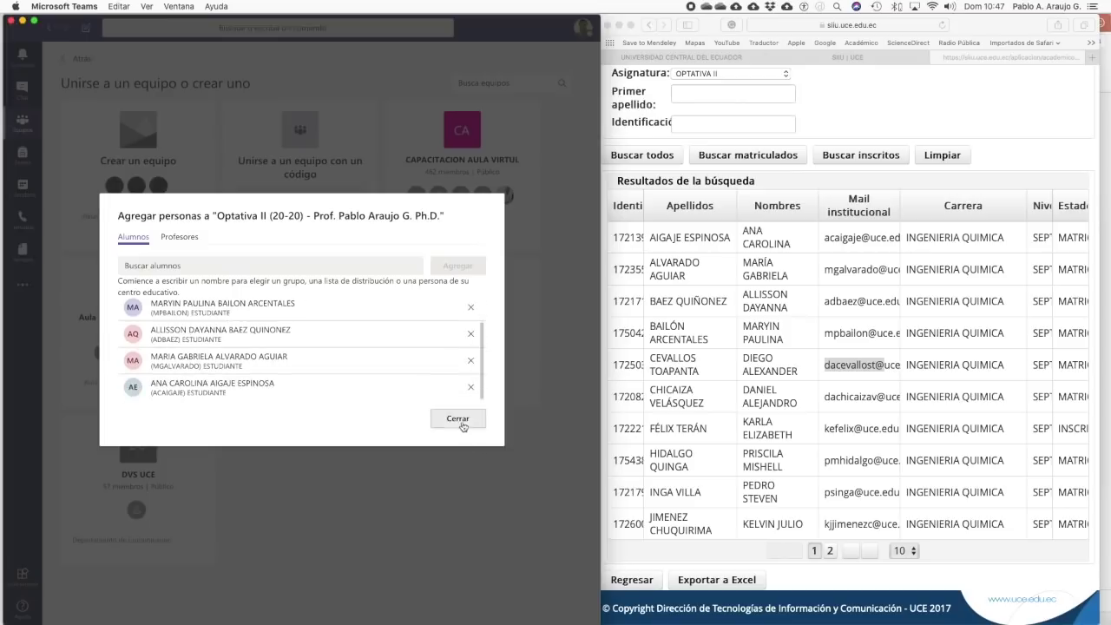
click(460, 421)
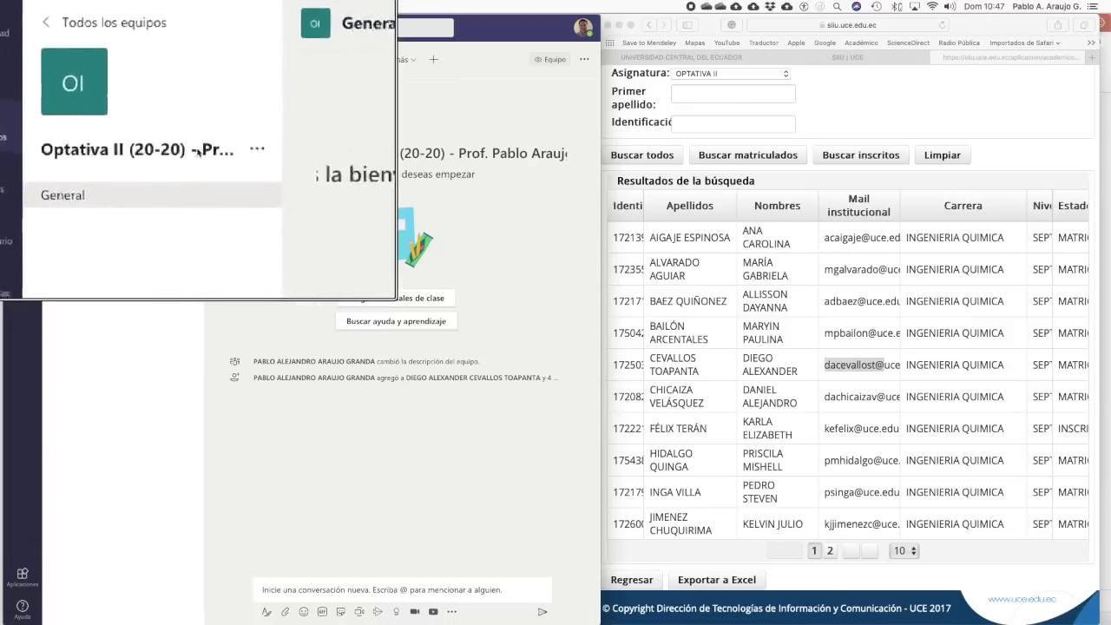
- View the members in Administrar equipo, then open Agregar miembro from the team menu
click(198, 152)
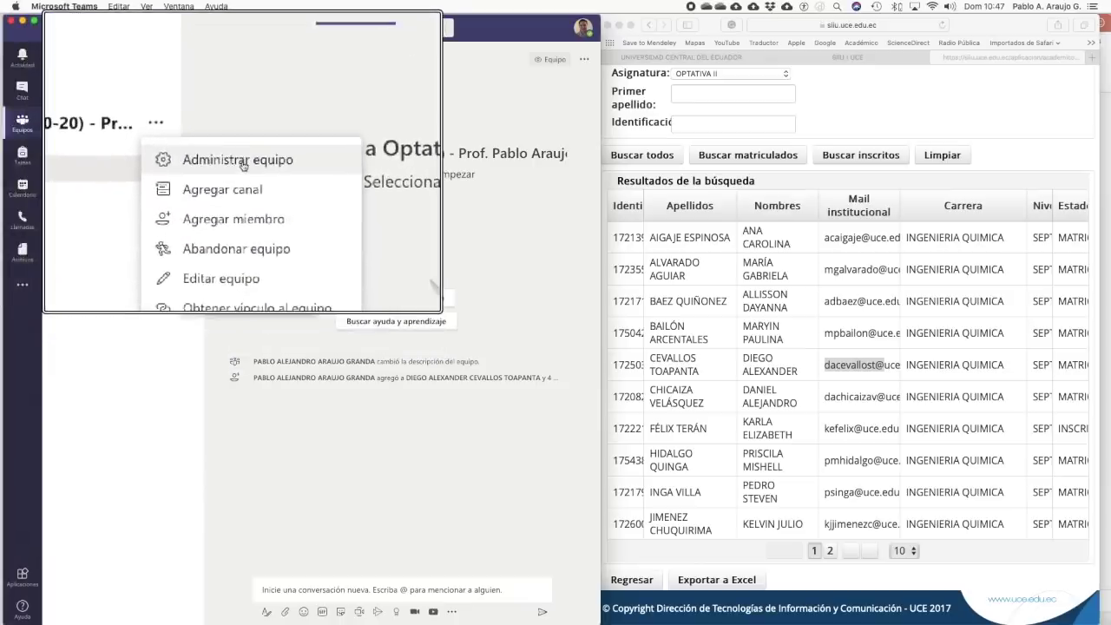
click(243, 163)
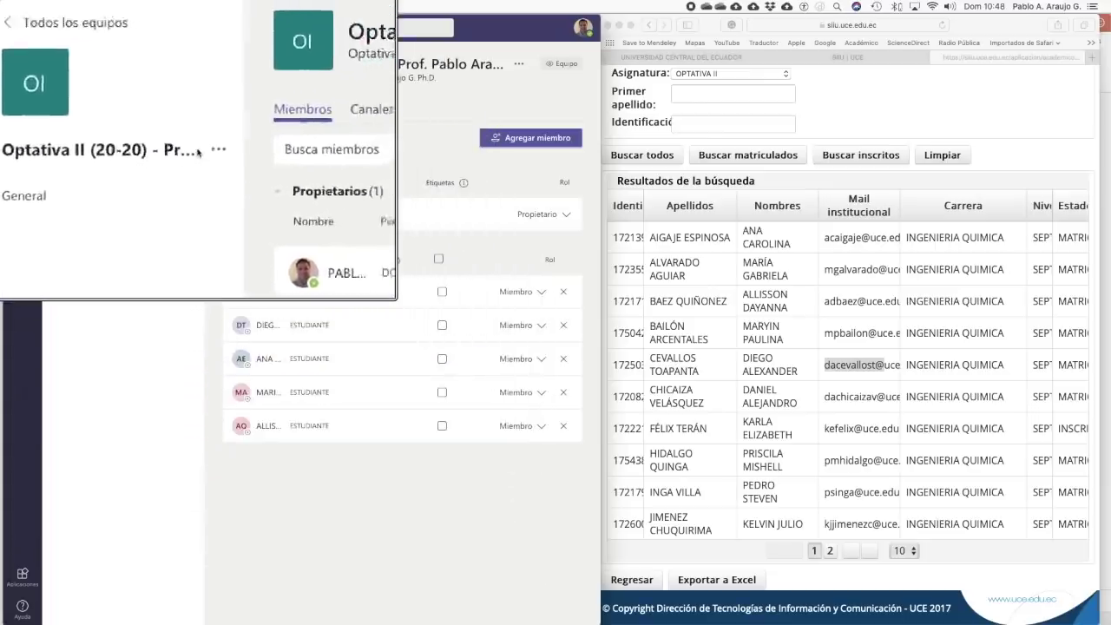
click(199, 153)
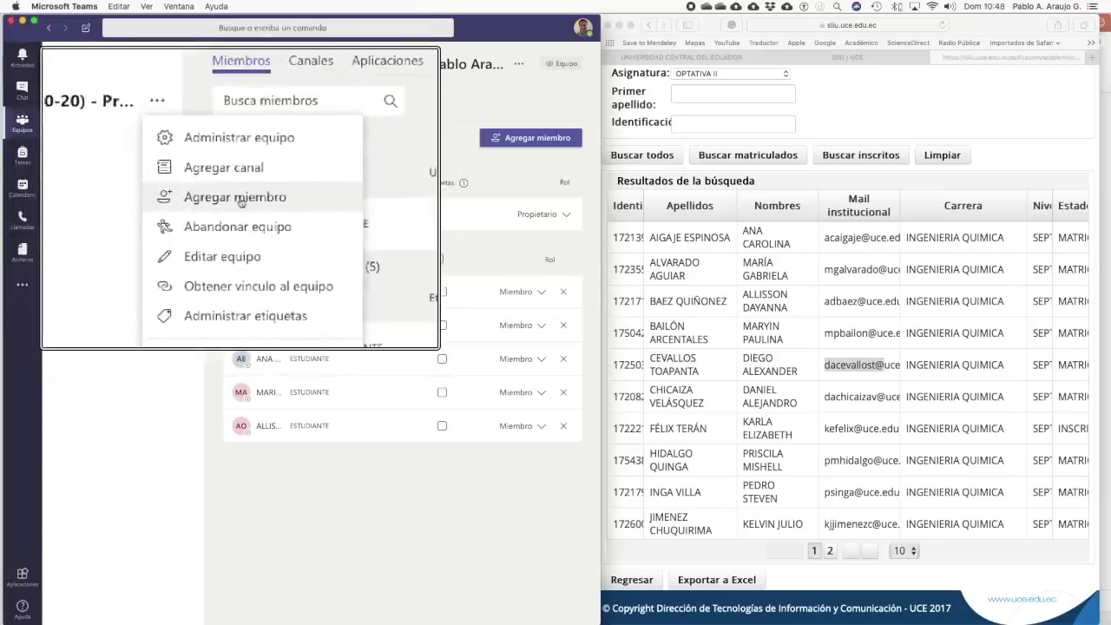
click(241, 200)
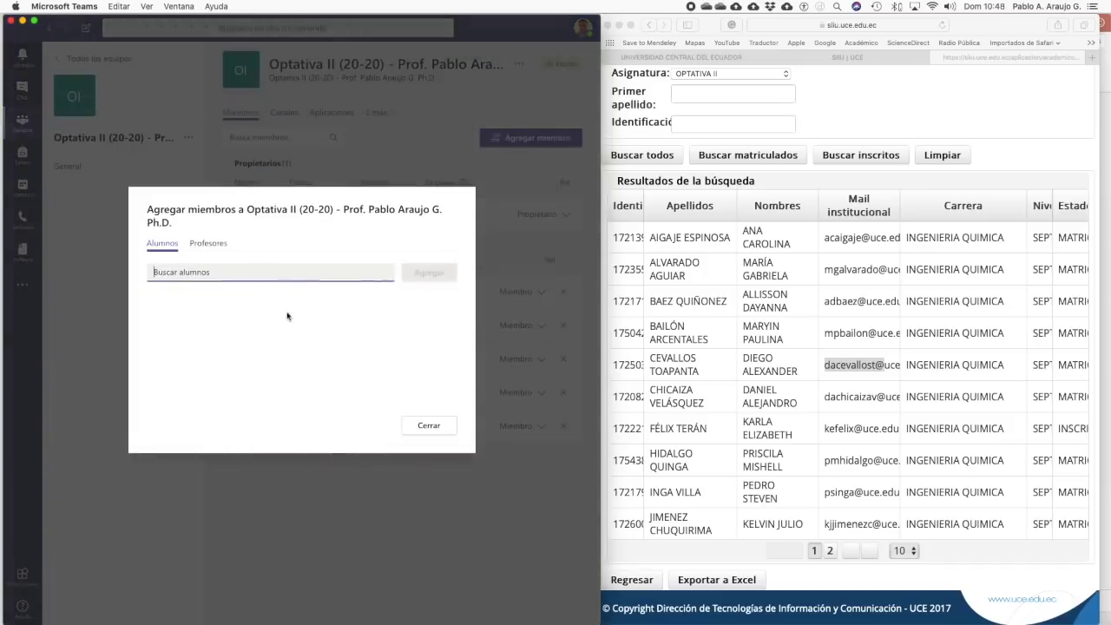
- Copy the sixth student's SIIU mail username and add them in Buscar alumnos
click(829, 399)
drag(827, 396, 888, 398)
key(super+c)
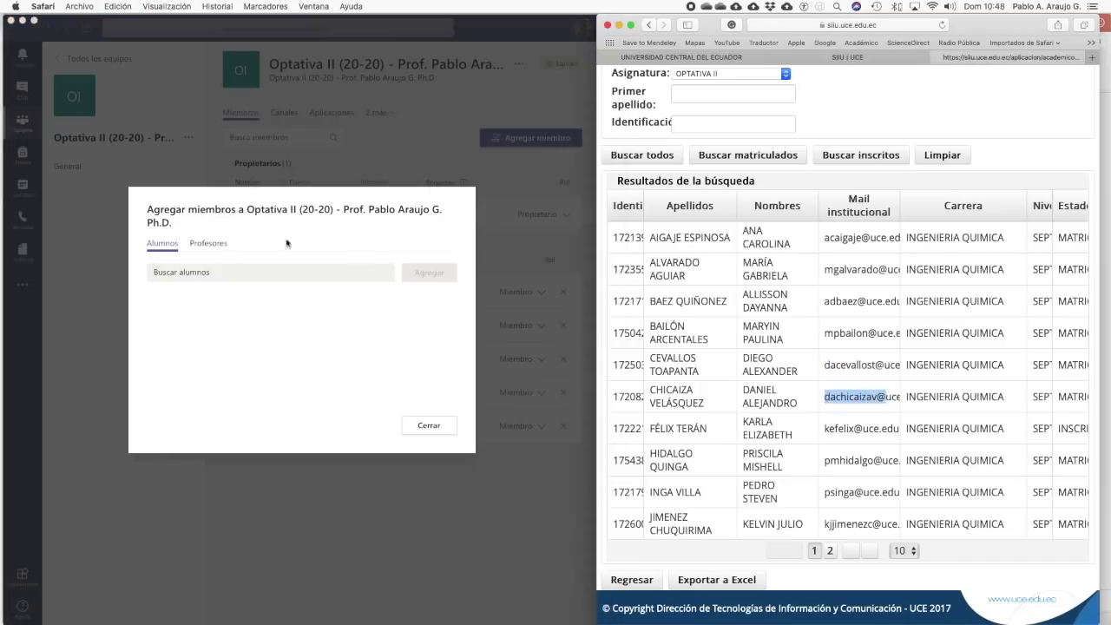
click(216, 275)
key(super+v)
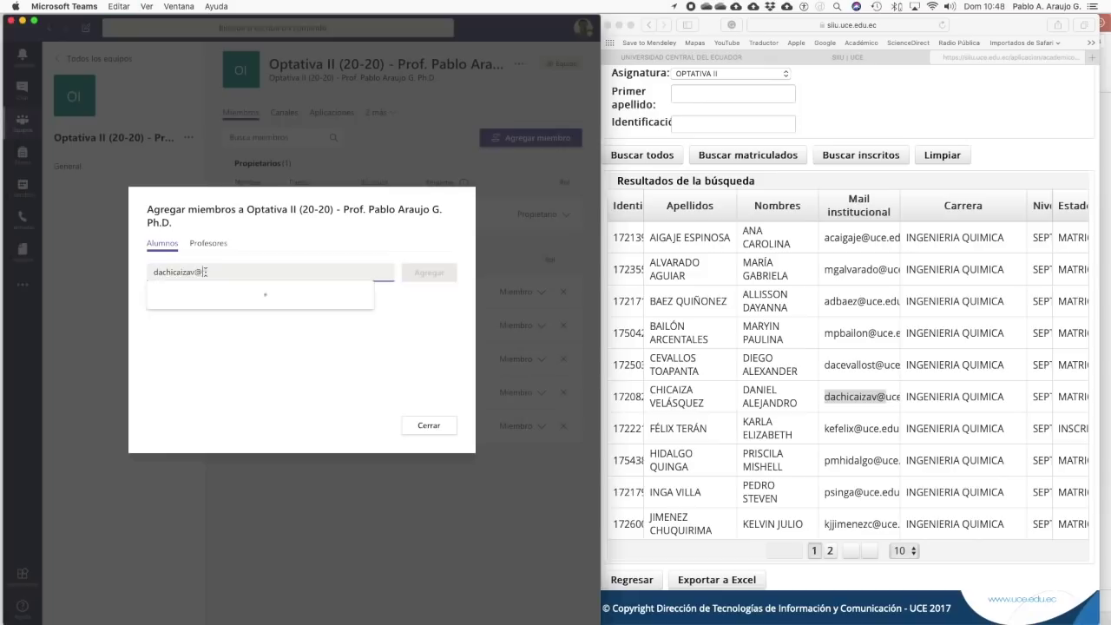
click(306, 311)
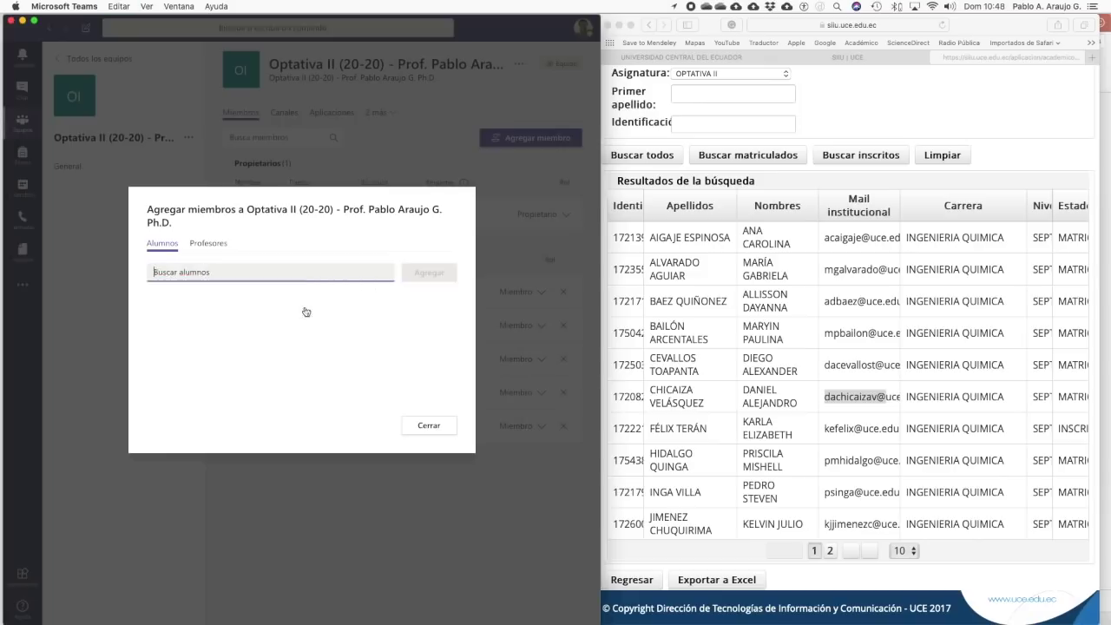
- Add the seventh student, confirm both with Agregar, and close the window
click(816, 439)
drag(824, 428, 864, 428)
key(super+c)
click(355, 275)
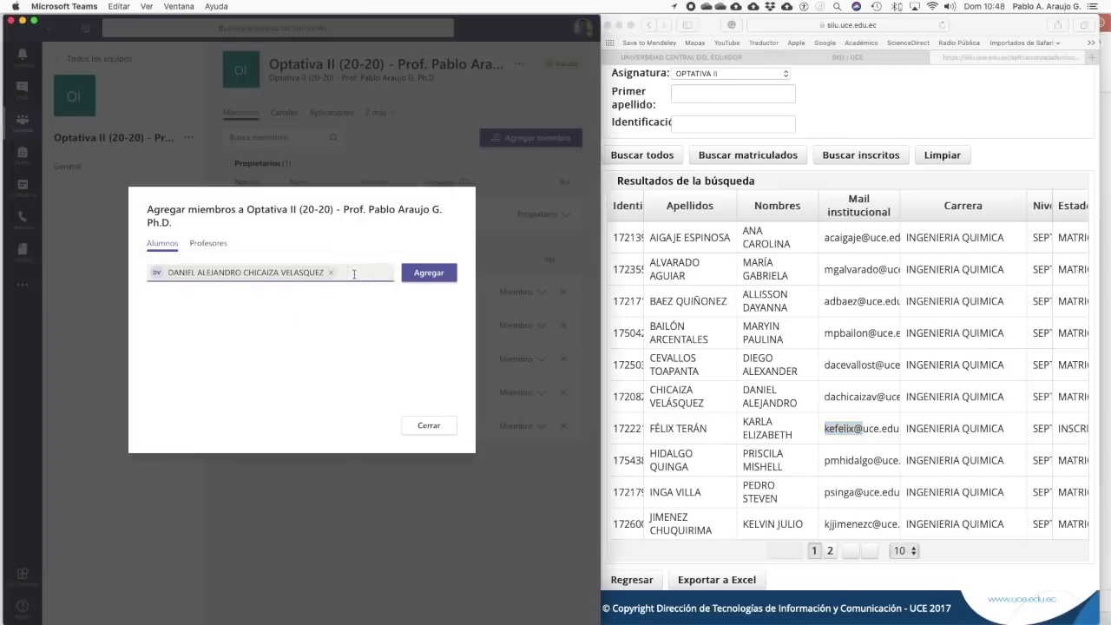
key(super+v)
click(415, 310)
click(425, 293)
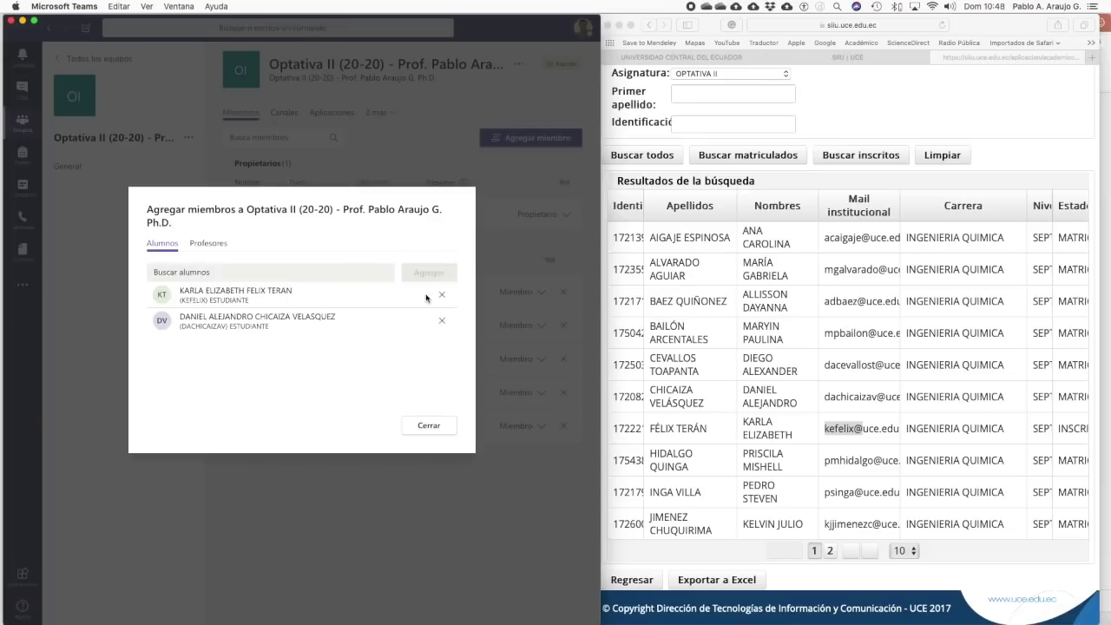
click(429, 425)
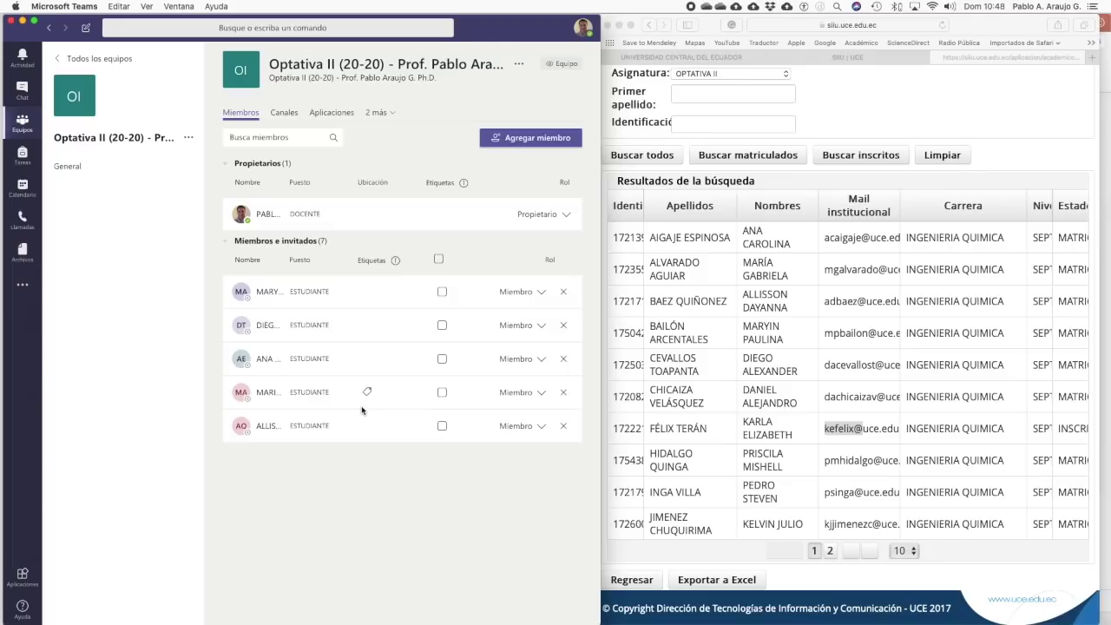
- Open Optativa II (20-20)'s General channel and bring up its Reunirse meeting options
click(75, 166)
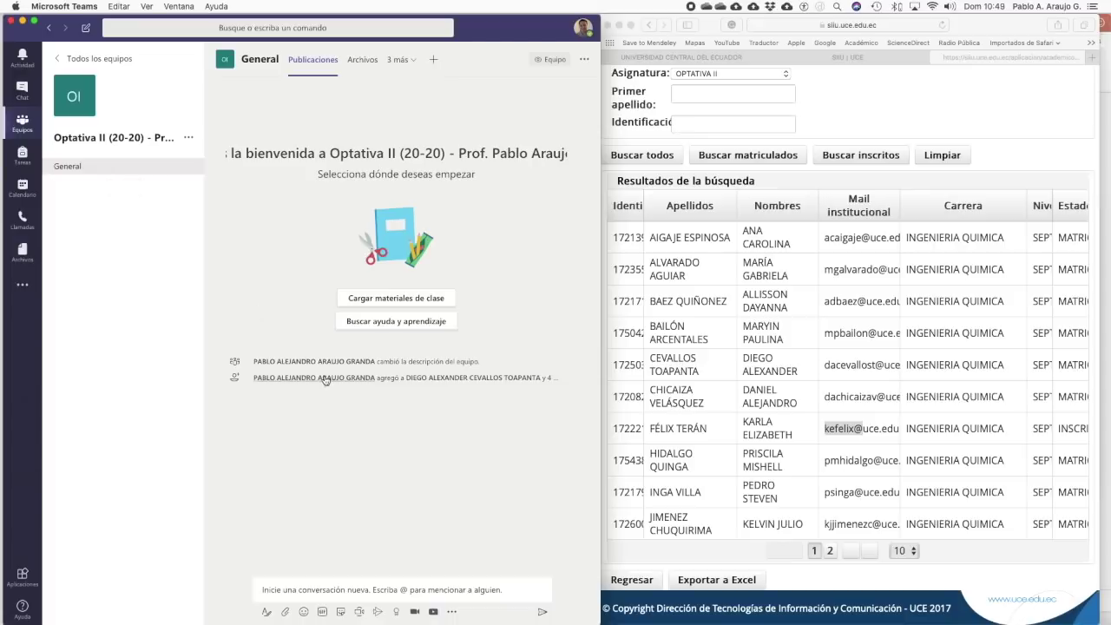
mouse_move(325, 380)
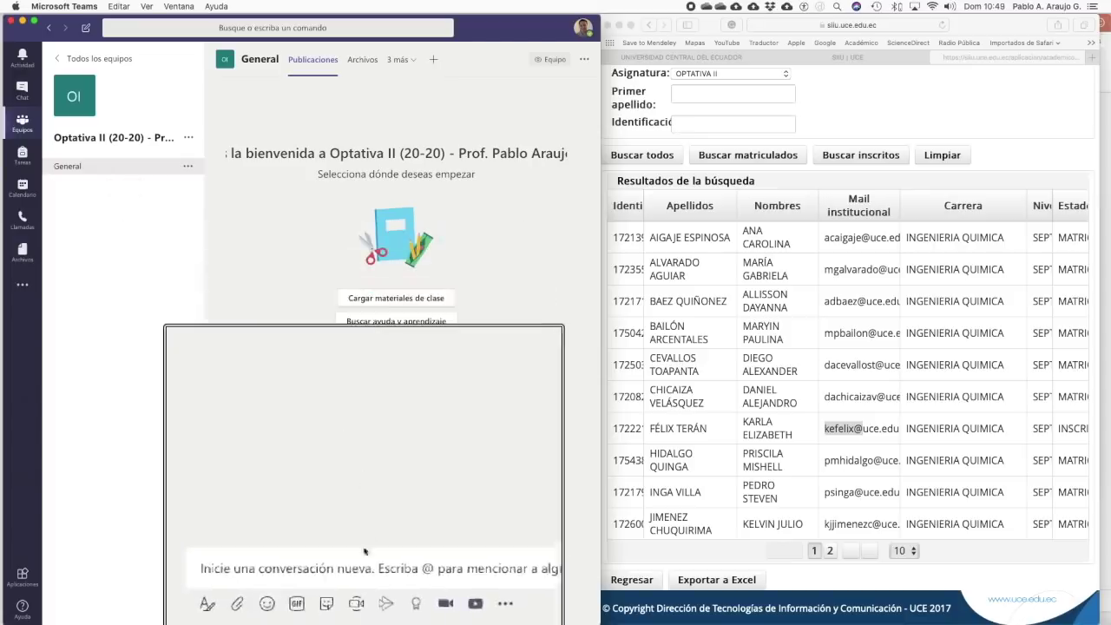
click(360, 611)
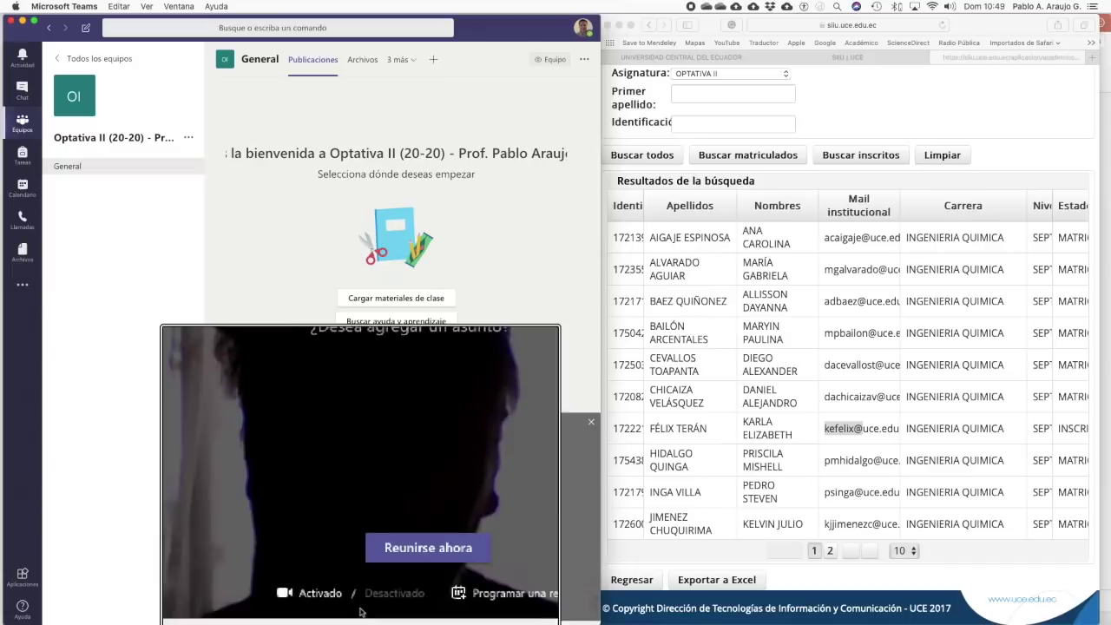
- Start a Nueva reunión titled 'Clase 1' and return to the SIIU welcome page
click(449, 600)
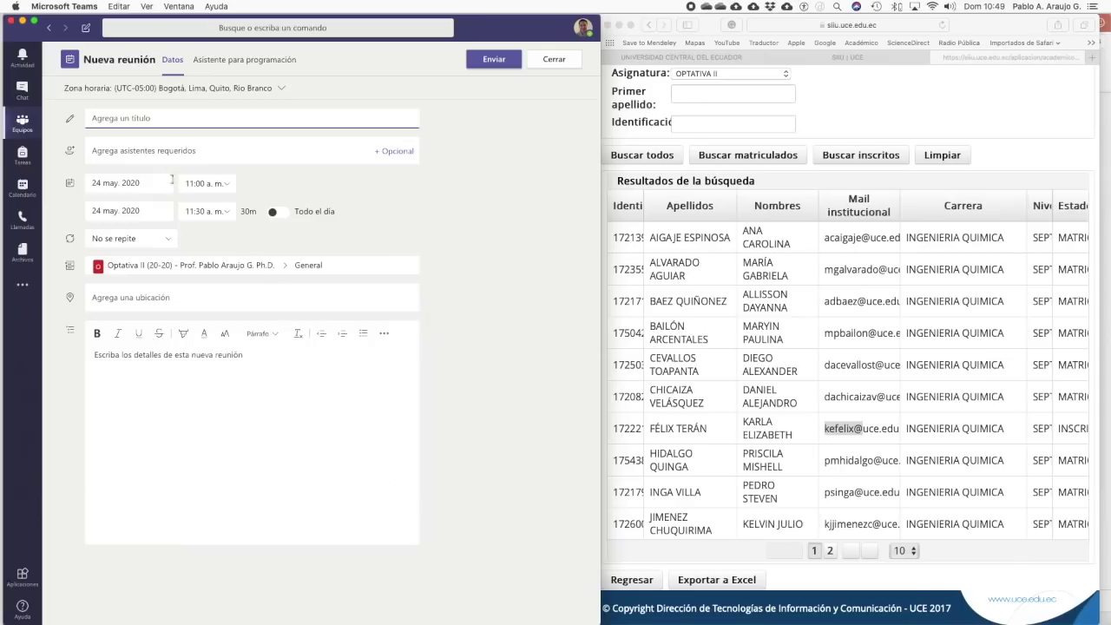
text(Clase 1)
click(821, 114)
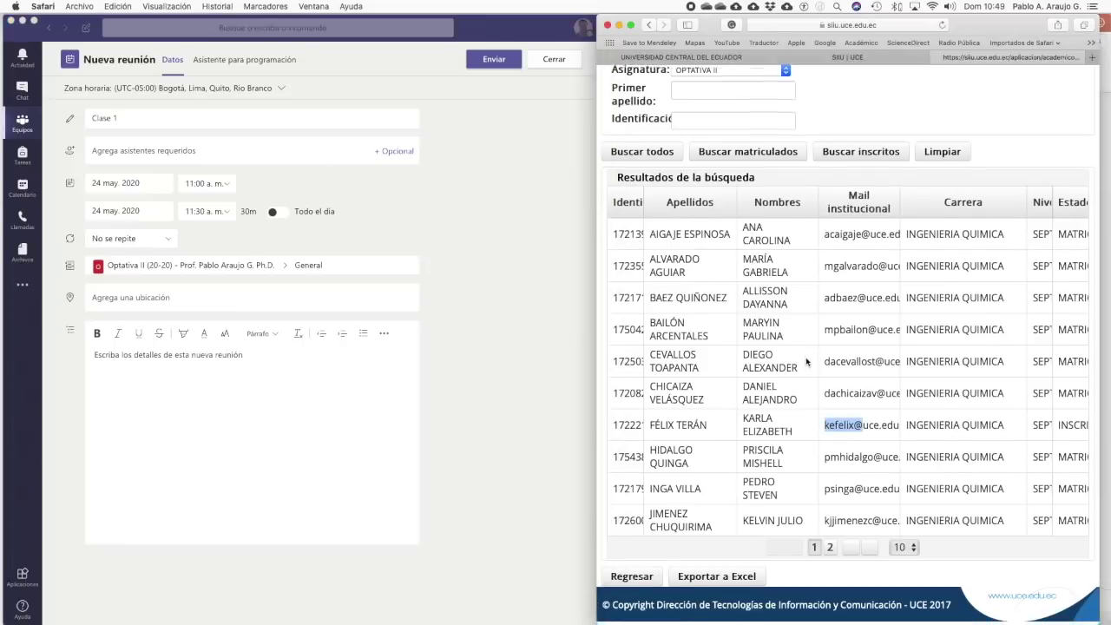
click(651, 580)
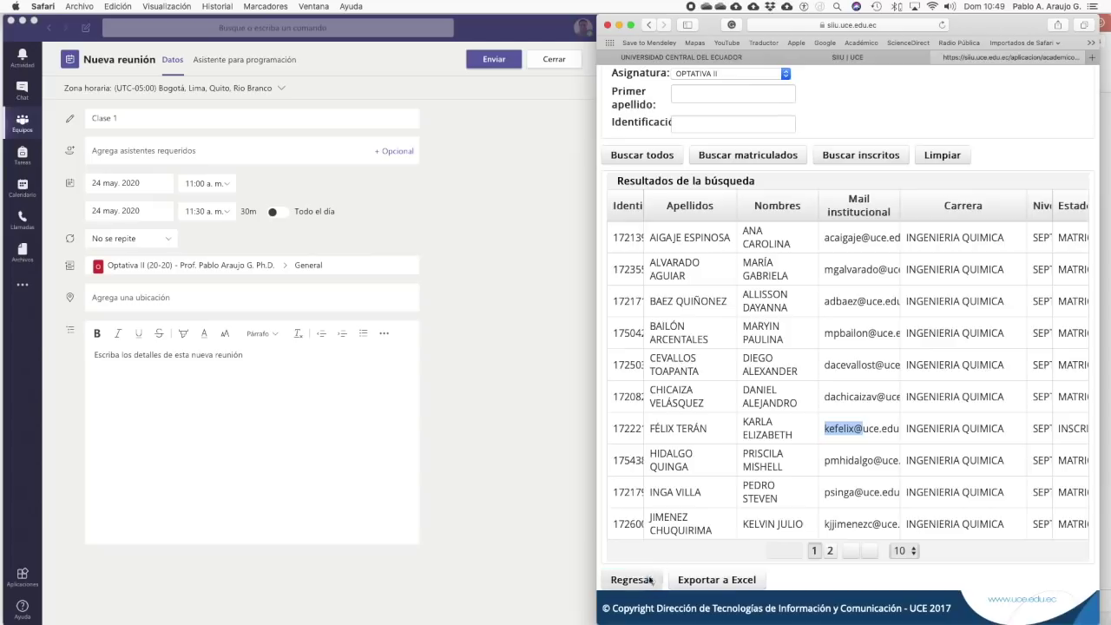
mouse_move(836, 161)
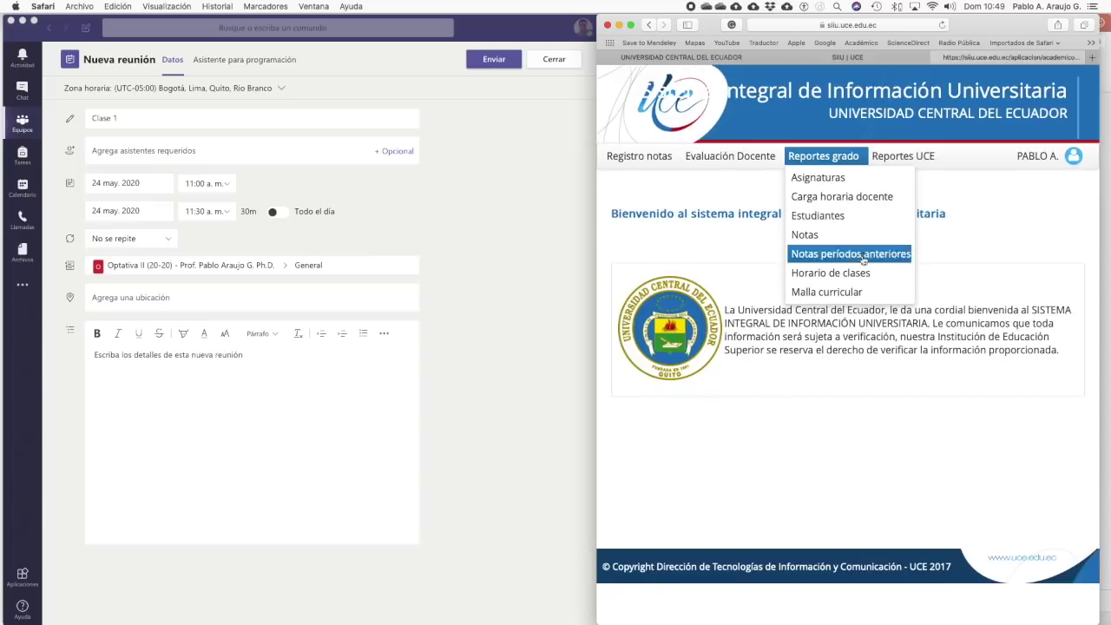
- Display the SIIU class timetable for period 2020-2020, showing Friday's Optativa II 14:00–16:00 slot
mouse_move(869, 276)
click(938, 279)
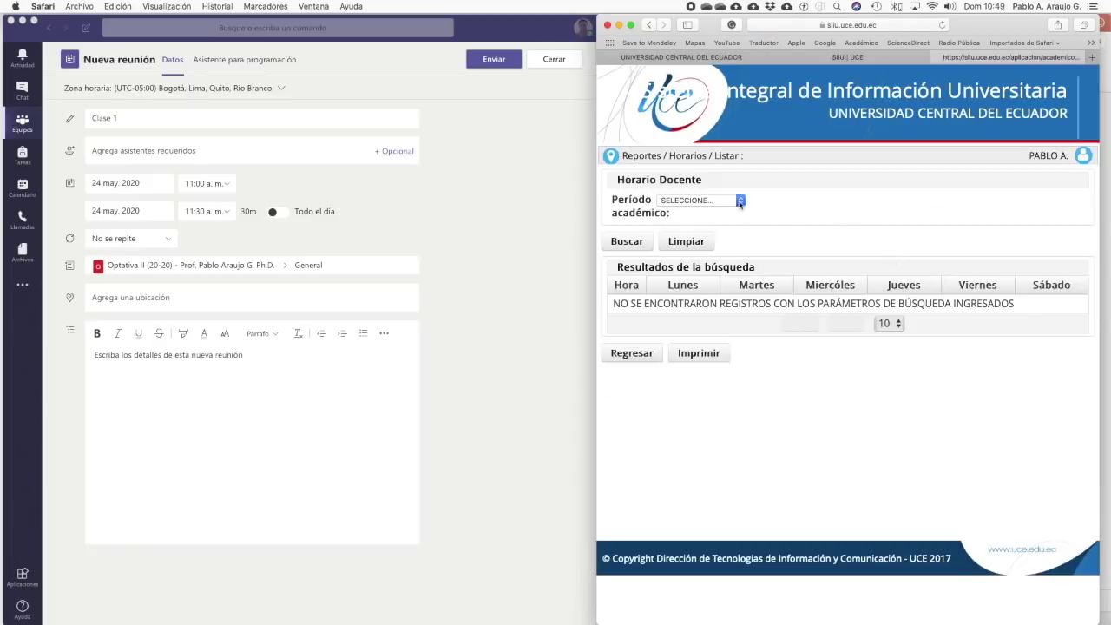
click(740, 200)
click(721, 214)
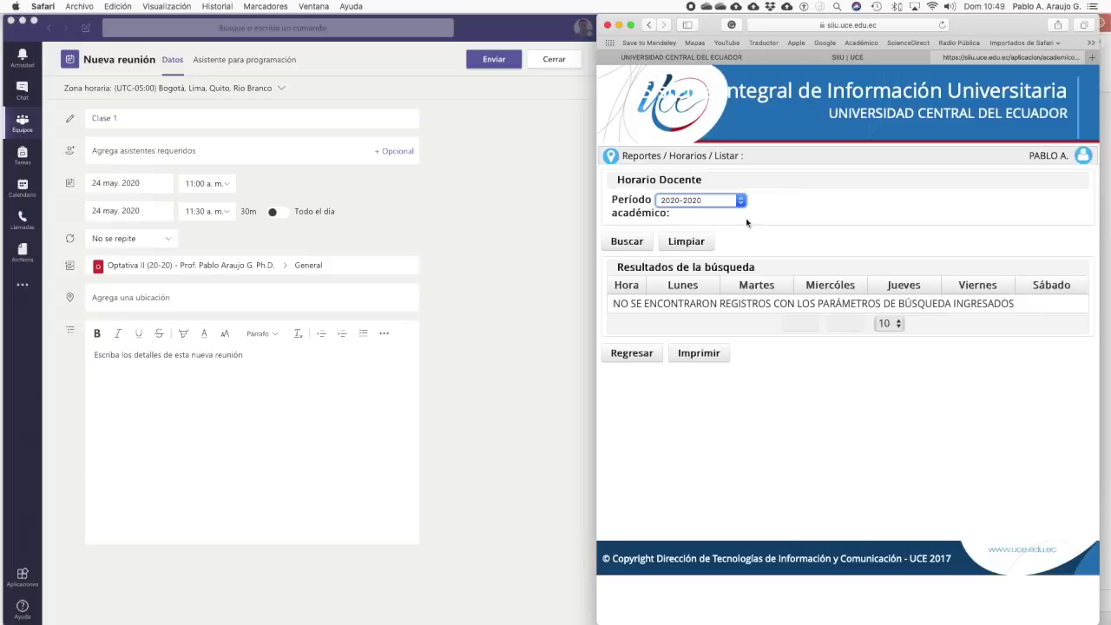
click(626, 243)
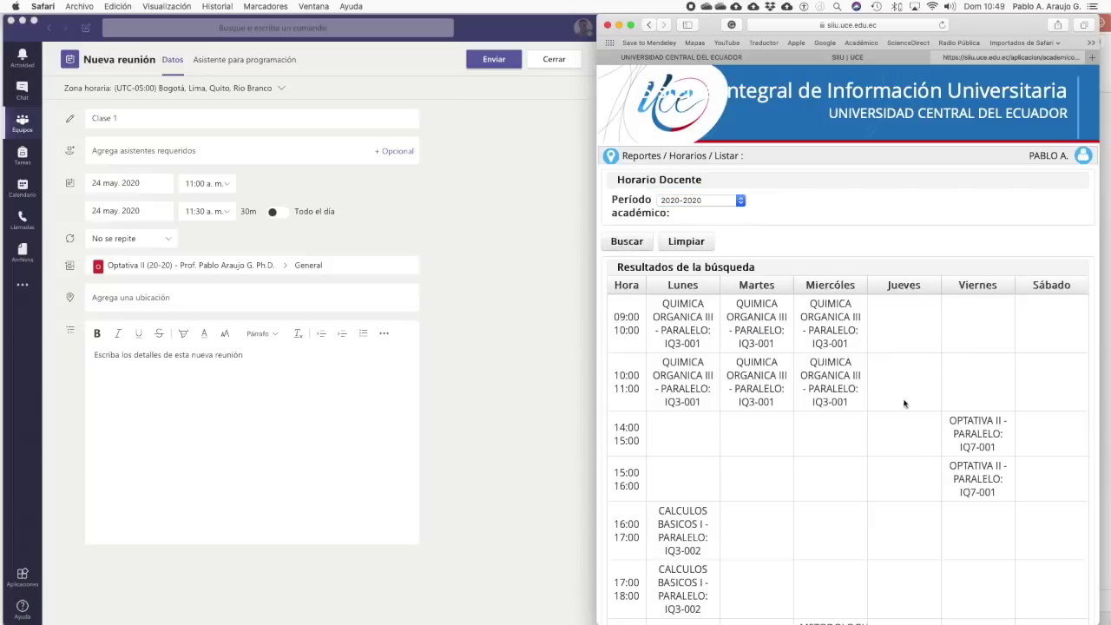
scroll(900, 402, down, 3)
scroll(900, 402, down, 3)
scroll(901, 402, up, 5)
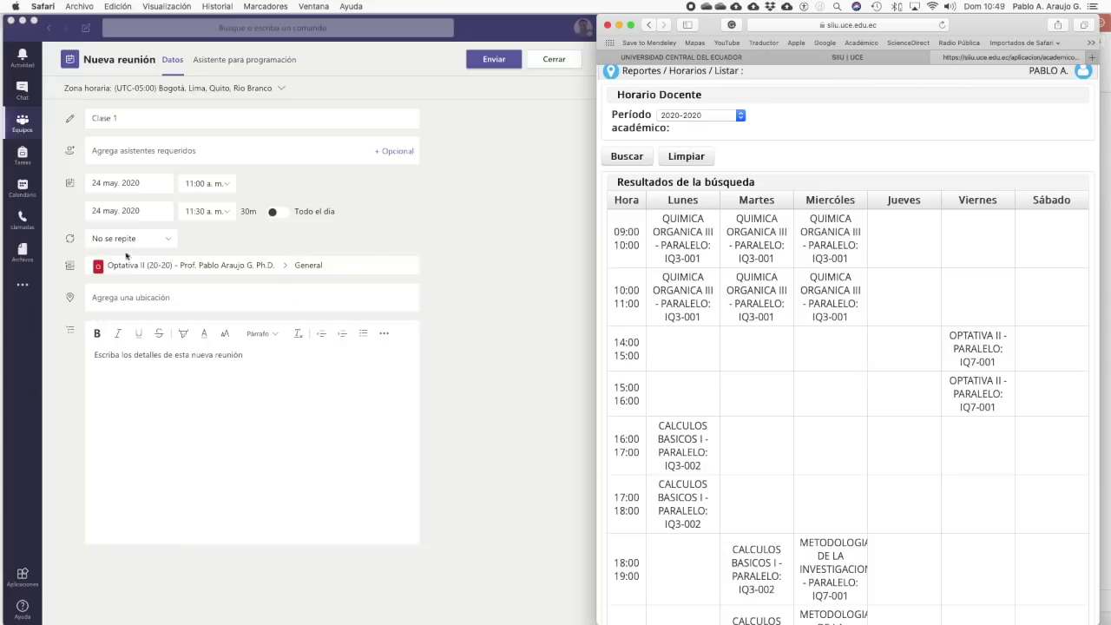
click(216, 236)
- Set the Clase 1 meeting date to 5 June 2020
click(141, 185)
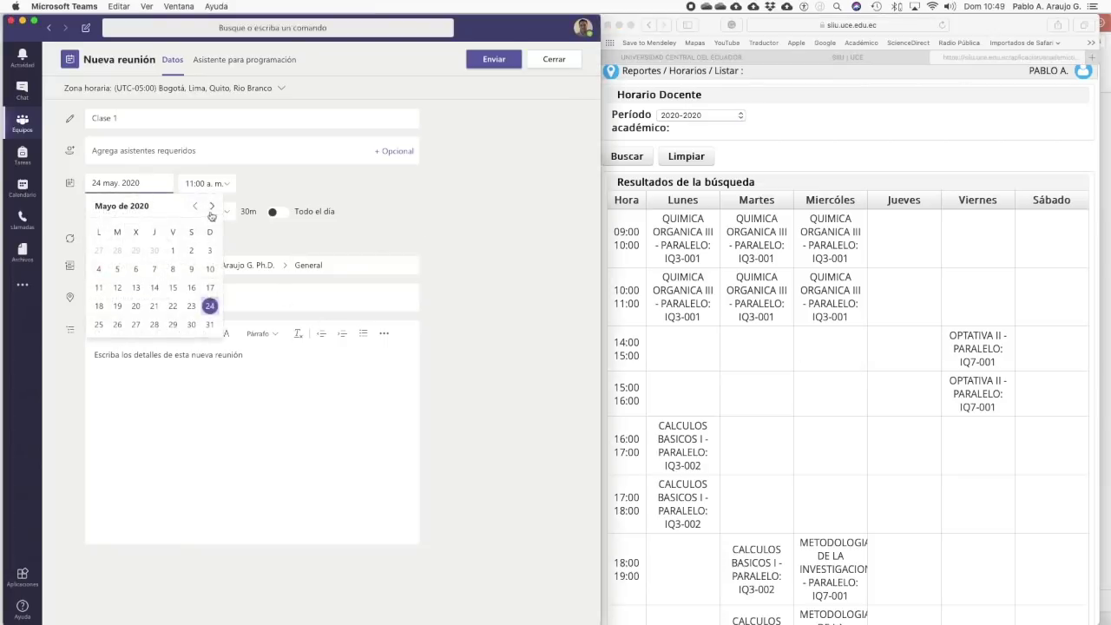
click(213, 209)
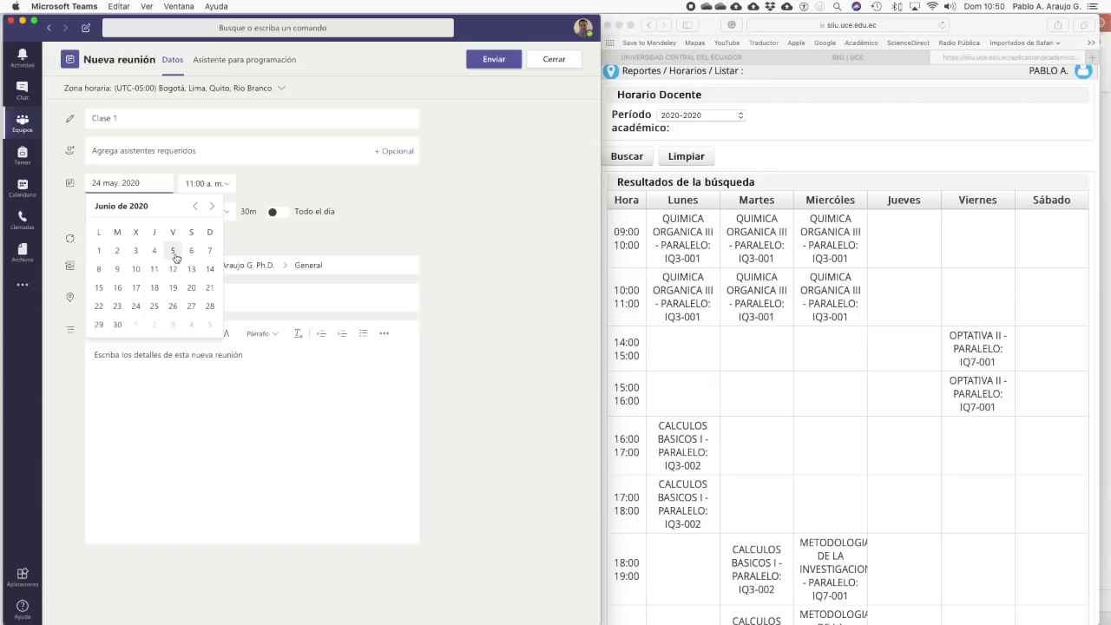
click(173, 252)
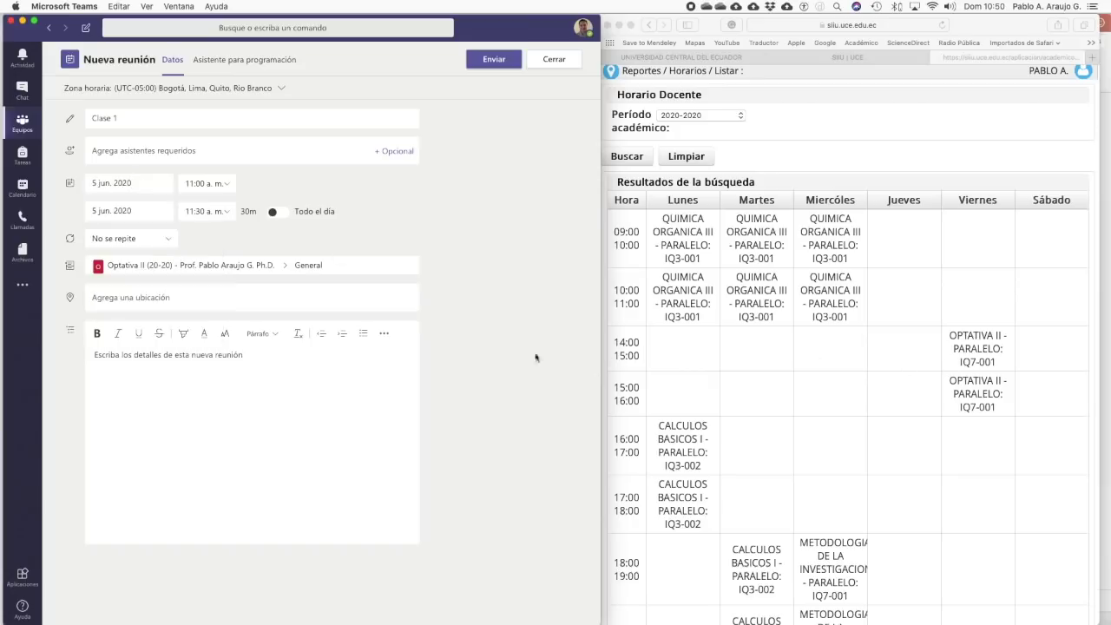
- Set the meeting time to 2:00–3:00 p. m. and send the invitation
click(224, 182)
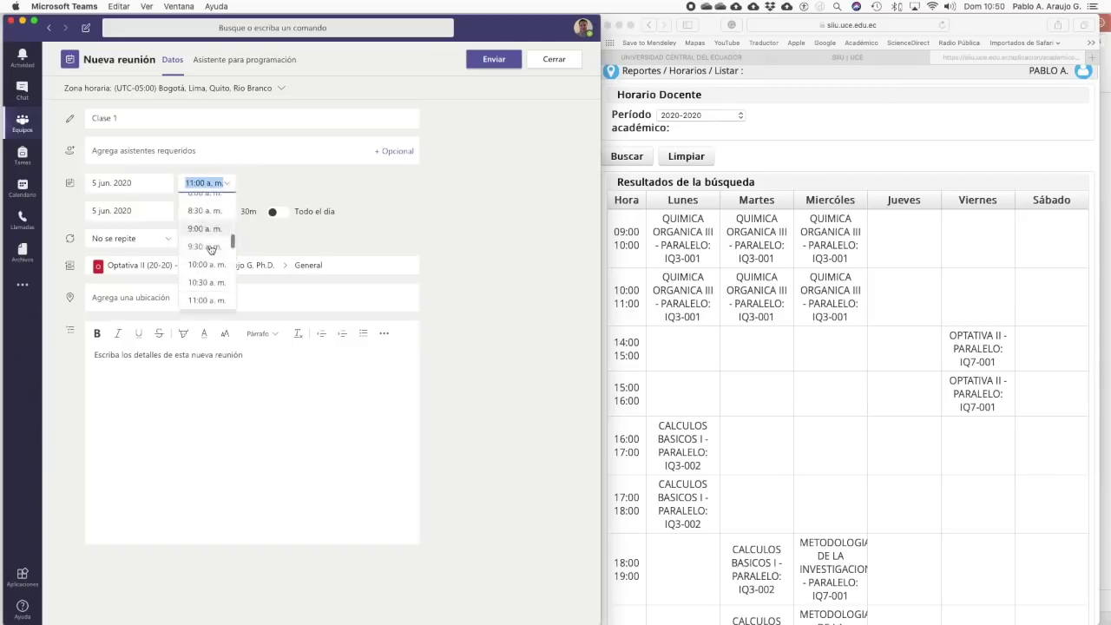
scroll(210, 250, down, 5)
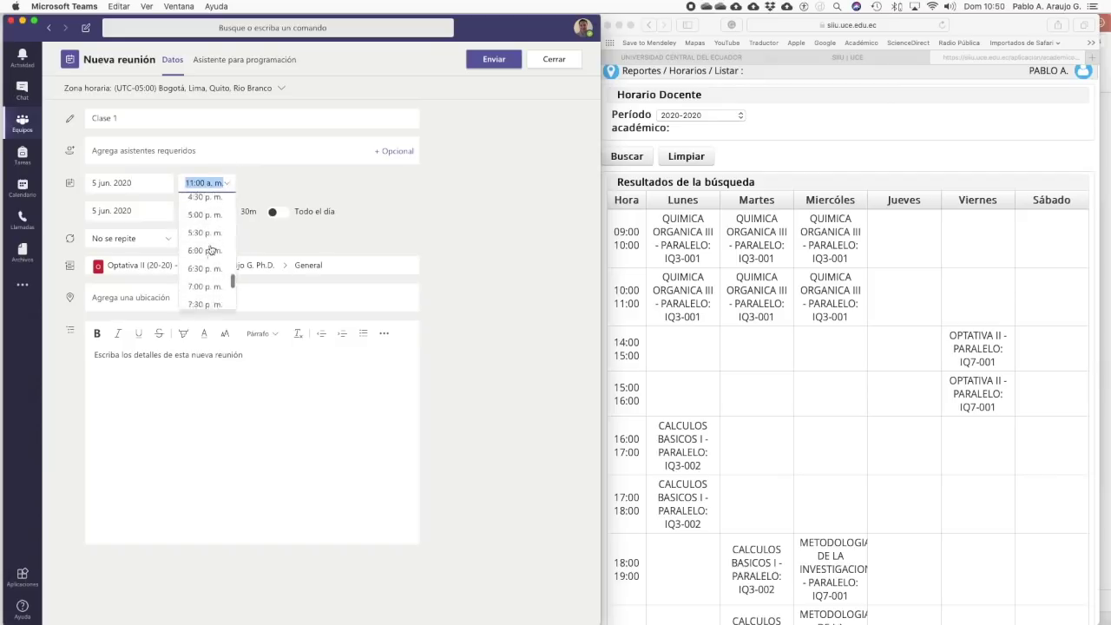
scroll(210, 250, down, 3)
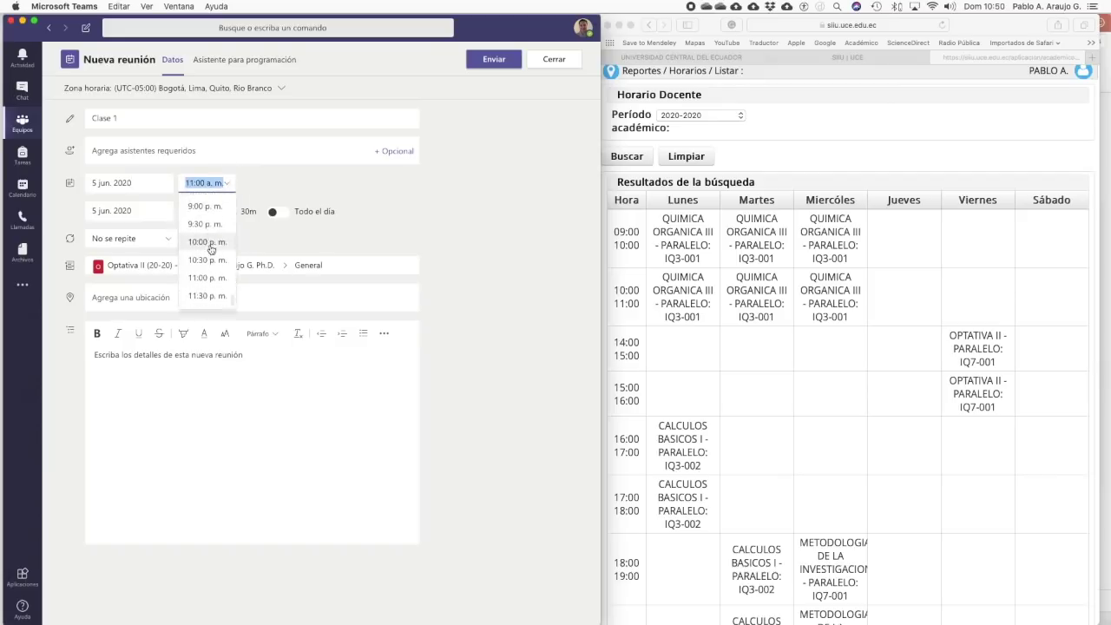
scroll(210, 250, up, 4)
scroll(214, 247, up, 2)
click(212, 231)
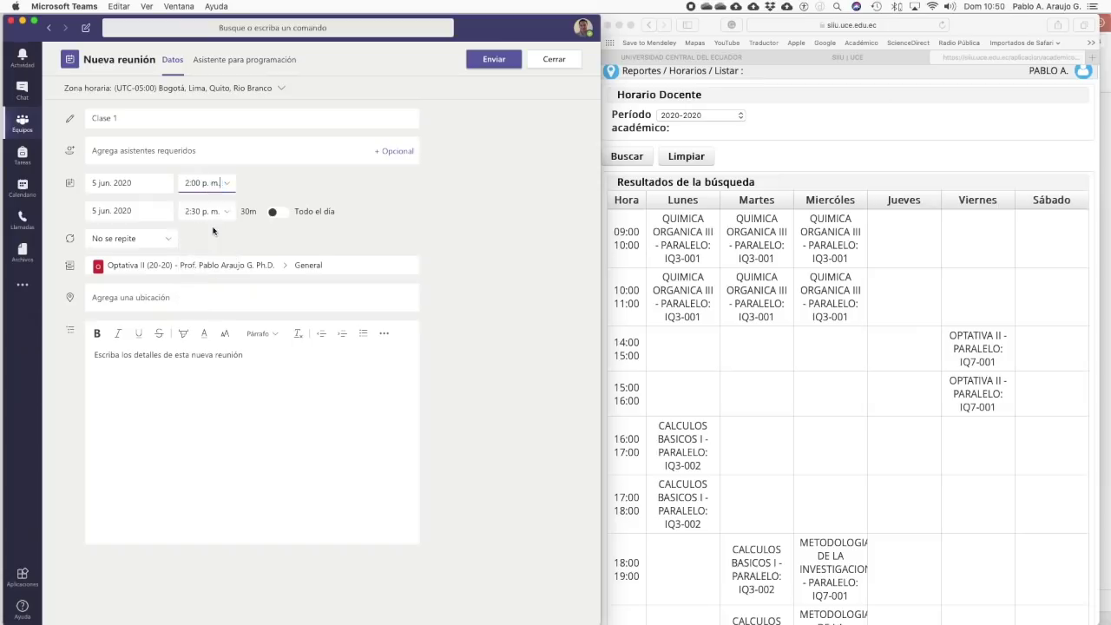
click(227, 212)
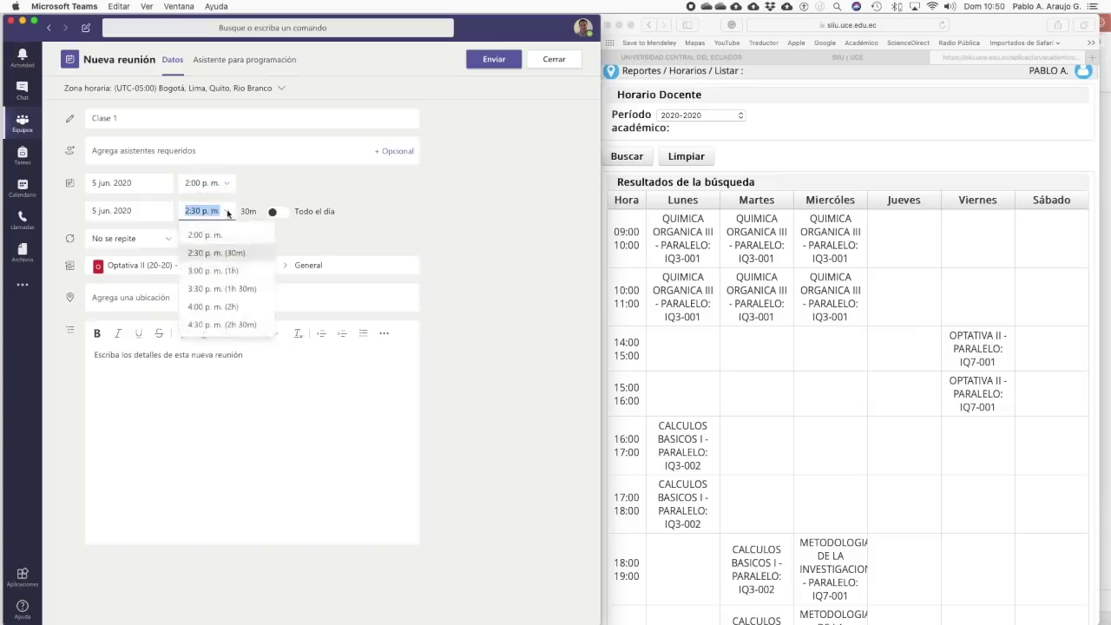
click(237, 305)
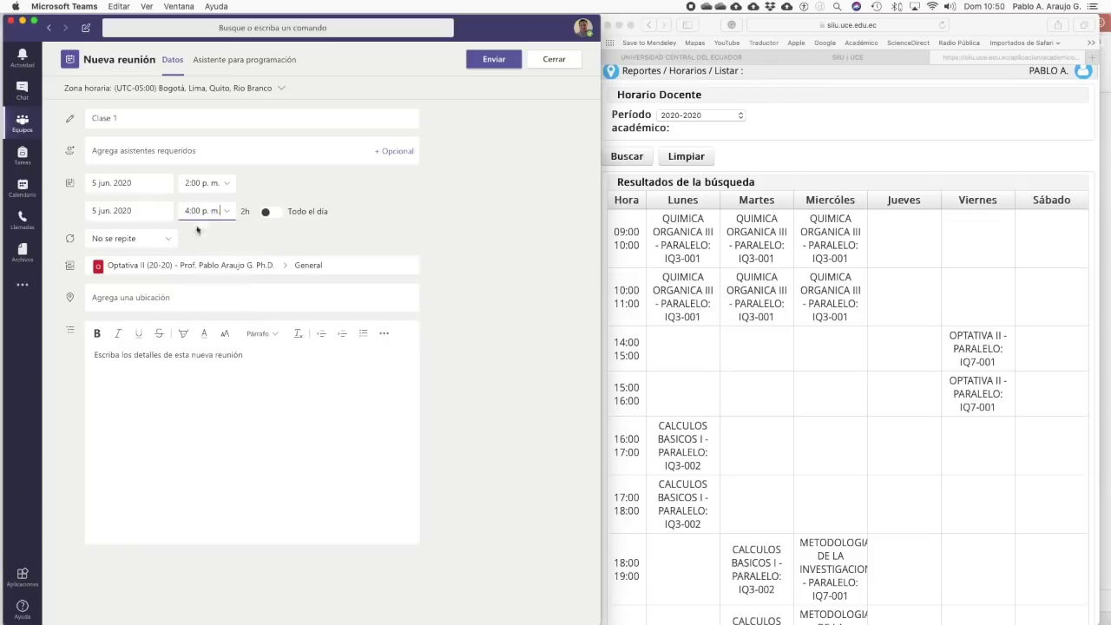
click(228, 213)
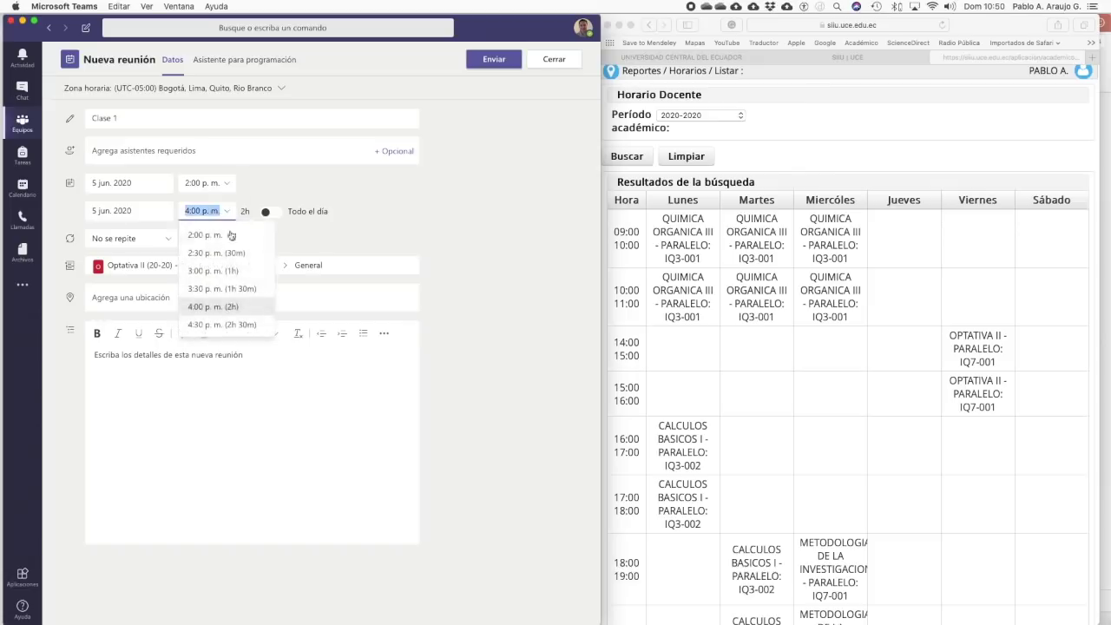
click(224, 269)
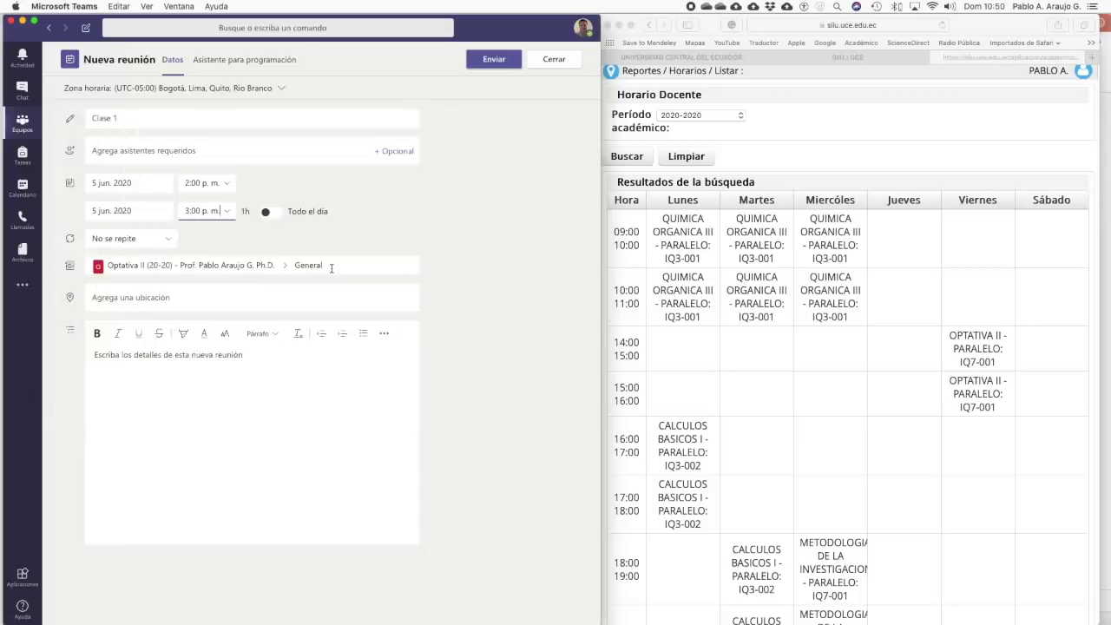
click(493, 60)
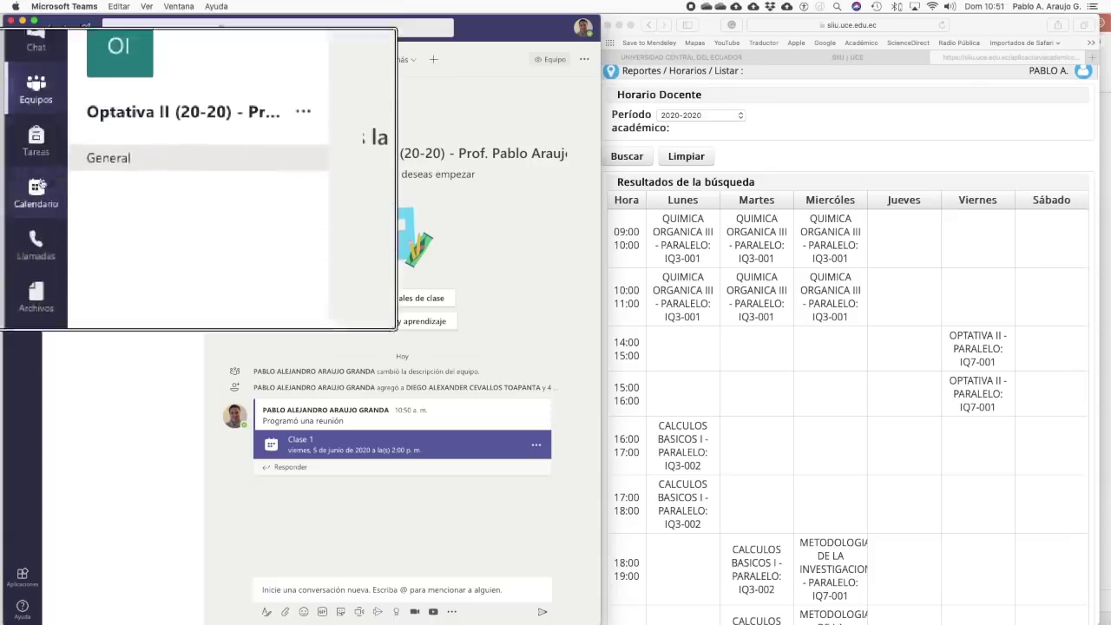
- Switch to the Teams Calendar week view for 18–24 May 2020
click(48, 195)
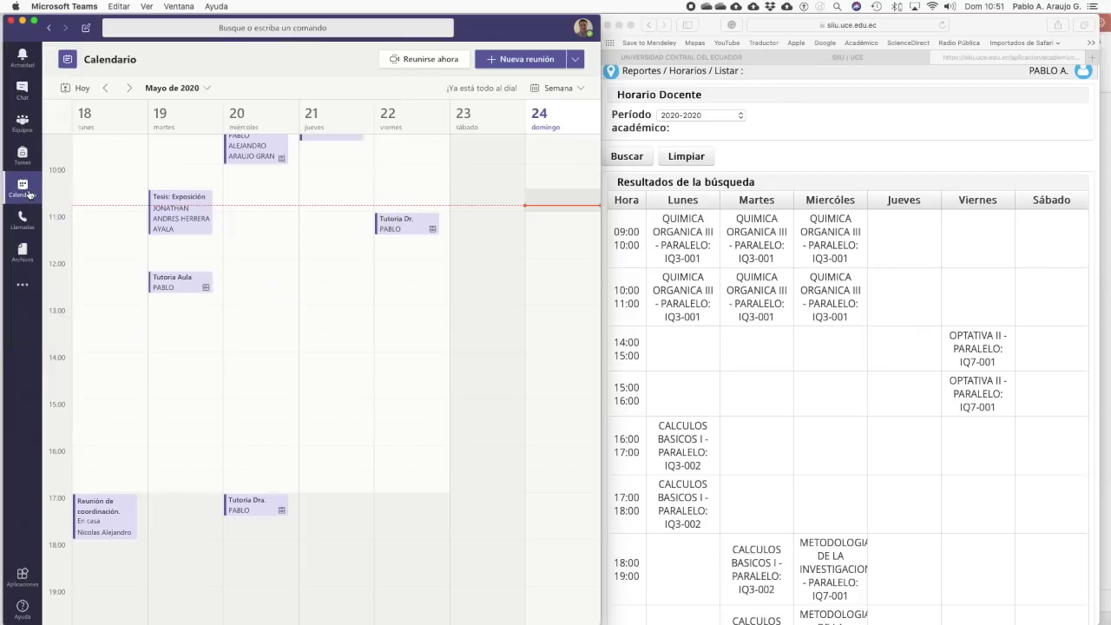
- Go to the calendar week of 5 June 2020 and open the Clase 1 meeting
click(208, 90)
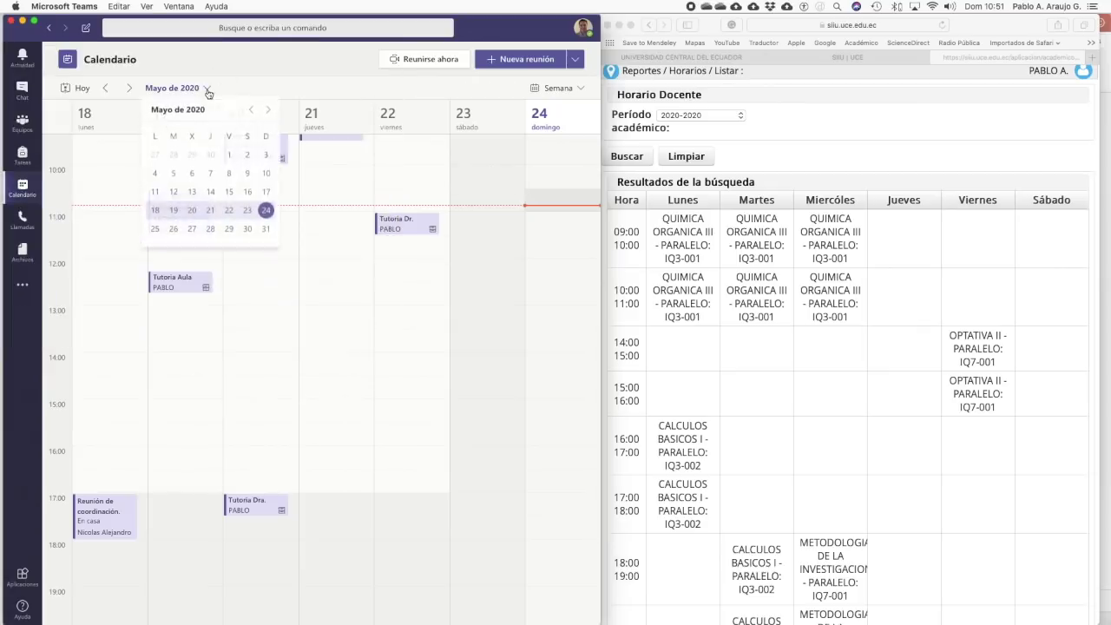
click(267, 111)
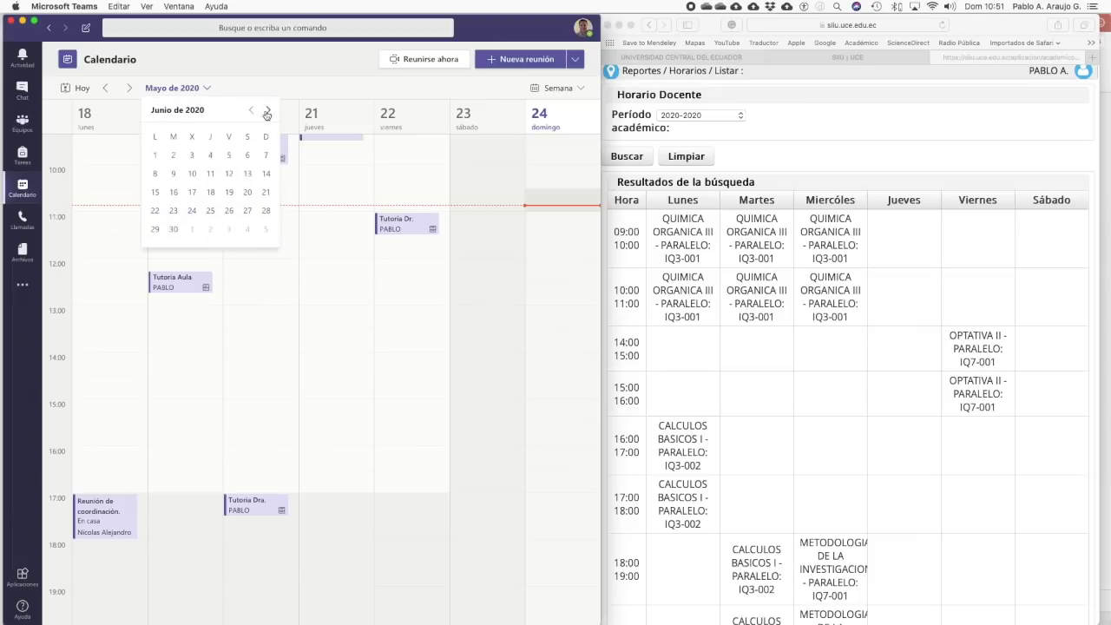
click(228, 157)
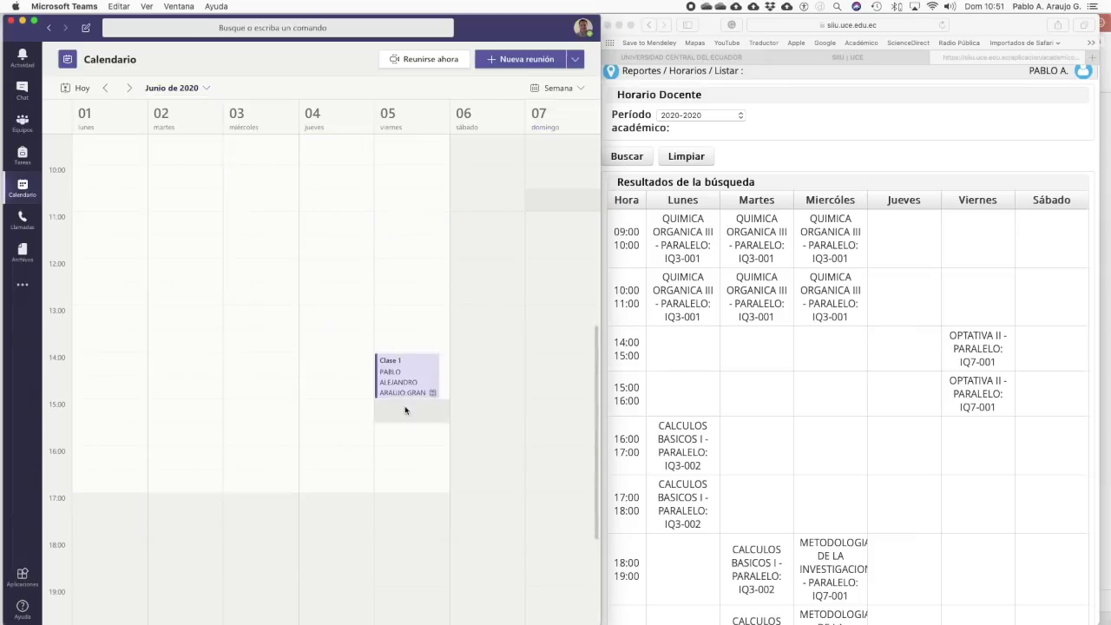
click(410, 384)
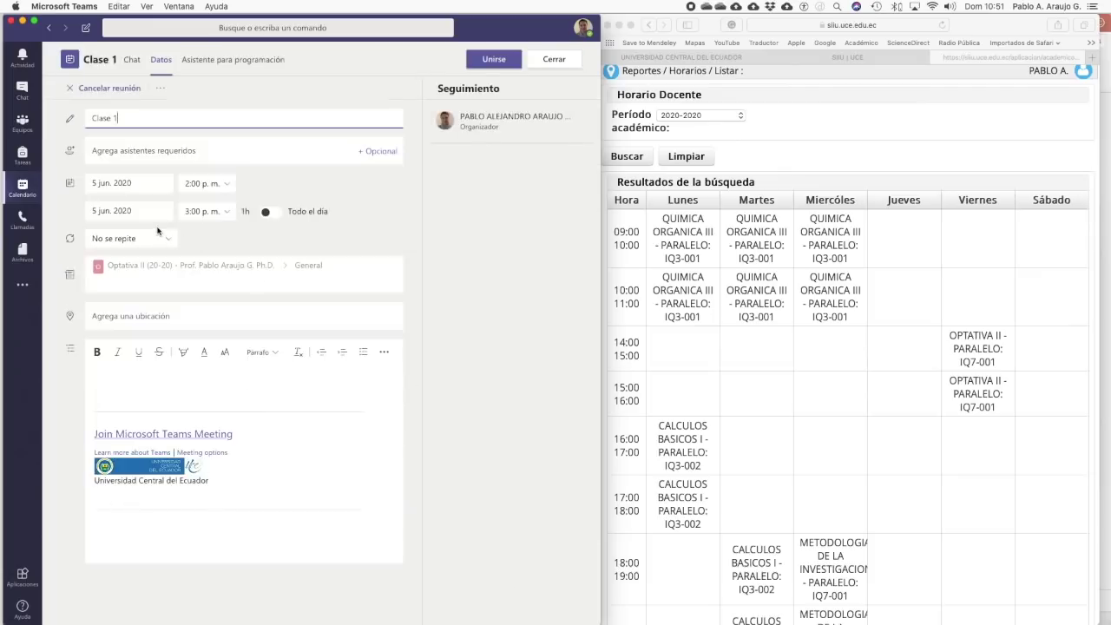
- Change the Clase 1 date to 12 June 2020 and send the update to attendees
click(135, 185)
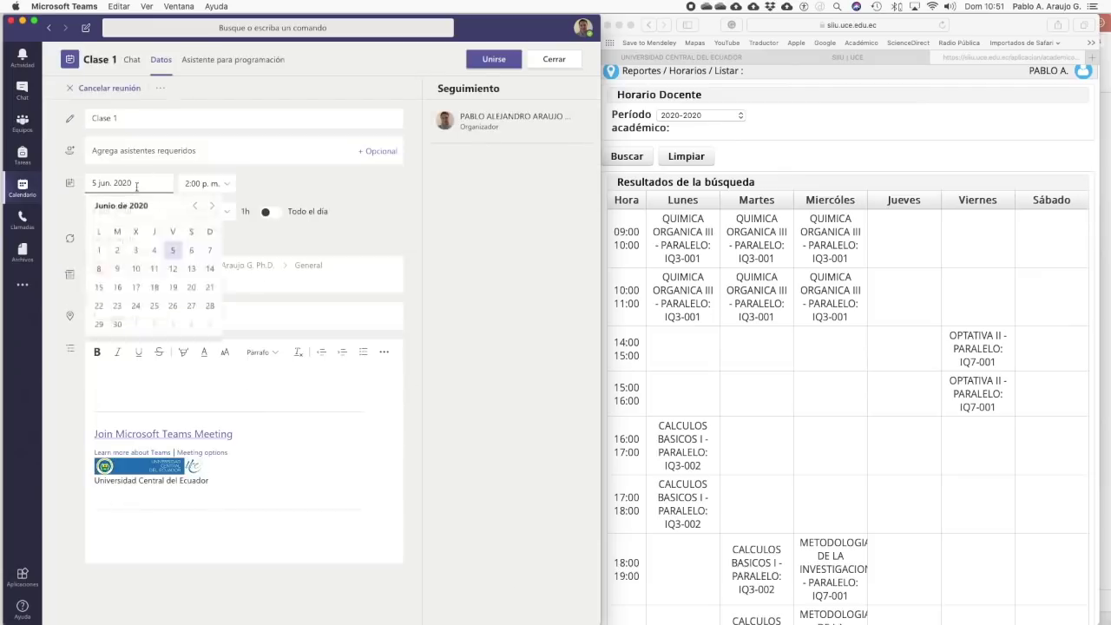
click(173, 272)
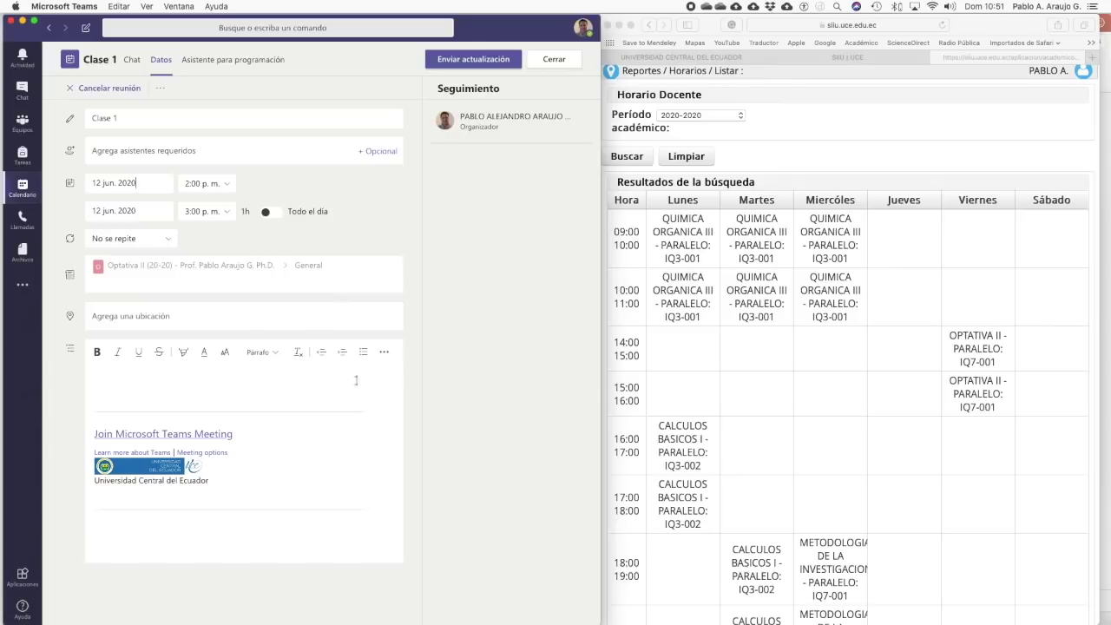
click(480, 60)
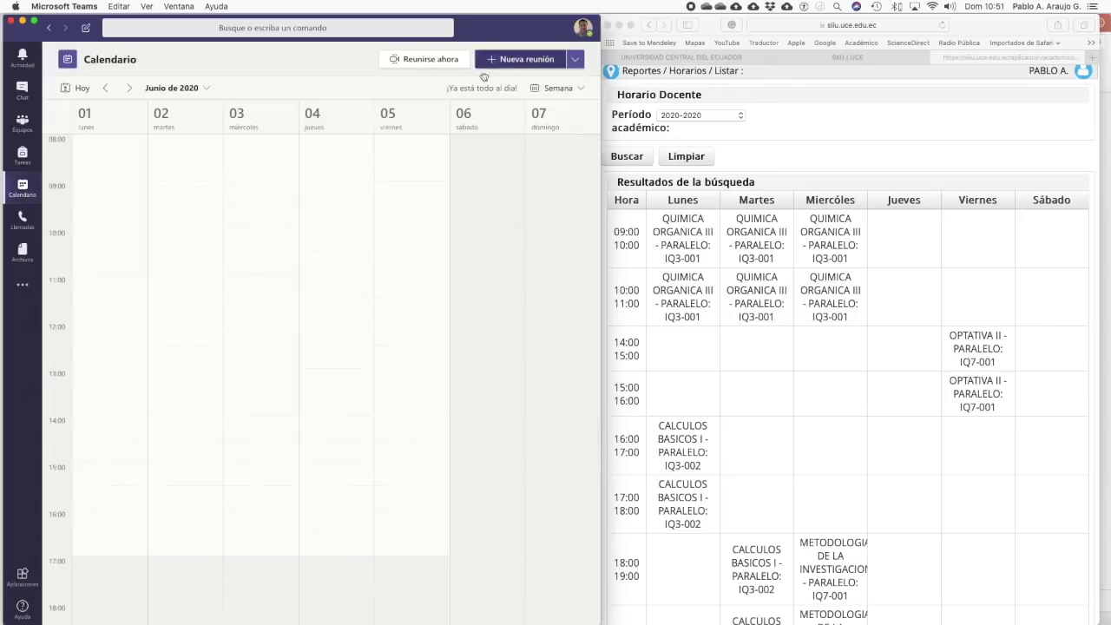
- Return to the Optativa II (20-20) General channel, then switch to the PowerPoint presentation
click(23, 123)
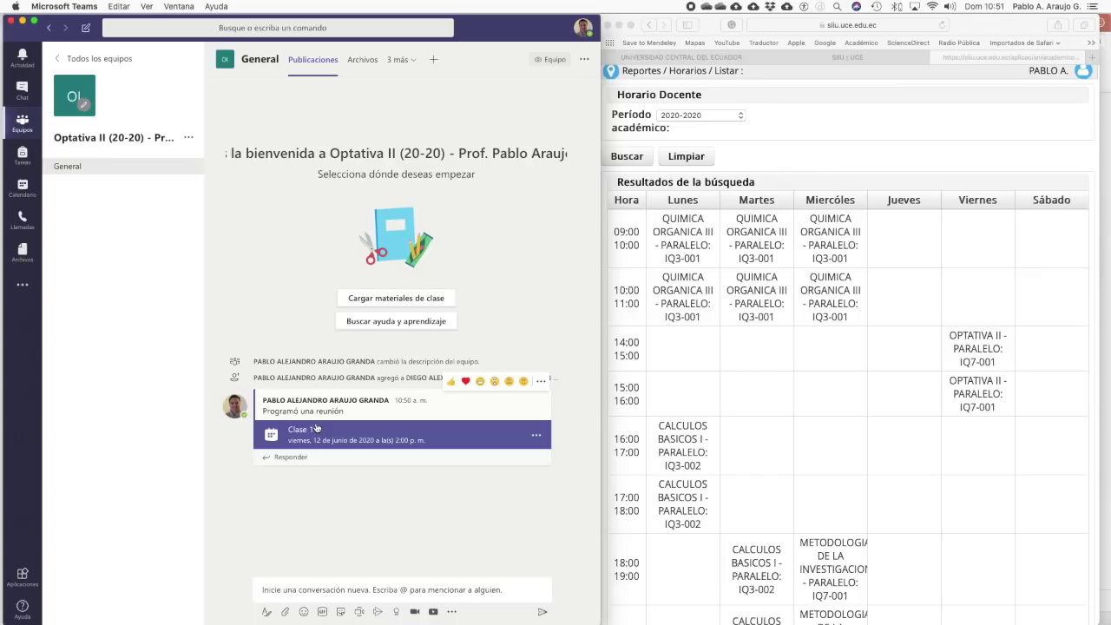
key(super+Tab)
key(super+Tab)
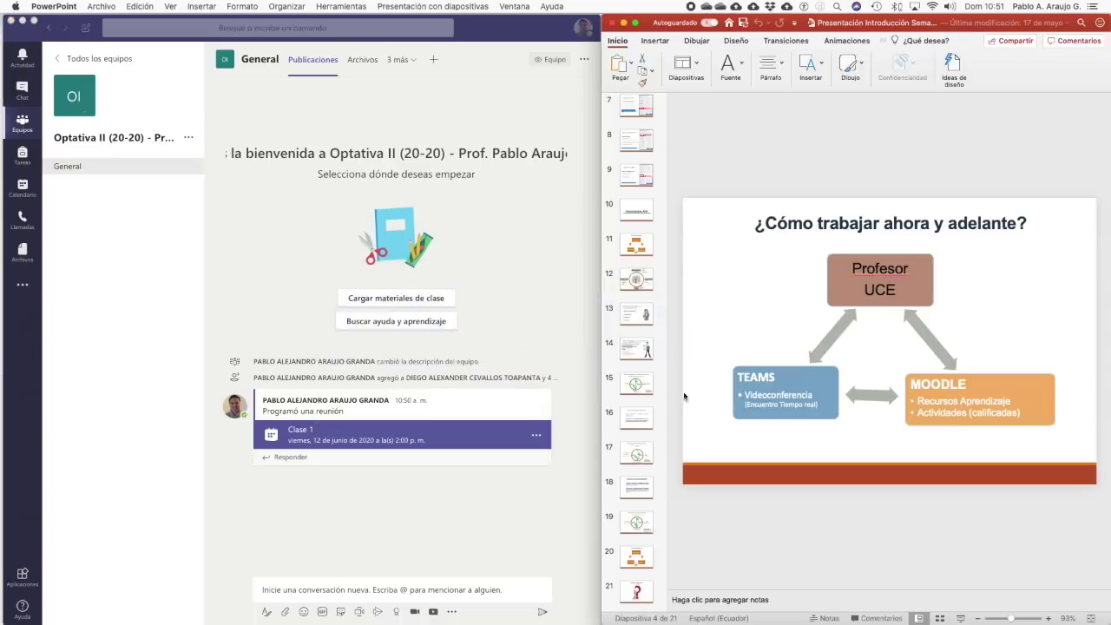
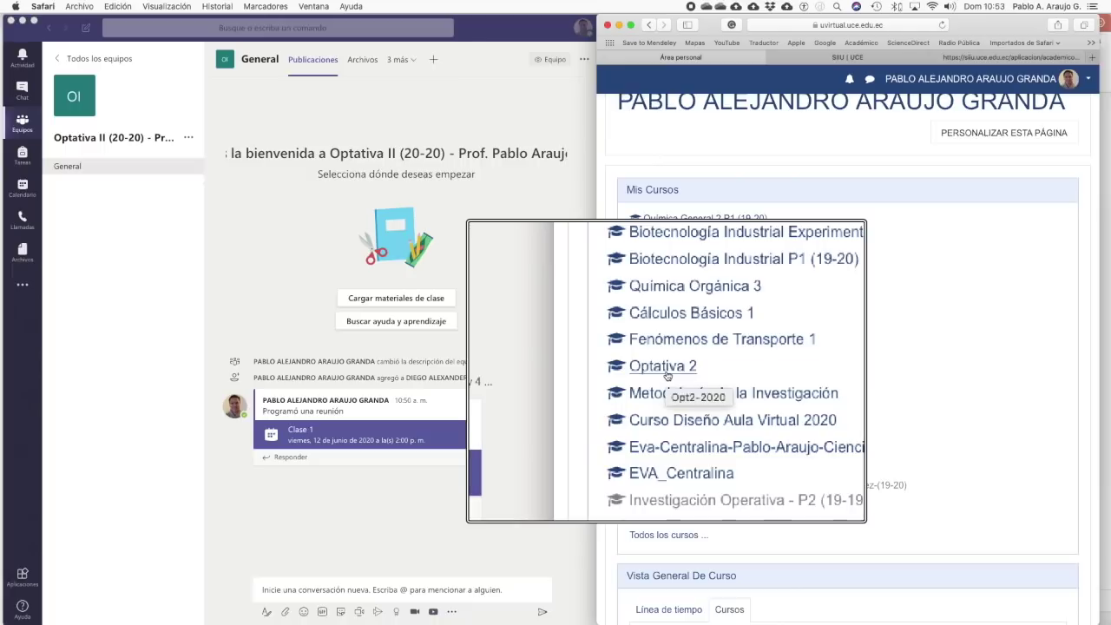
- Enter the Optativa 2 course and go to its Participantes list from the navigation drawer
click(667, 375)
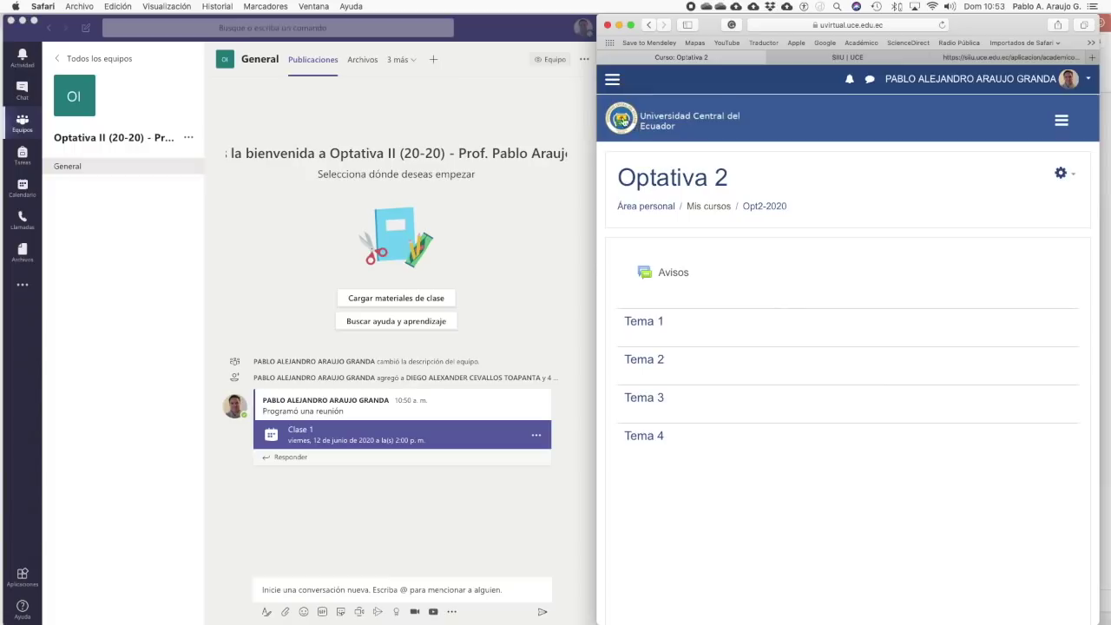
click(612, 81)
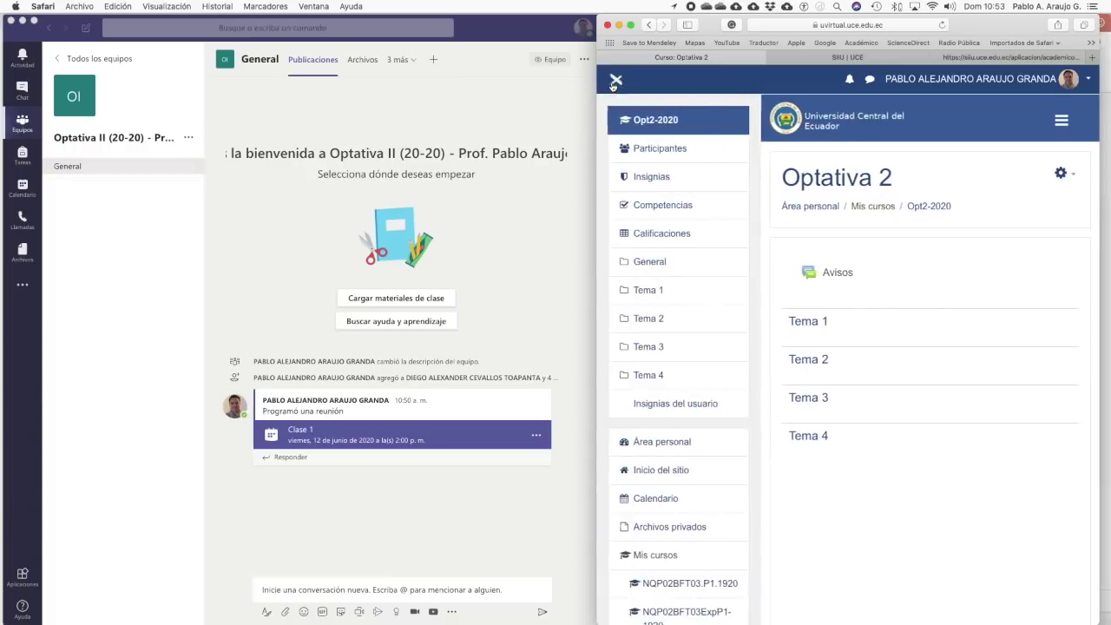
click(666, 149)
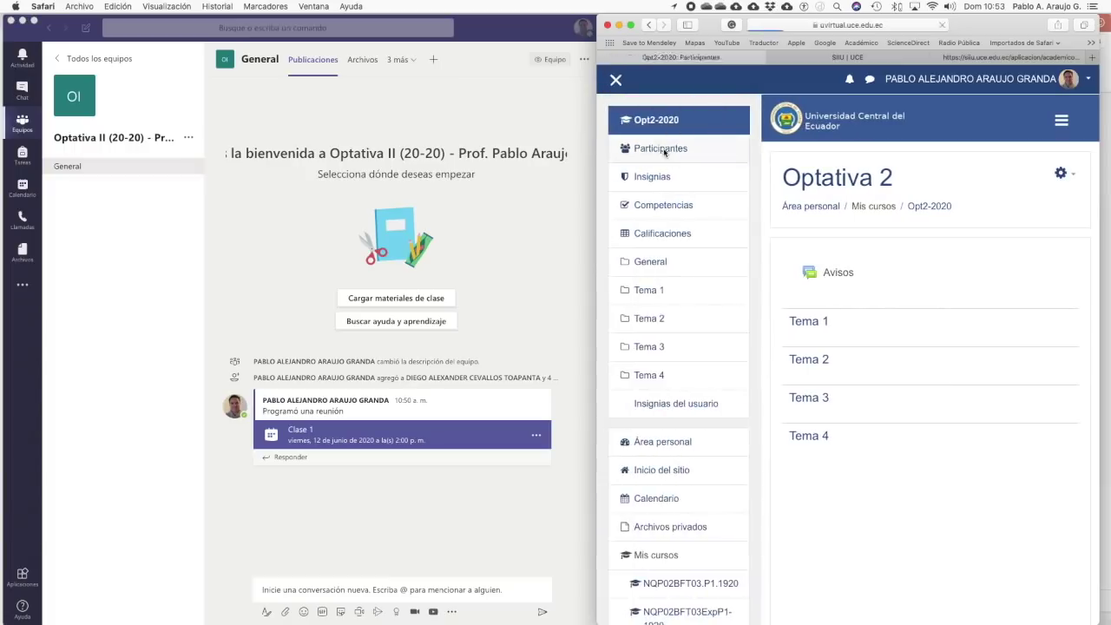
- From the Participantes gear menu, go to Optativa 2's Métodos de matriculación page
click(616, 80)
scroll(814, 477, down, 3)
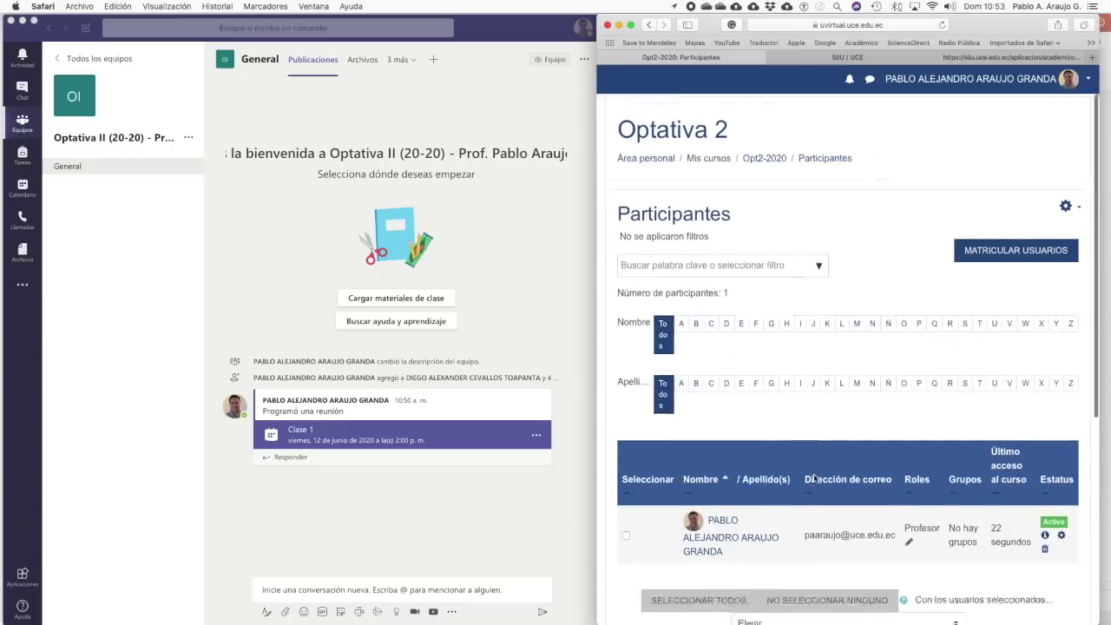
scroll(814, 477, up, 3)
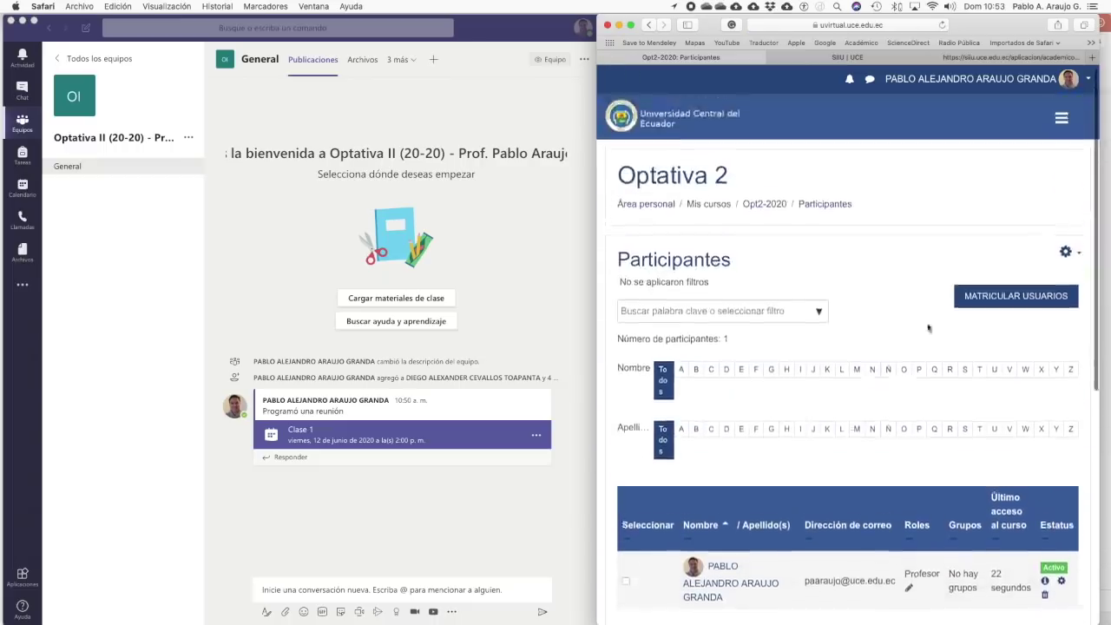
click(1064, 255)
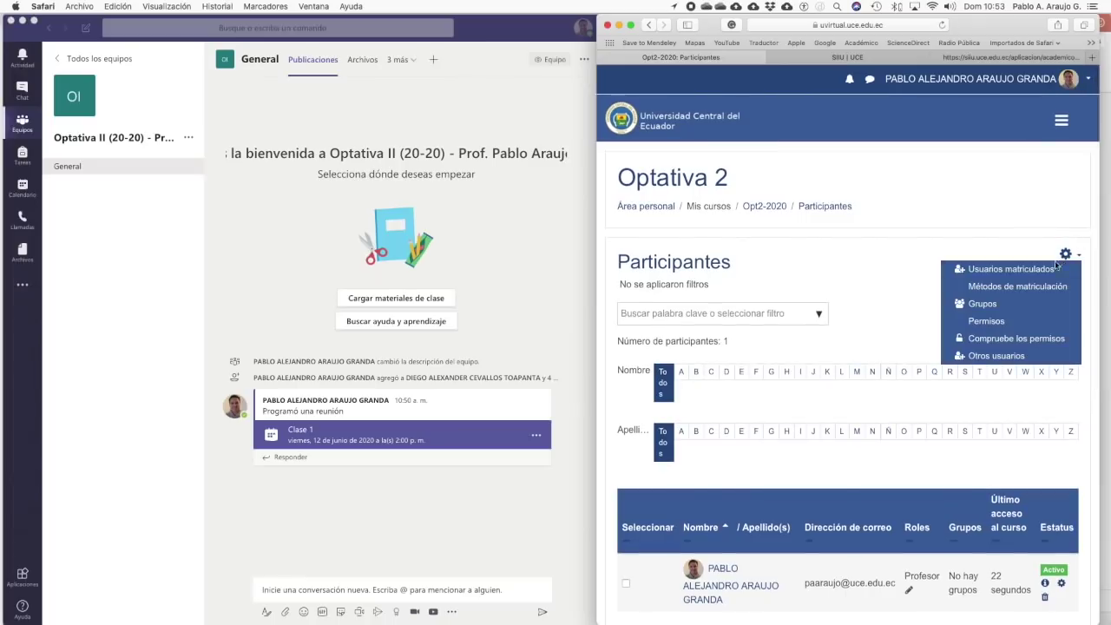
click(1038, 285)
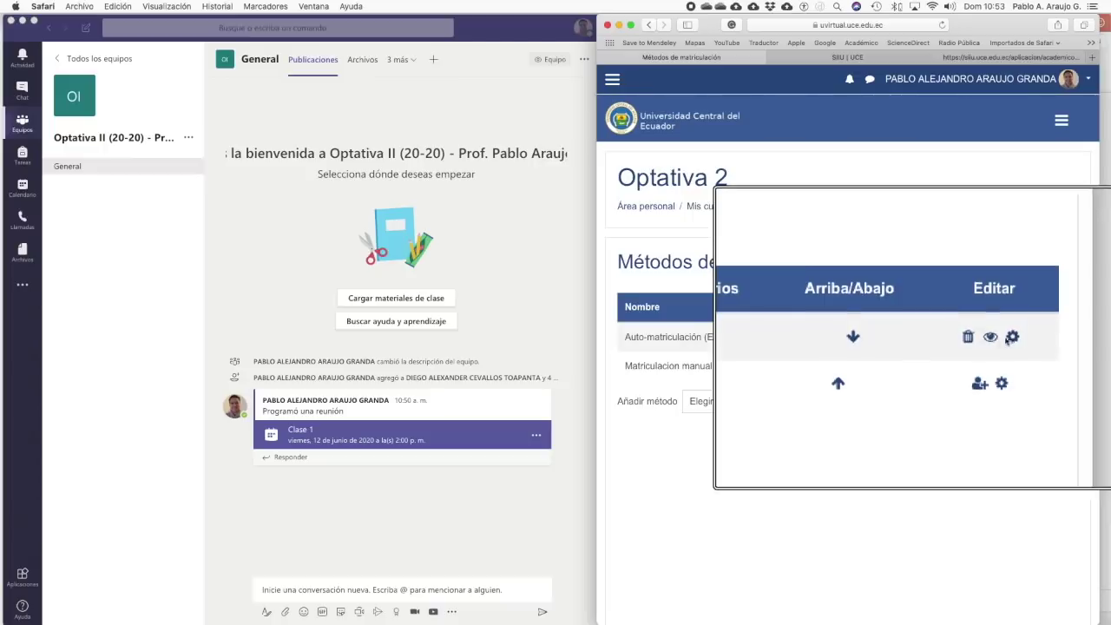
- In the Auto-matriculación settings, set 'Clave de matriculación del grupo de usuarios' to Sí
click(1014, 337)
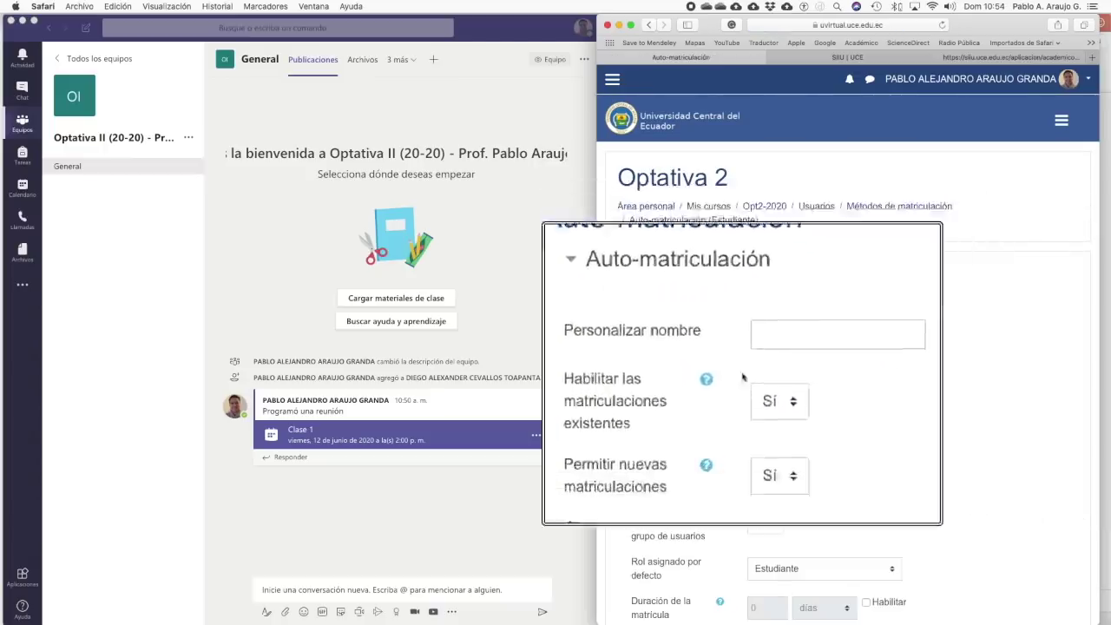
scroll(741, 414, down, 2)
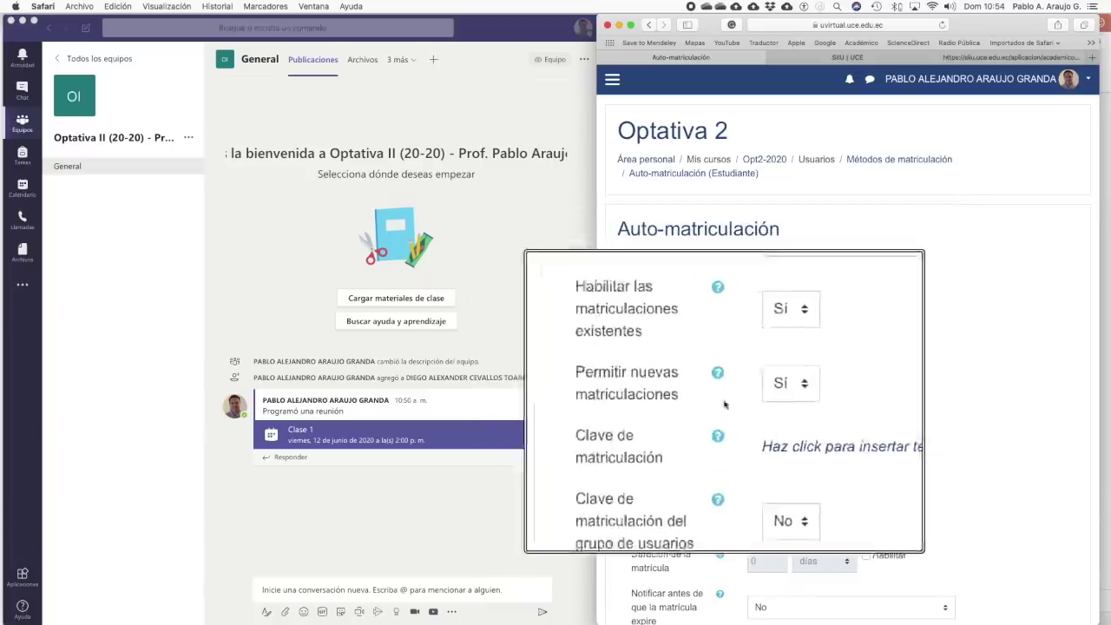
scroll(725, 404, down, 3)
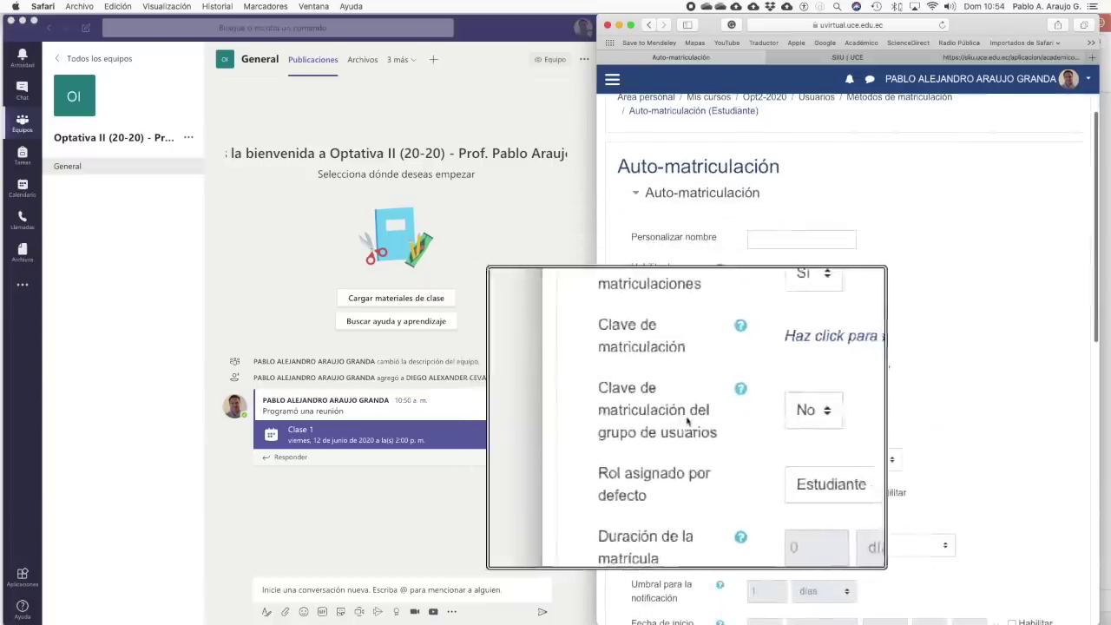
click(772, 415)
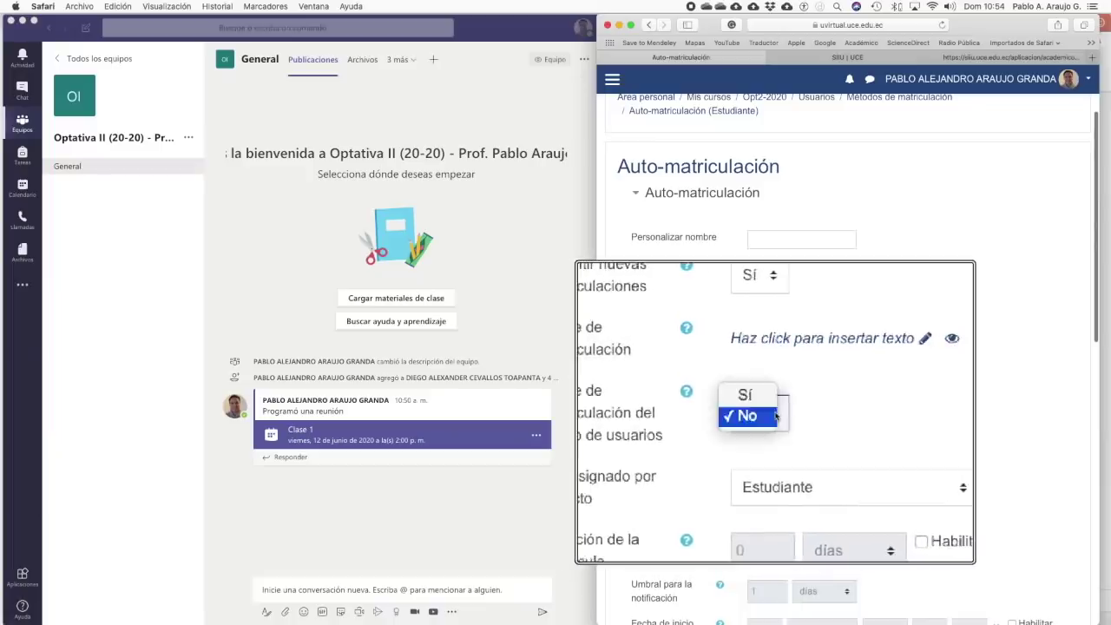
click(770, 404)
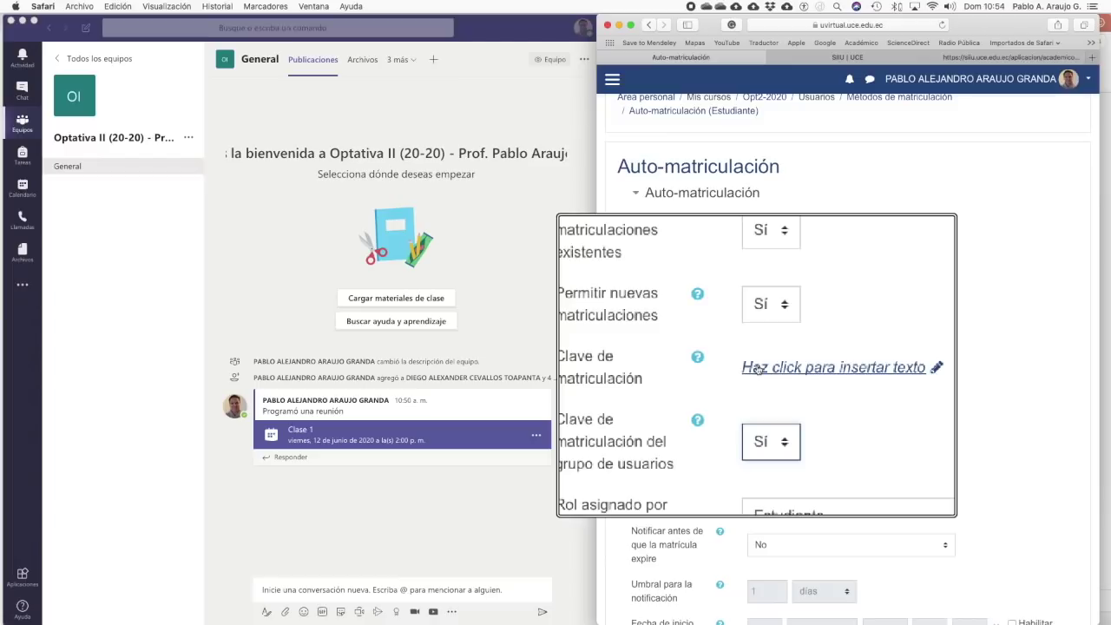
scroll(757, 369, down, 2)
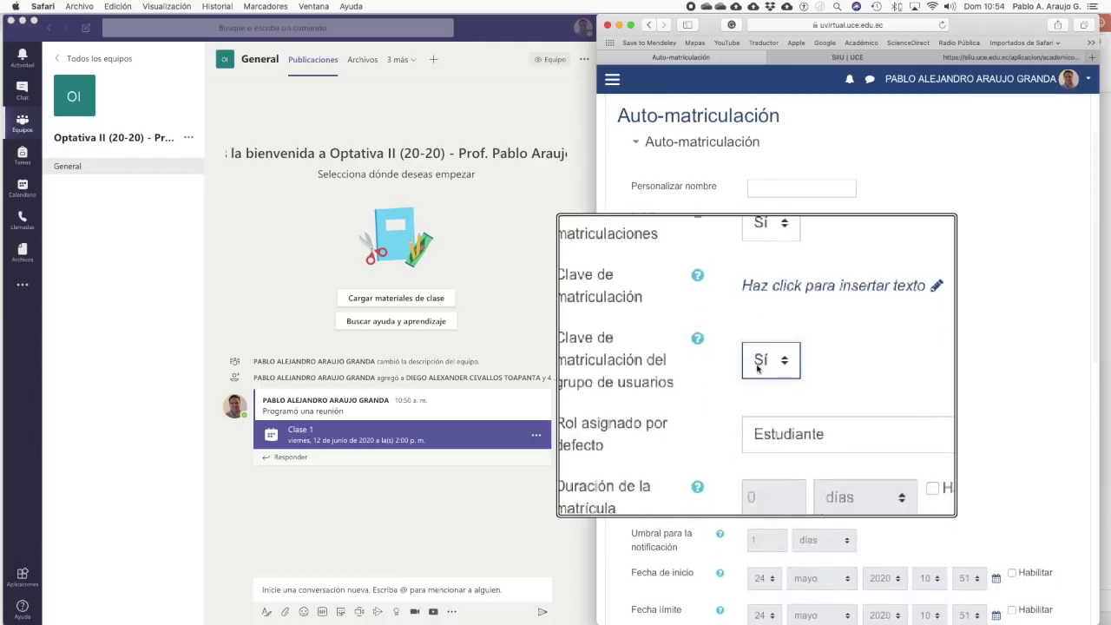
scroll(757, 369, down, 8)
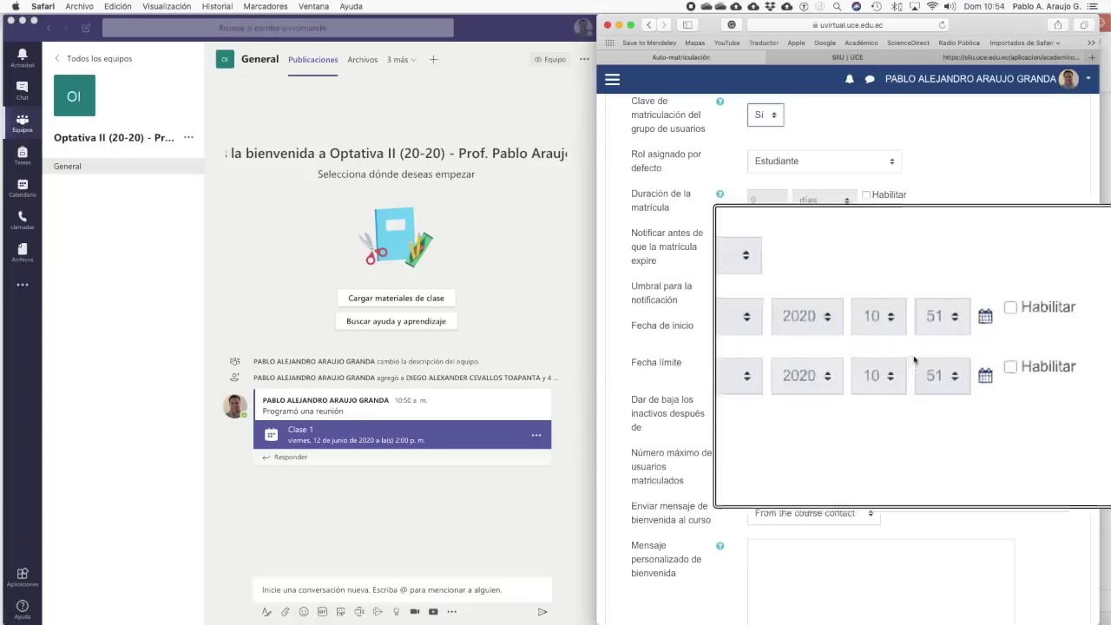
- Enable the start and end dates and set the start to 1 junio 2020, 07:00
click(951, 334)
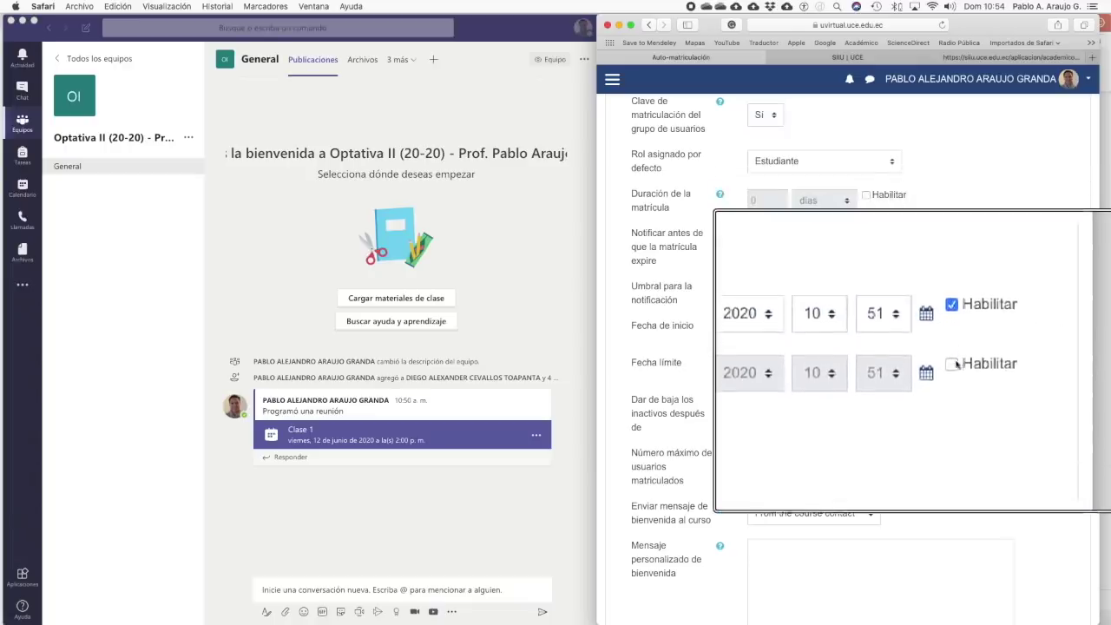
click(953, 363)
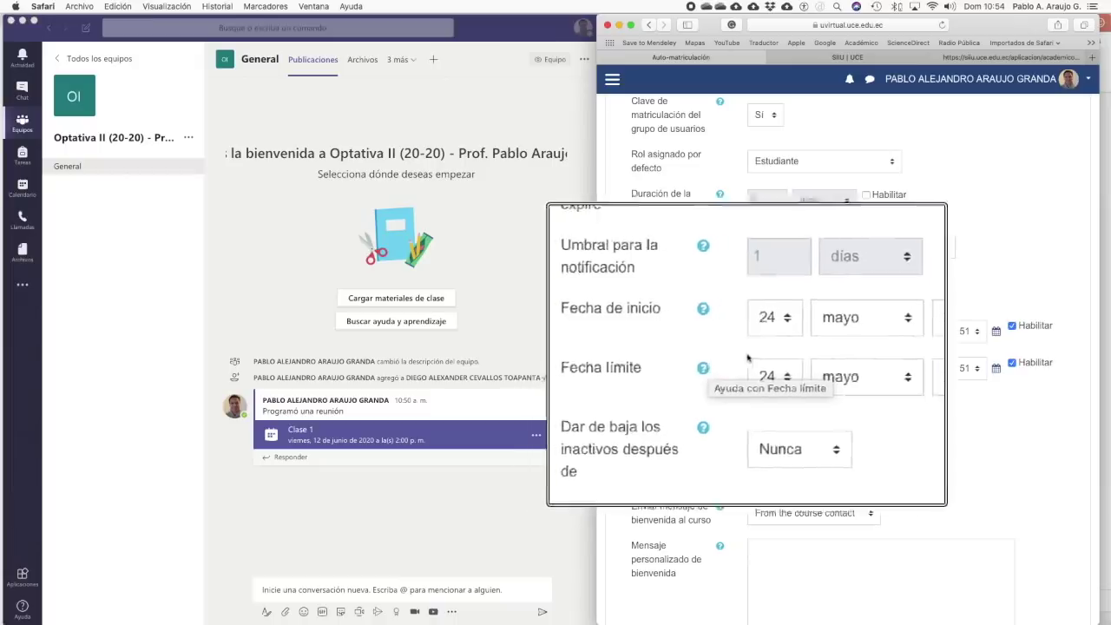
click(772, 333)
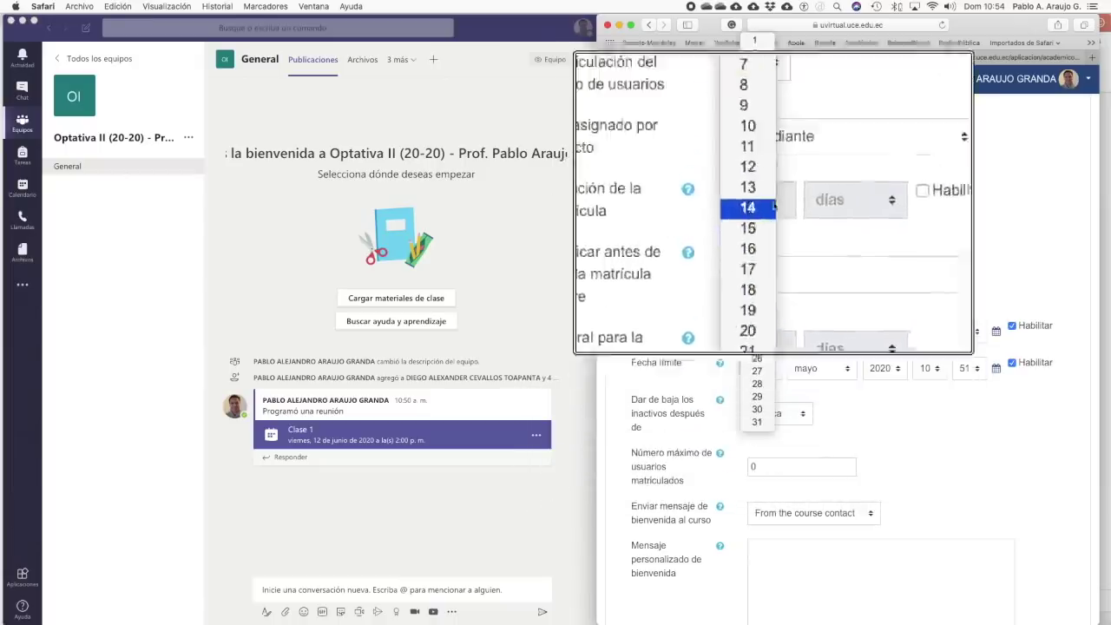
click(769, 39)
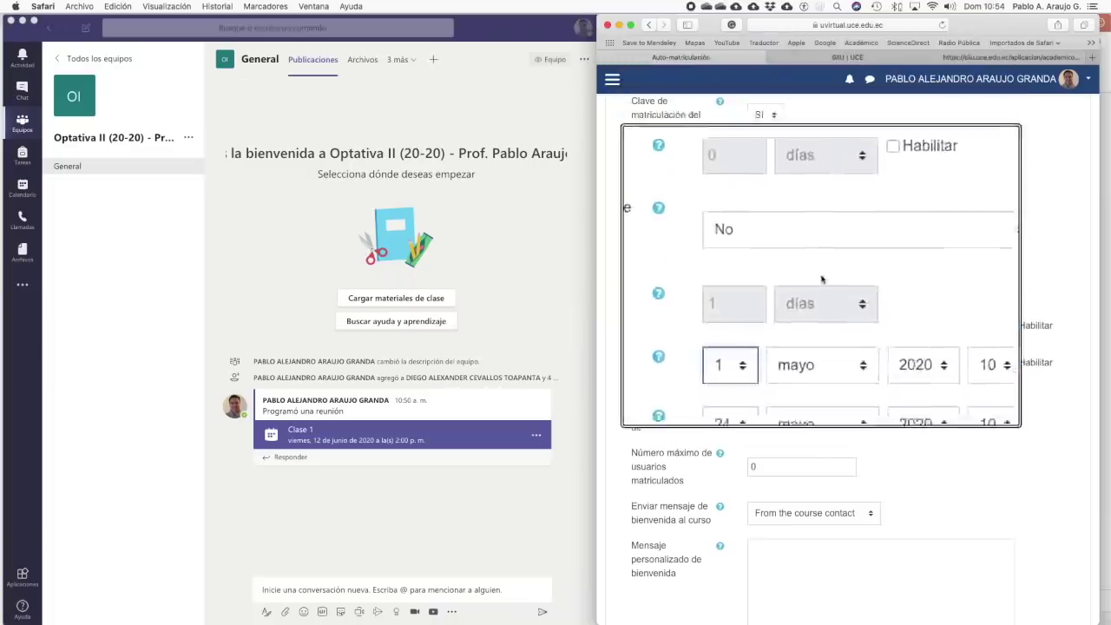
click(820, 331)
click(834, 347)
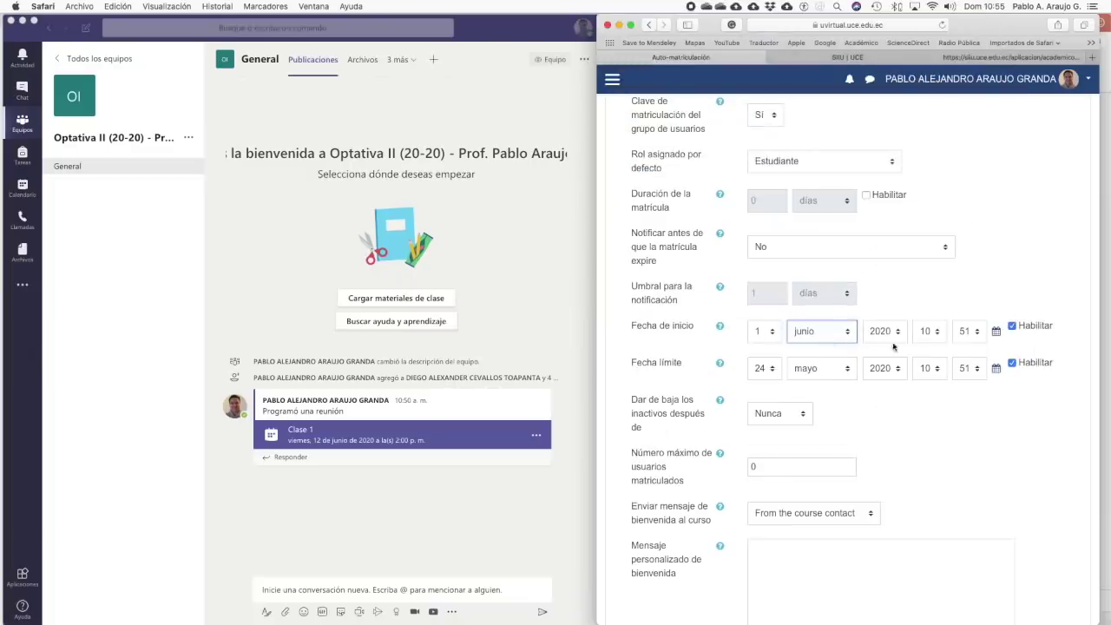
click(942, 336)
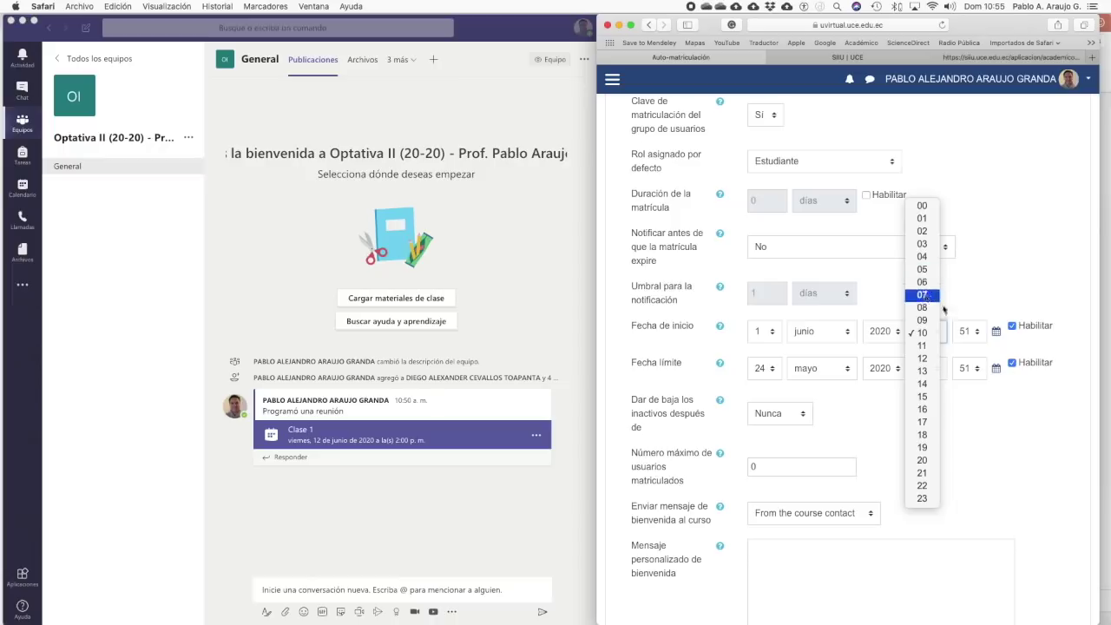
click(938, 296)
click(974, 331)
mouse_move(962, 9)
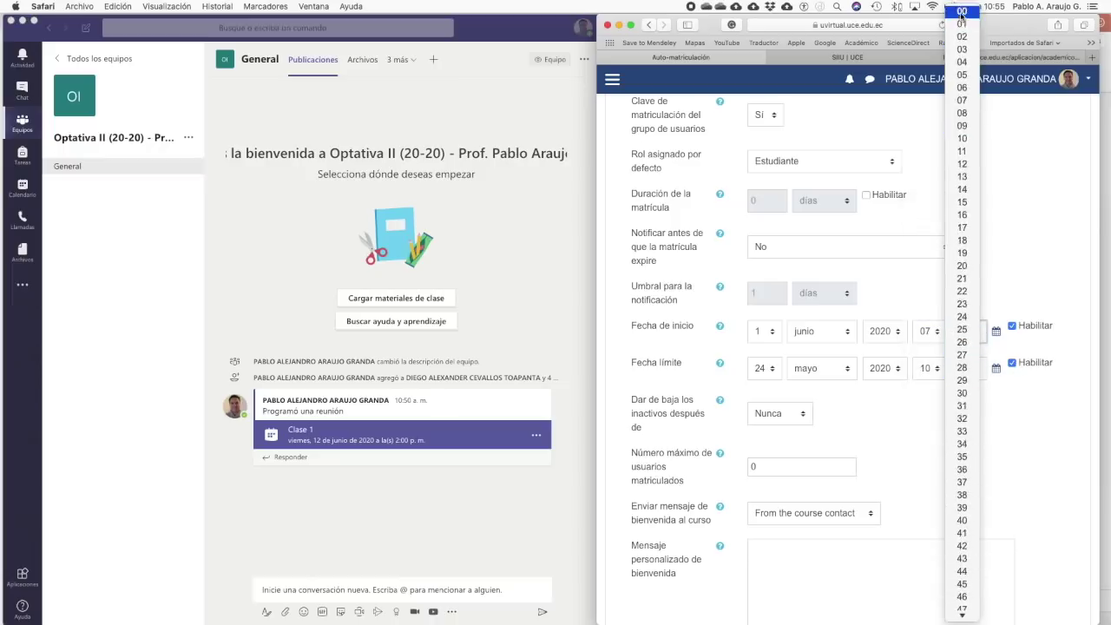
click(962, 13)
- Set the self-enrolment end date to 15 junio 2020 at 23:59
click(773, 371)
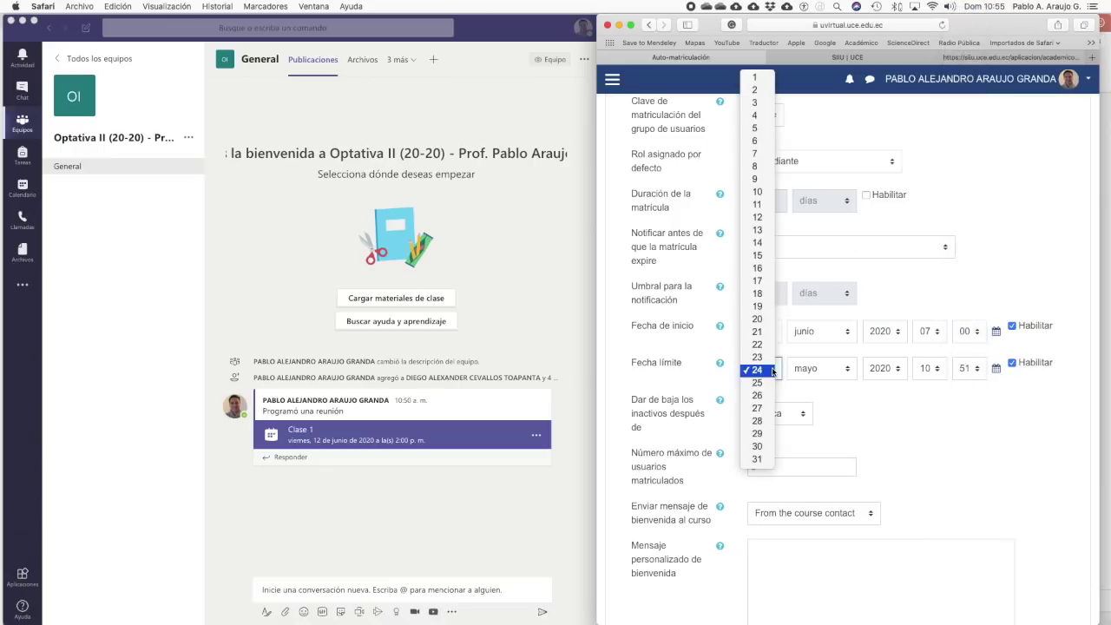
click(762, 254)
click(849, 370)
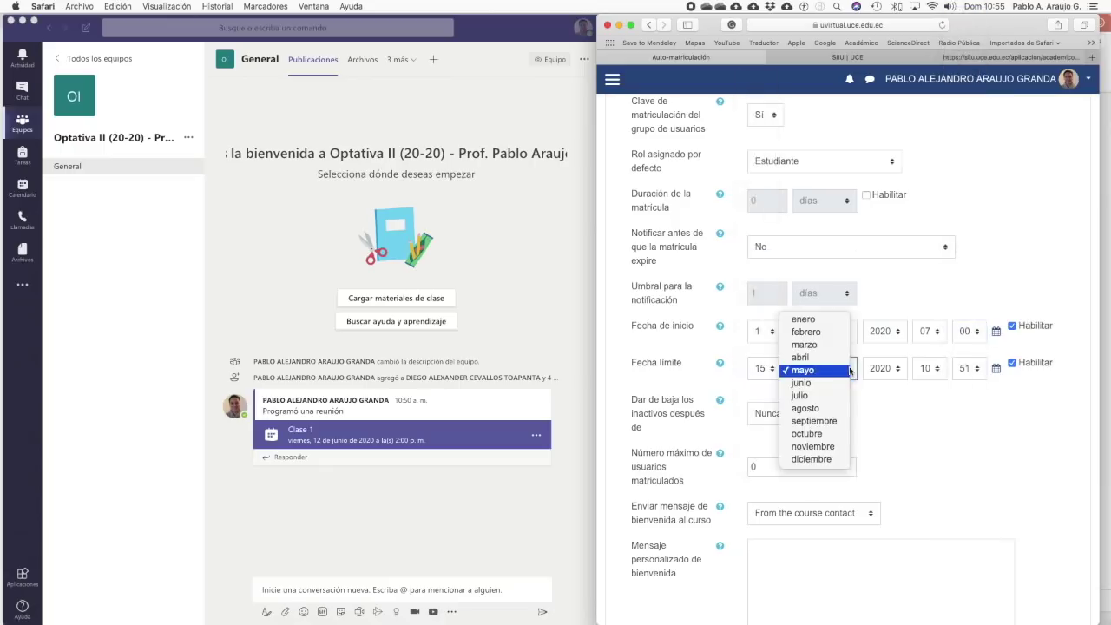
click(835, 383)
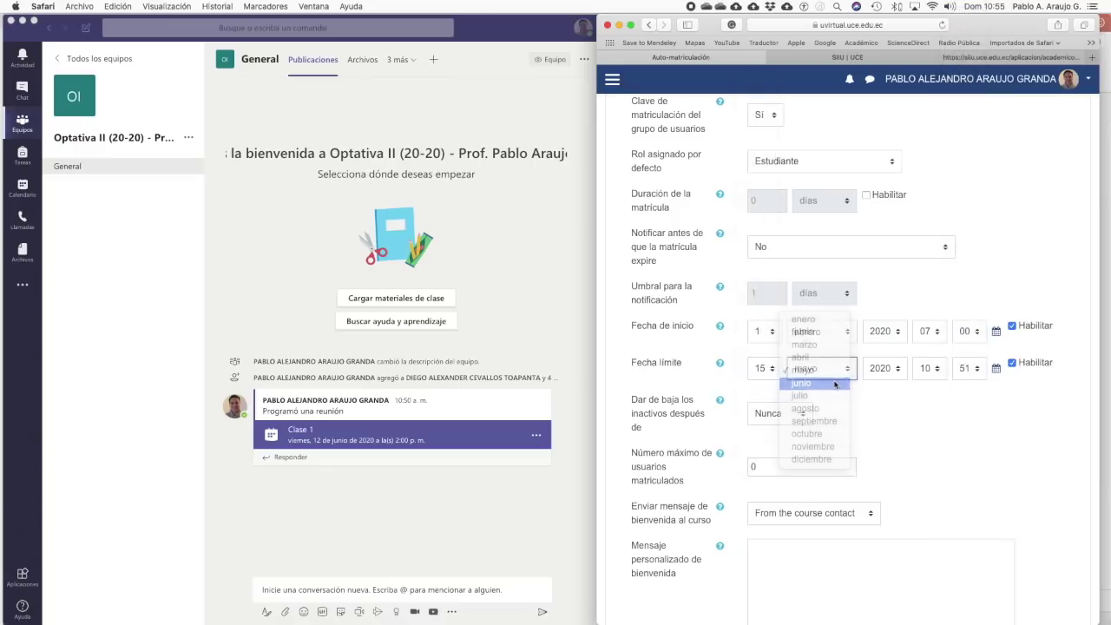
click(937, 371)
click(925, 536)
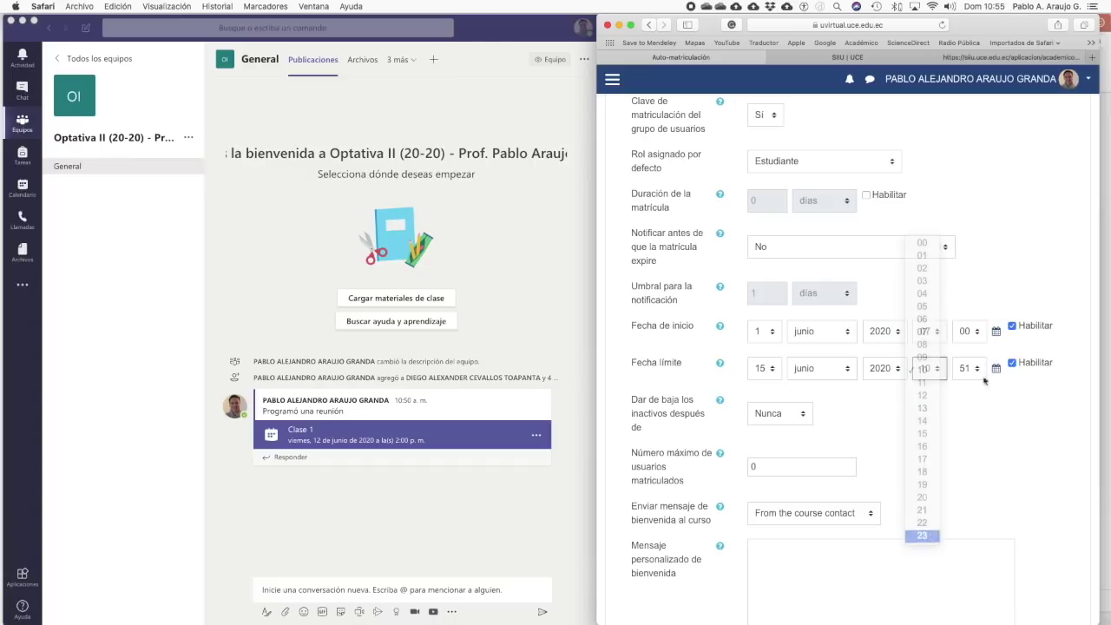
click(981, 372)
click(973, 476)
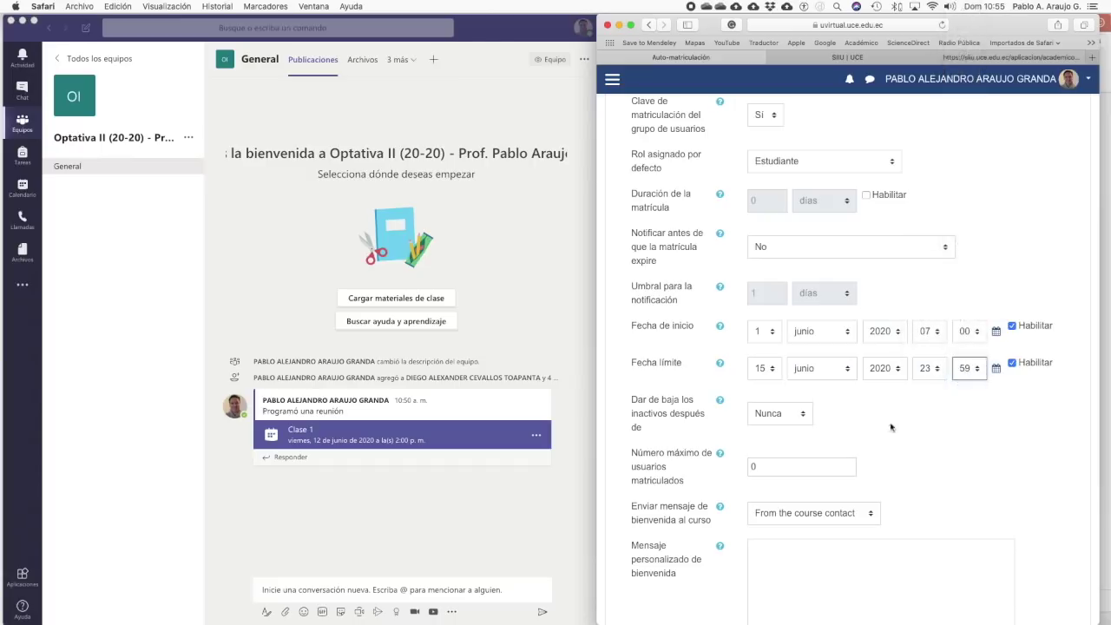
click(873, 406)
- Unenrol inactive students after 30 días and save the Auto-matriculación settings
scroll(873, 407, down, 4)
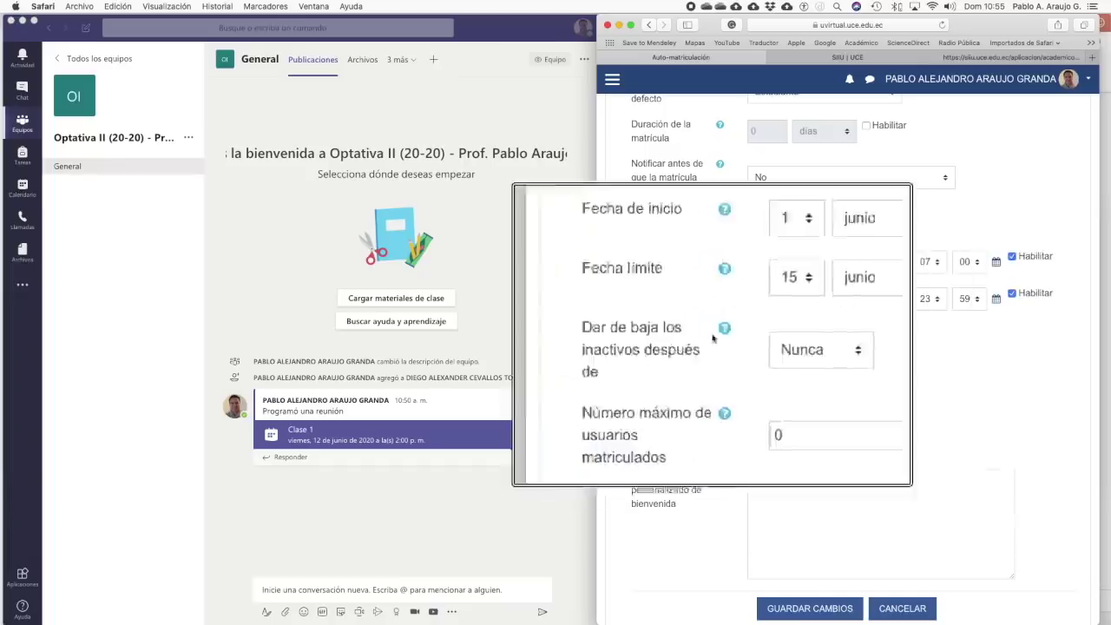
click(788, 342)
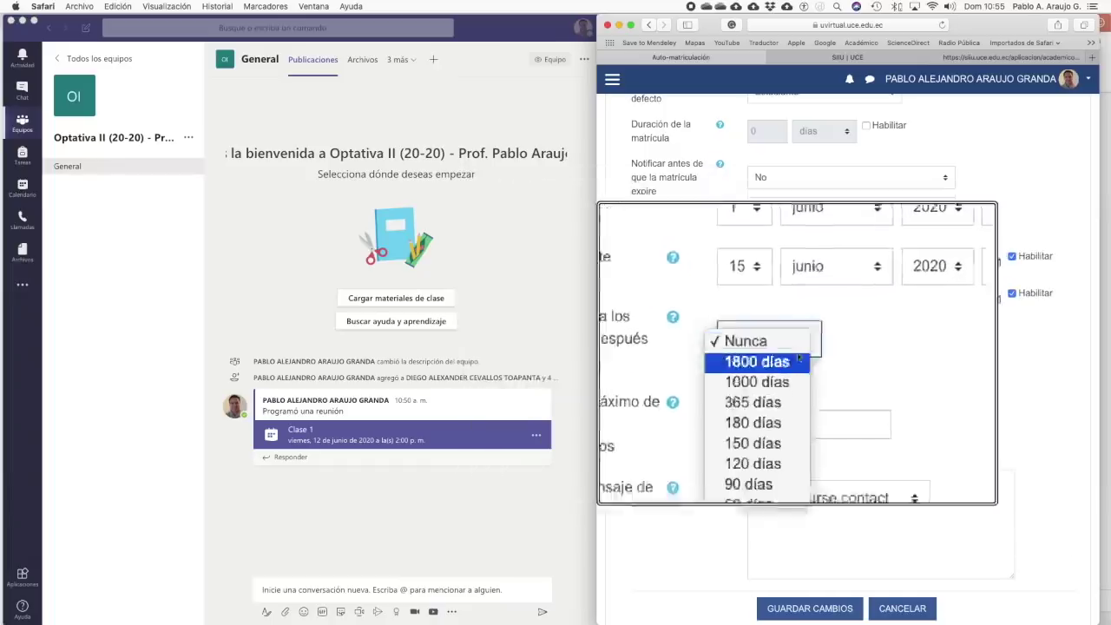
click(787, 461)
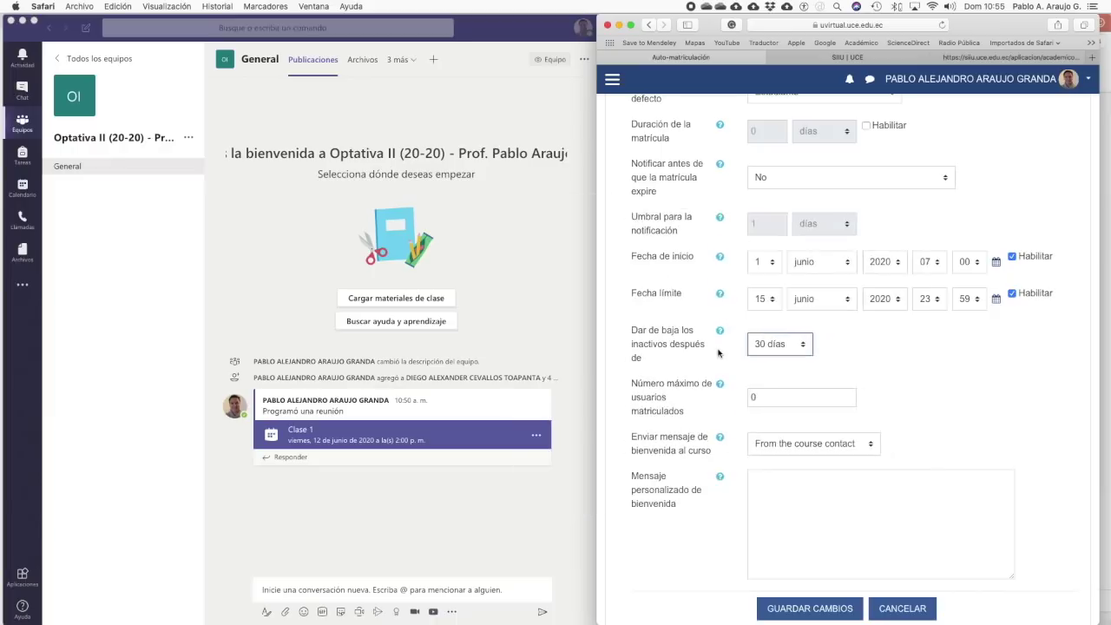
scroll(886, 368, down, 3)
click(809, 523)
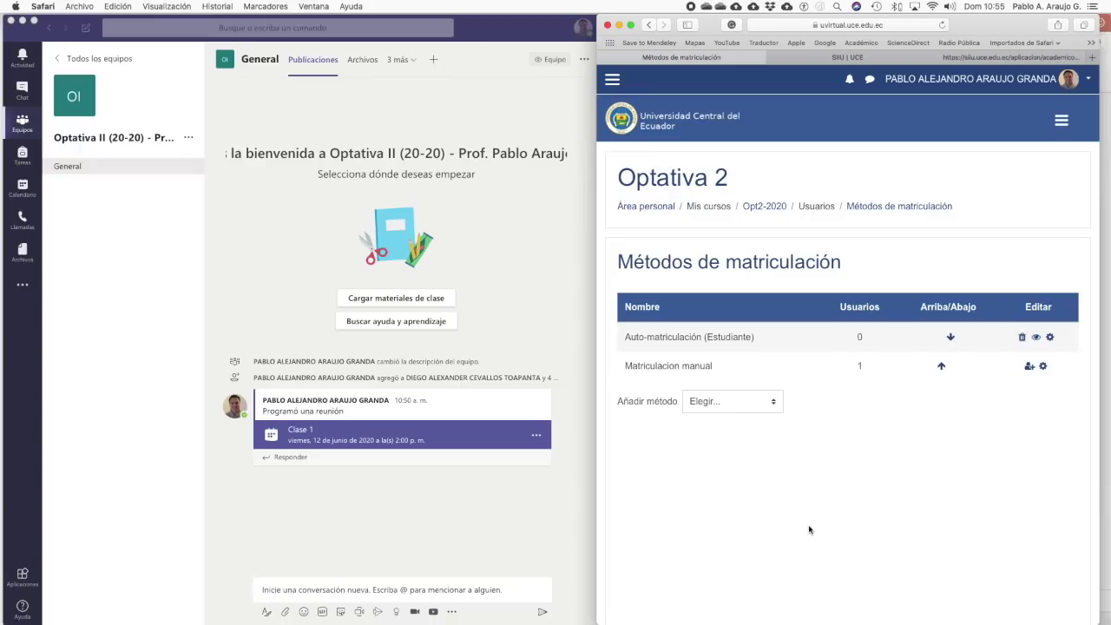
click(613, 81)
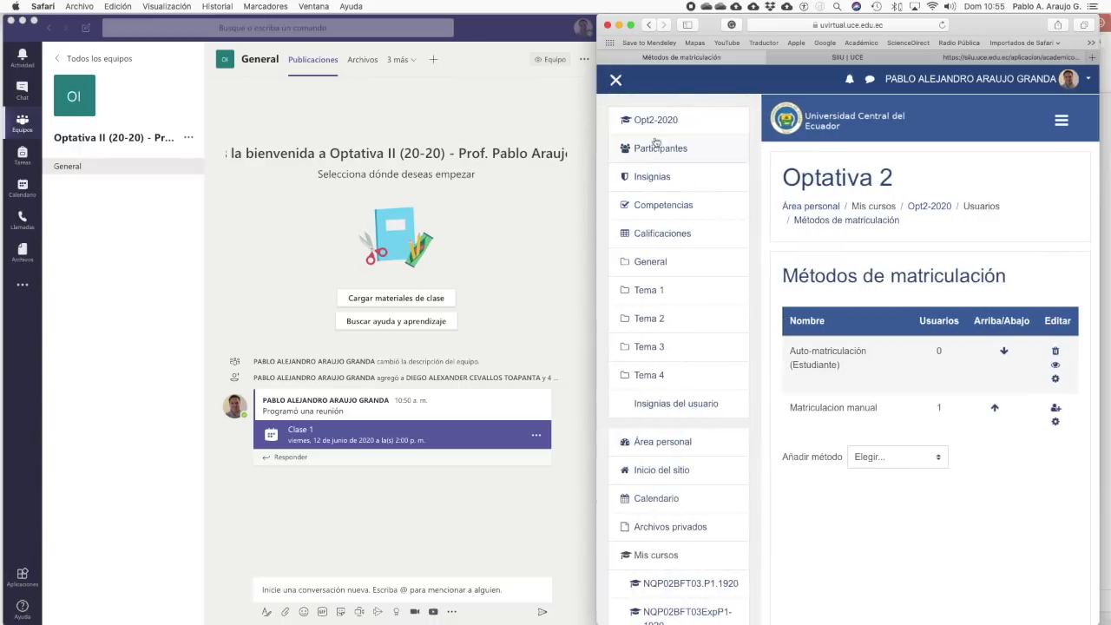
- Return to the Optativa 2 Participantes page and show its gear management menu
click(615, 80)
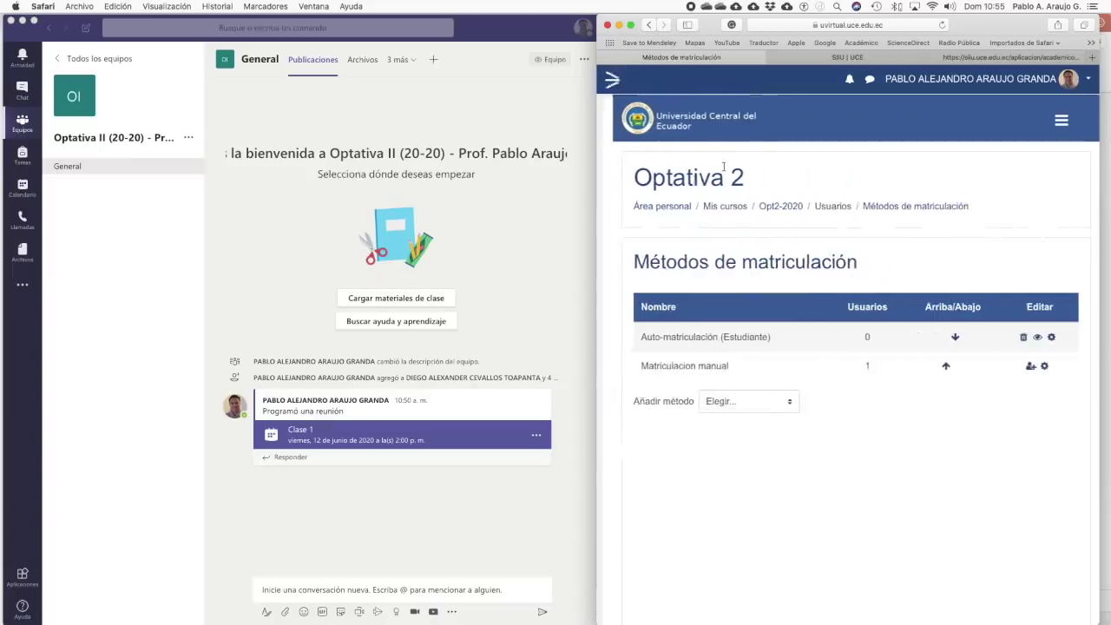
key(alt+super+8)
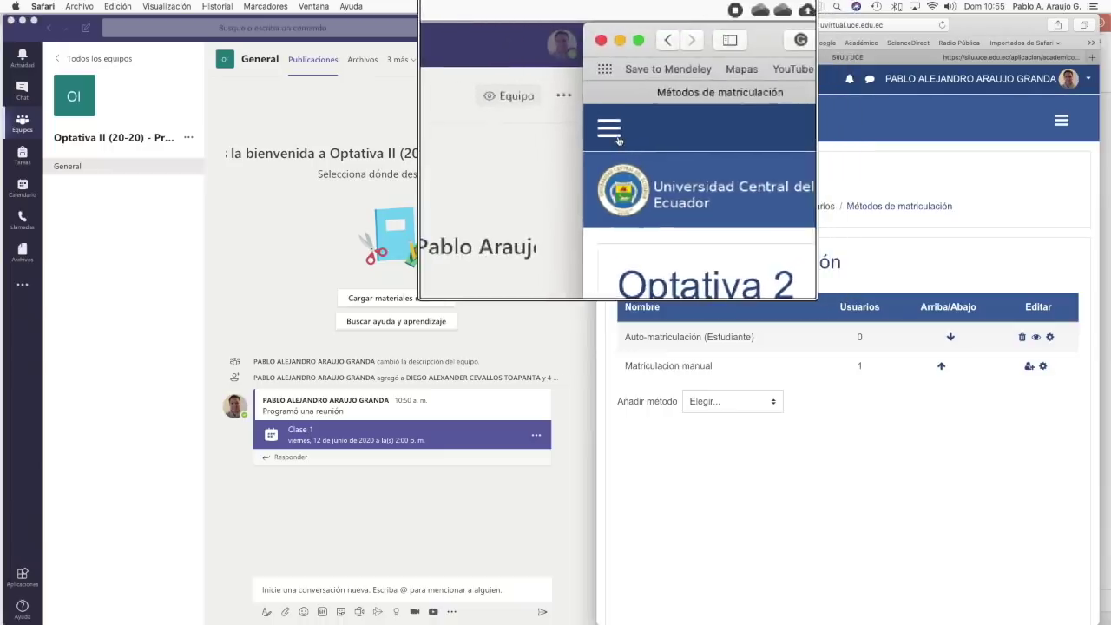
click(617, 135)
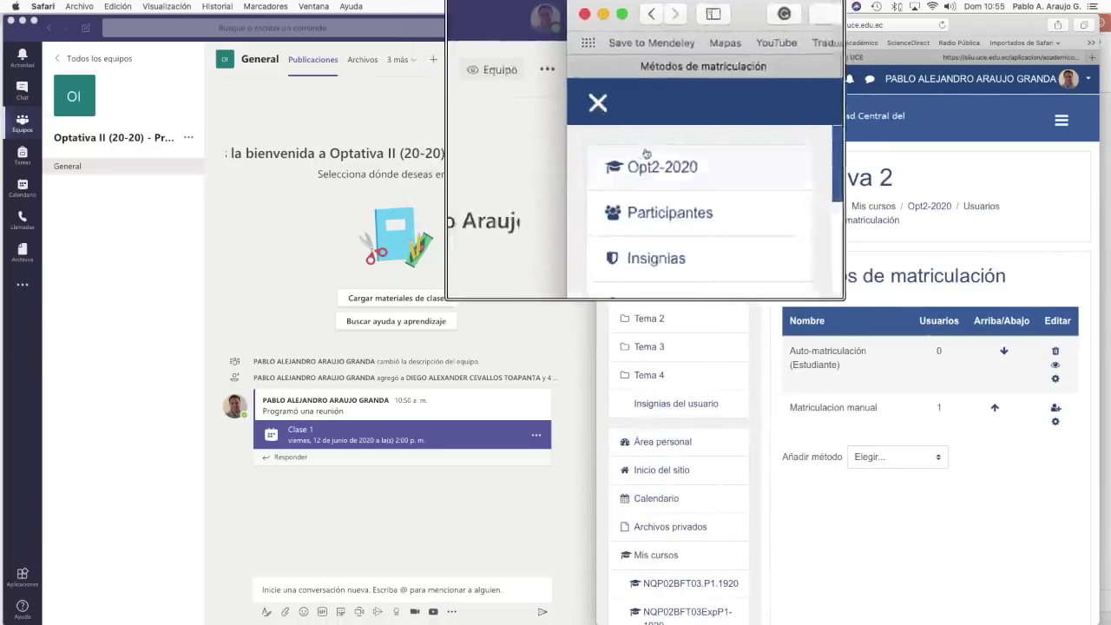
click(666, 152)
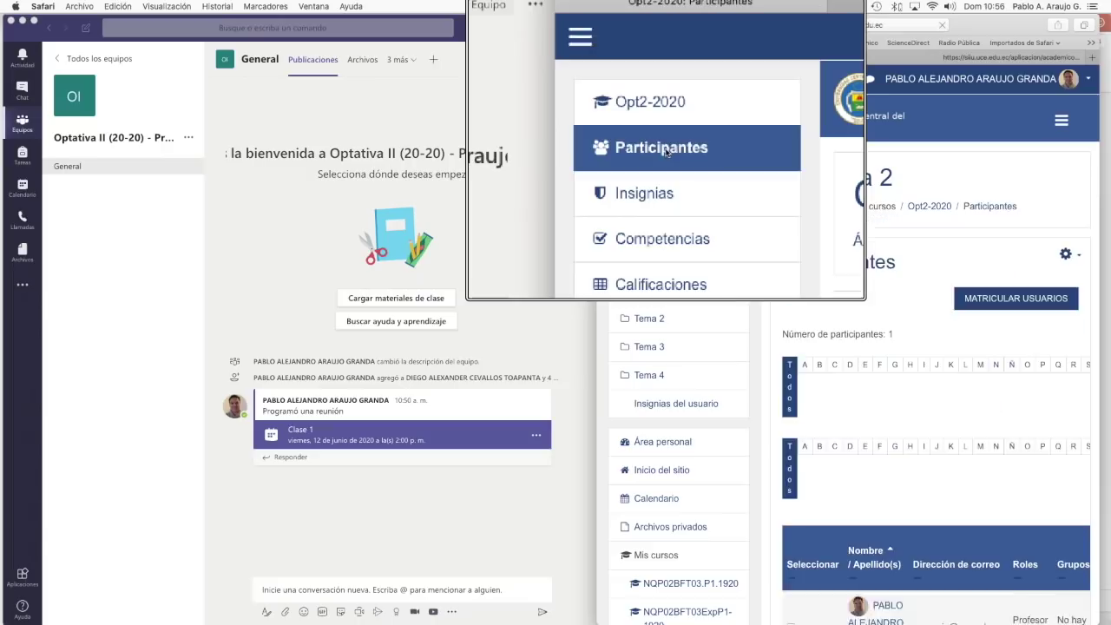
key(alt+super+8)
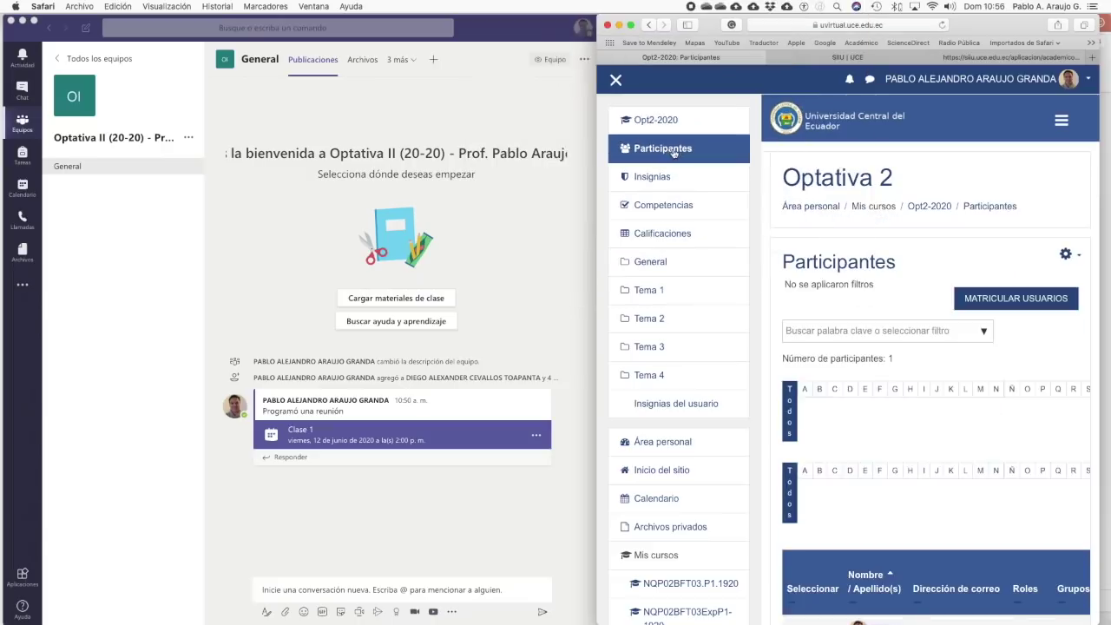
click(1067, 255)
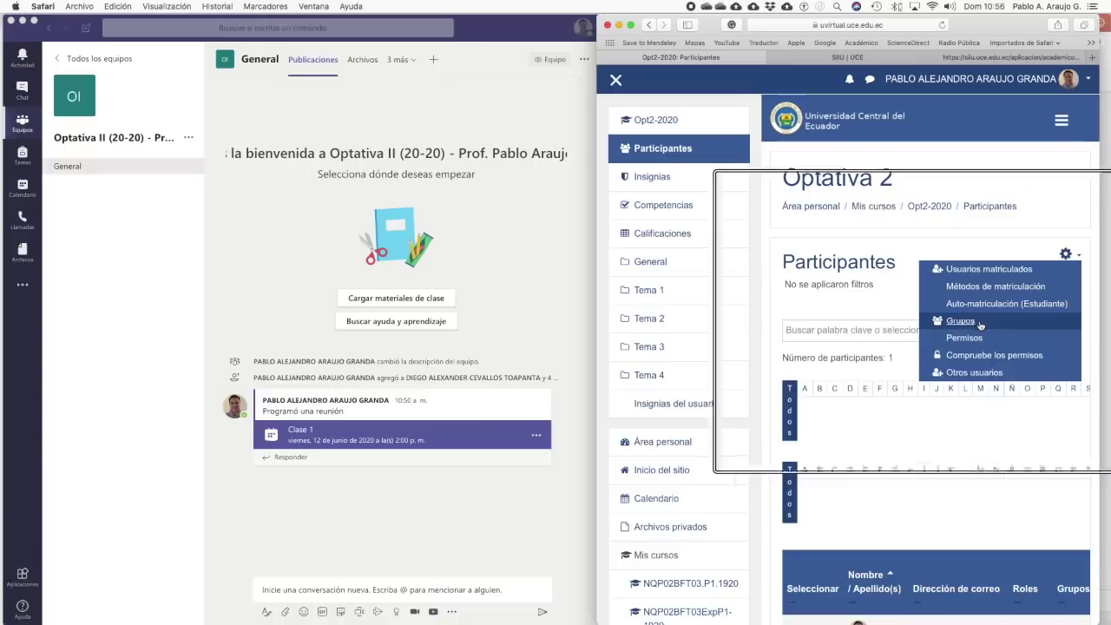
- Go to the course's Grupos page and start a new group with Crear grupo
key(alt+super+8)
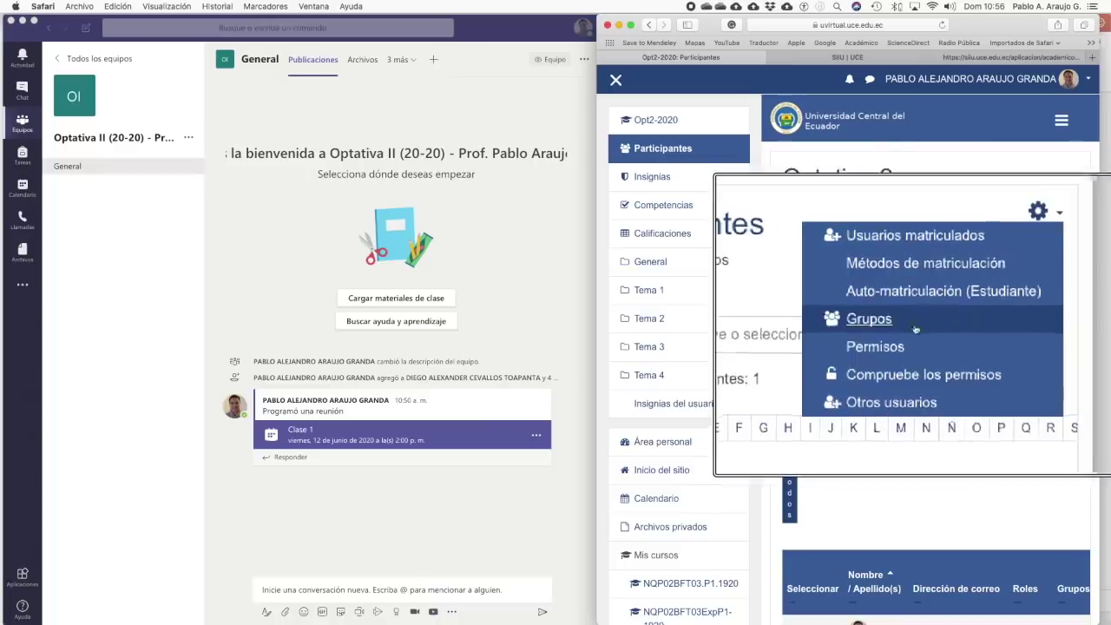
click(920, 325)
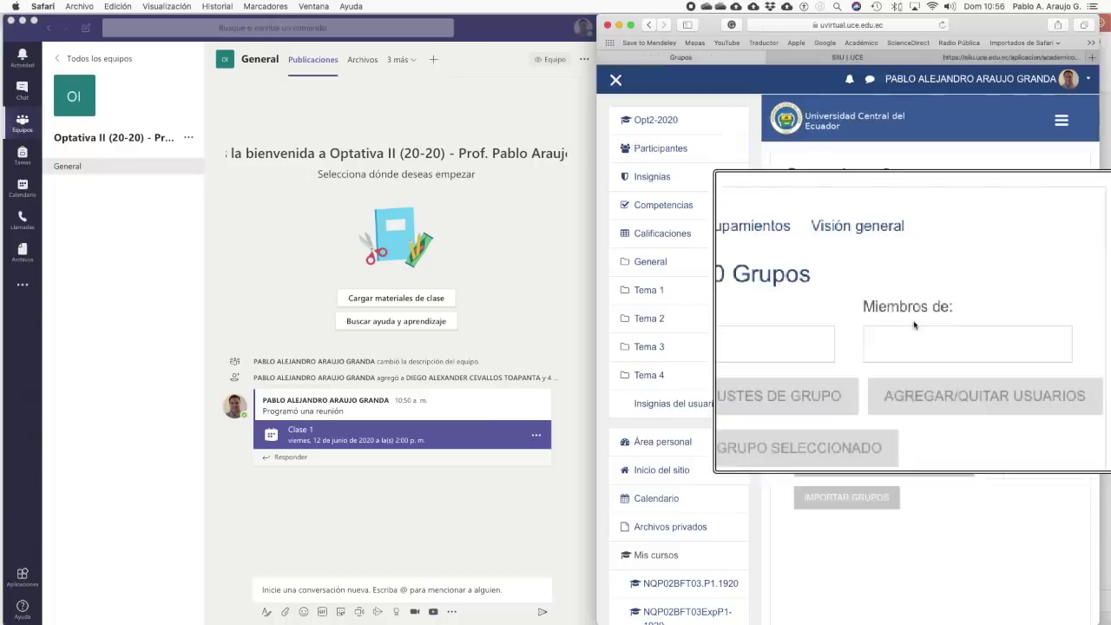
key(alt+super+8)
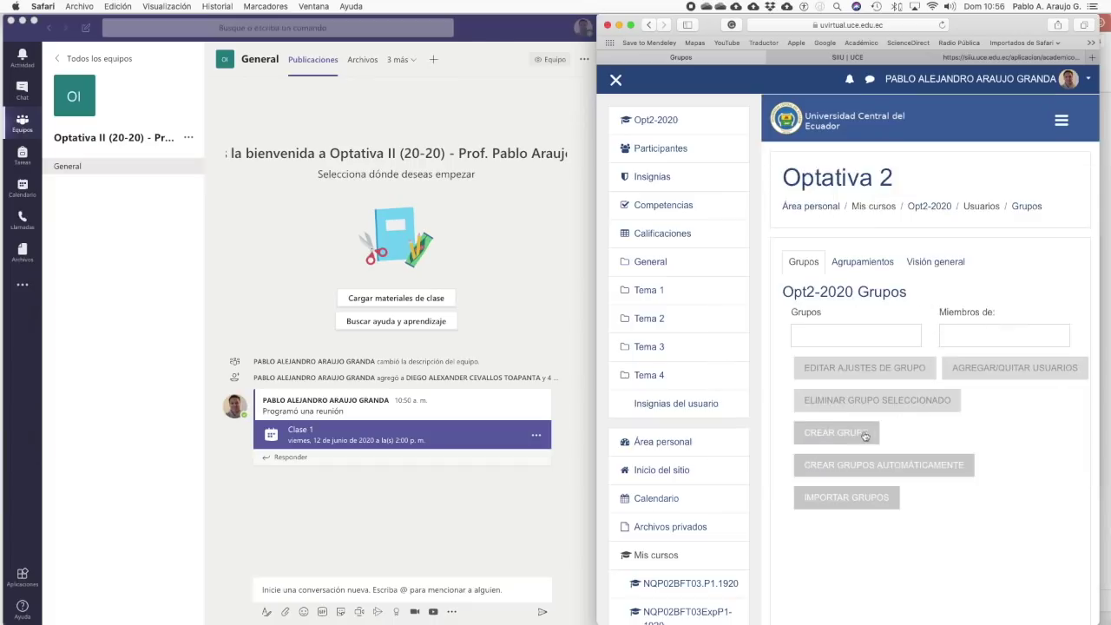
click(860, 436)
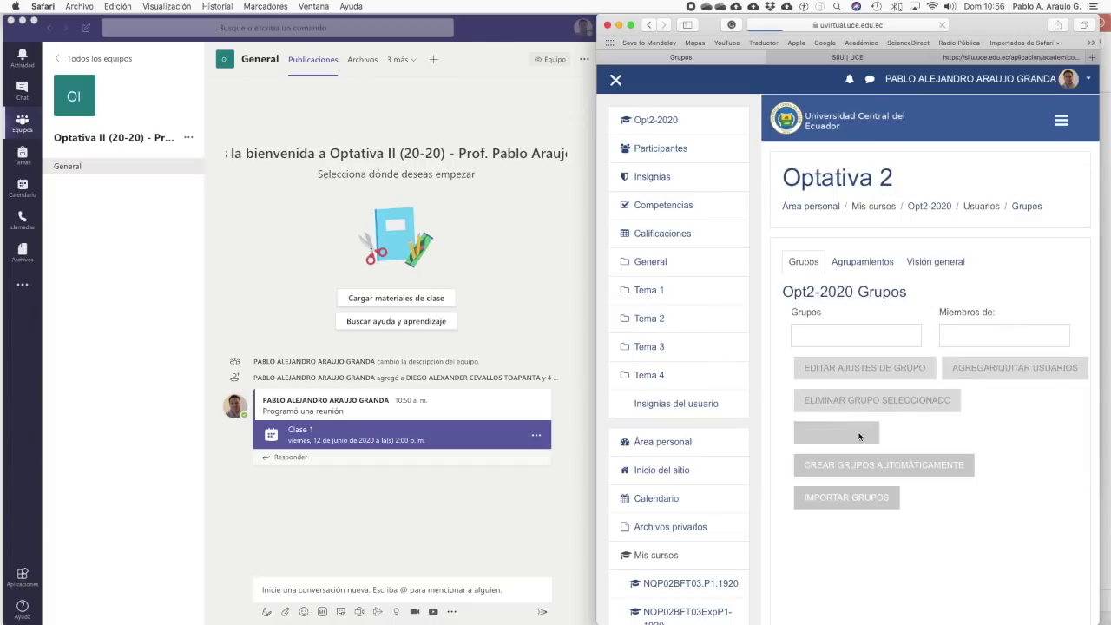
click(617, 80)
- Name the group Grupo 1, enter its enrolment key, and save it
click(781, 306)
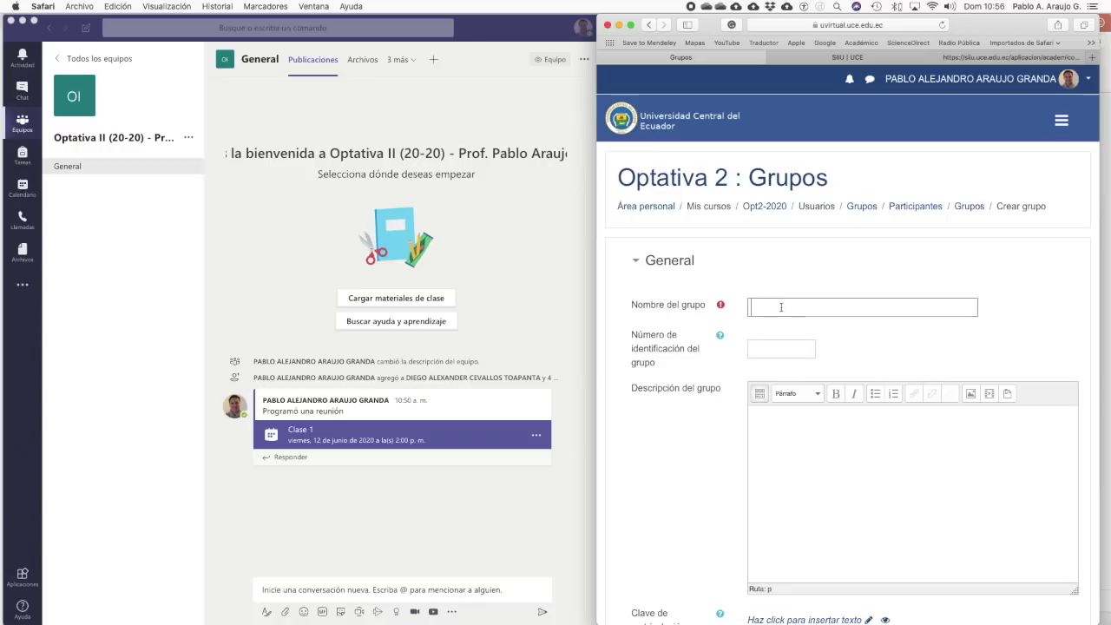
text(Grupo 1)
scroll(831, 310, down, 5)
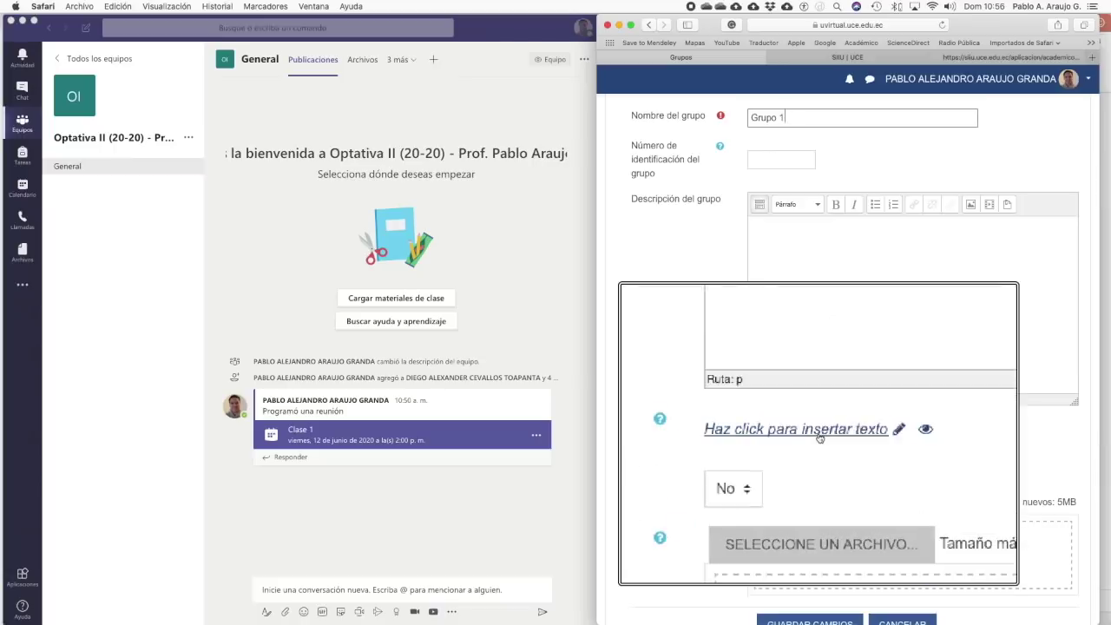
click(799, 437)
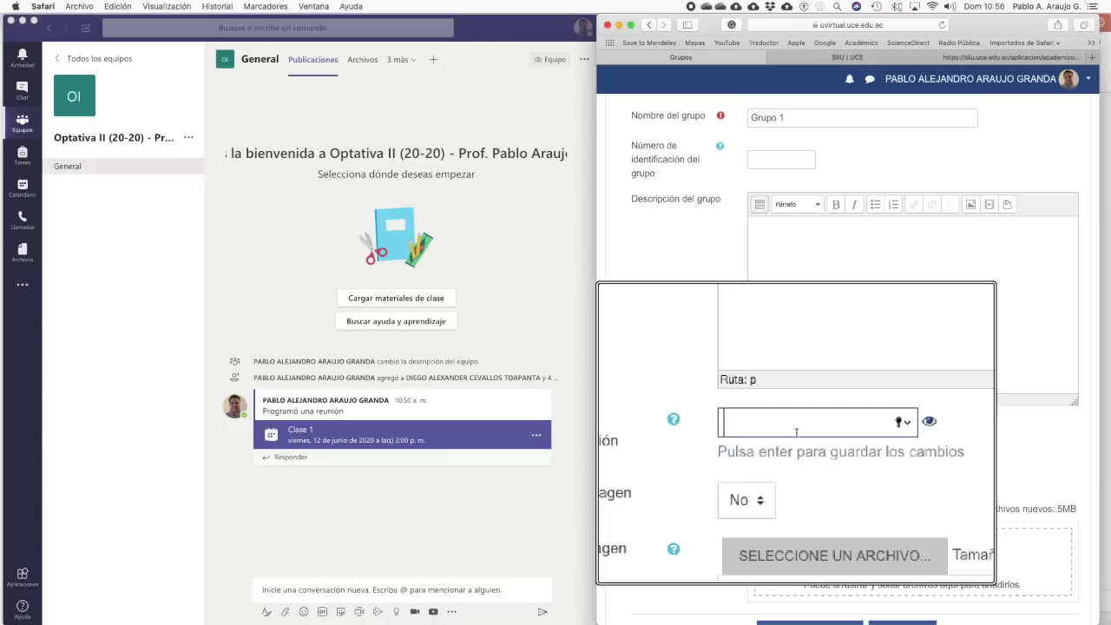
text(••••••••)
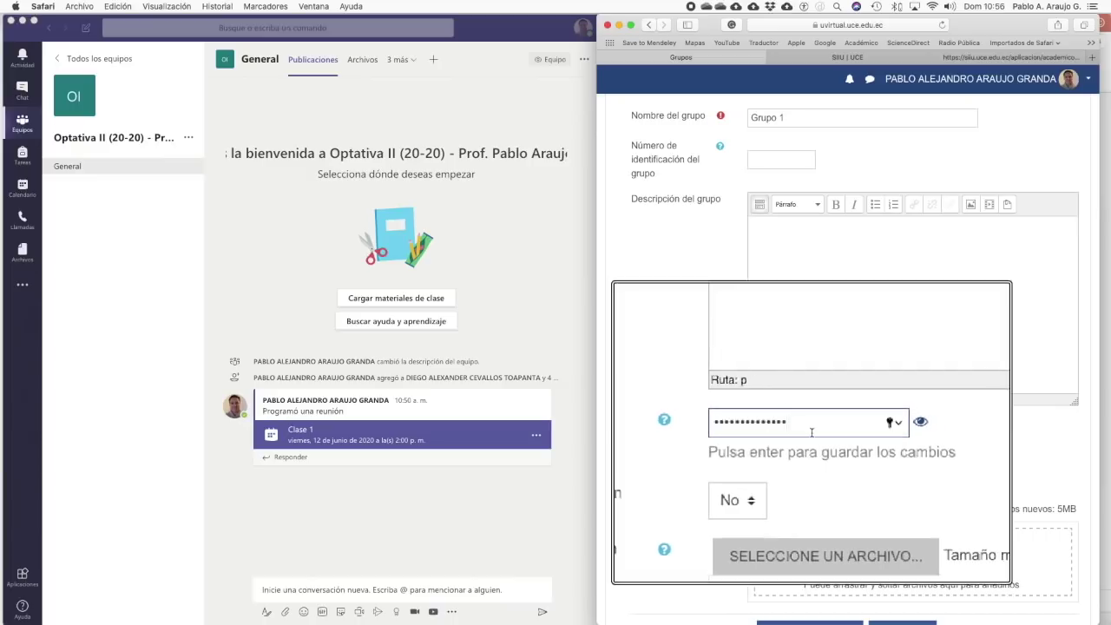
key(Return)
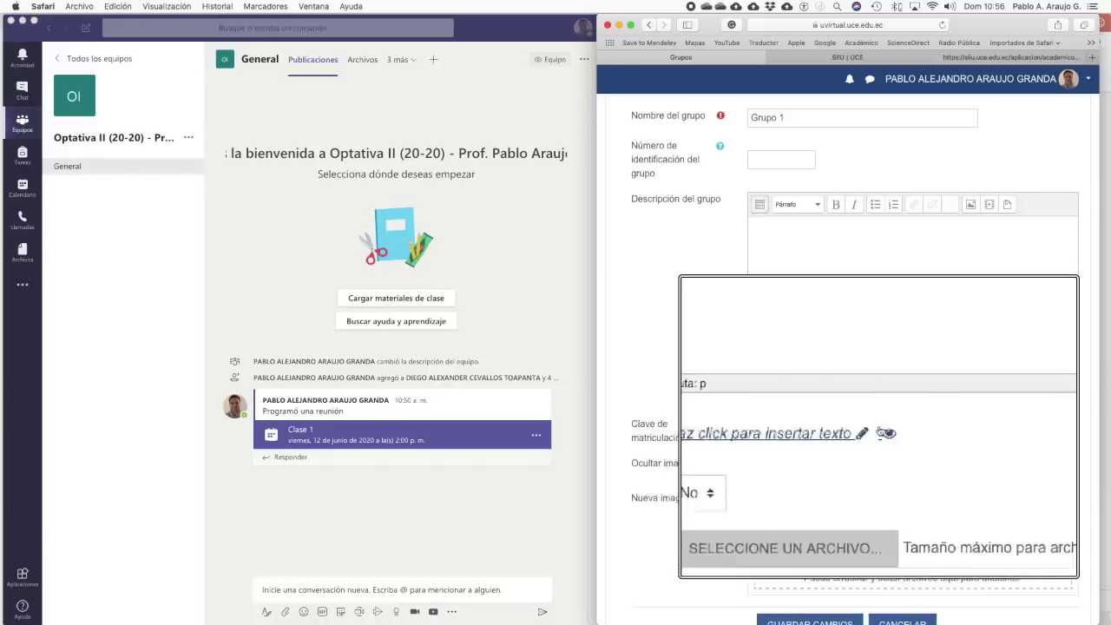
click(787, 442)
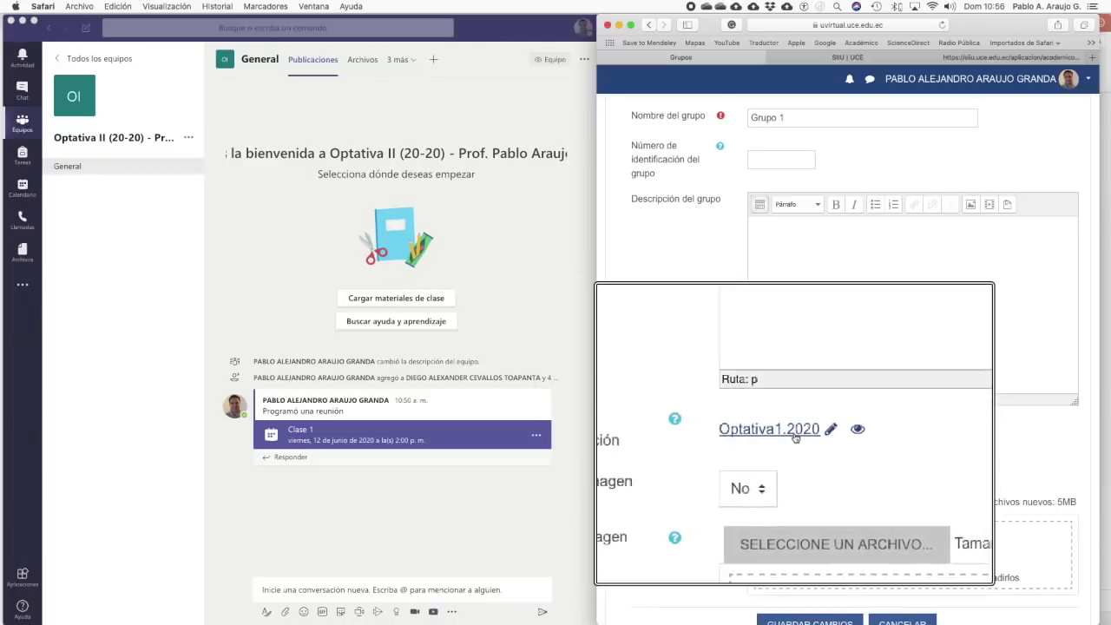
scroll(795, 438, down, 2)
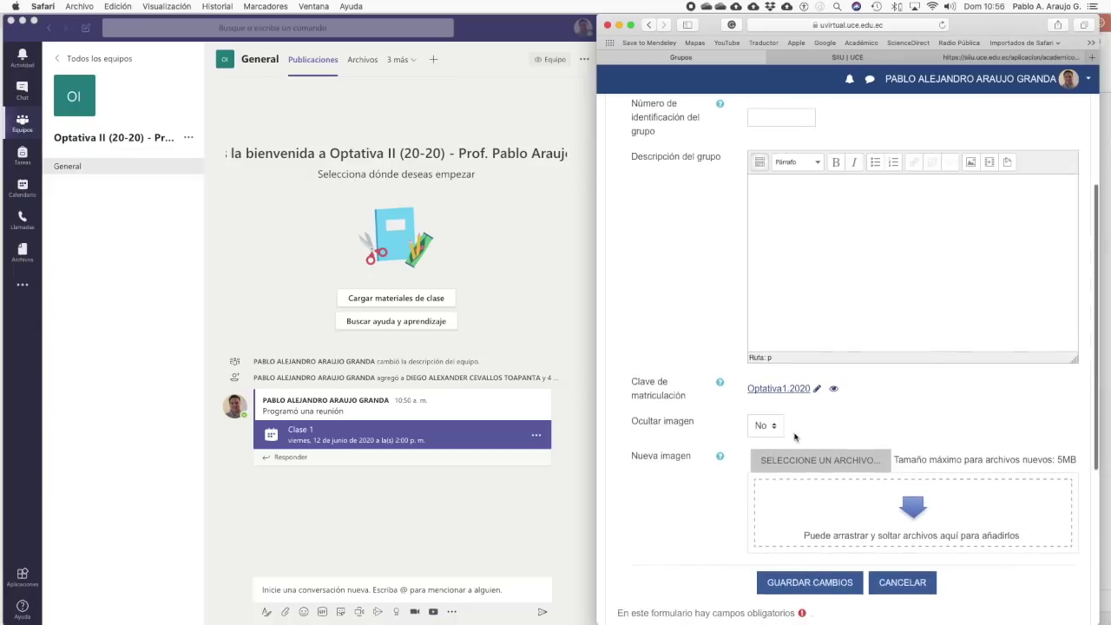
scroll(796, 437, down, 2)
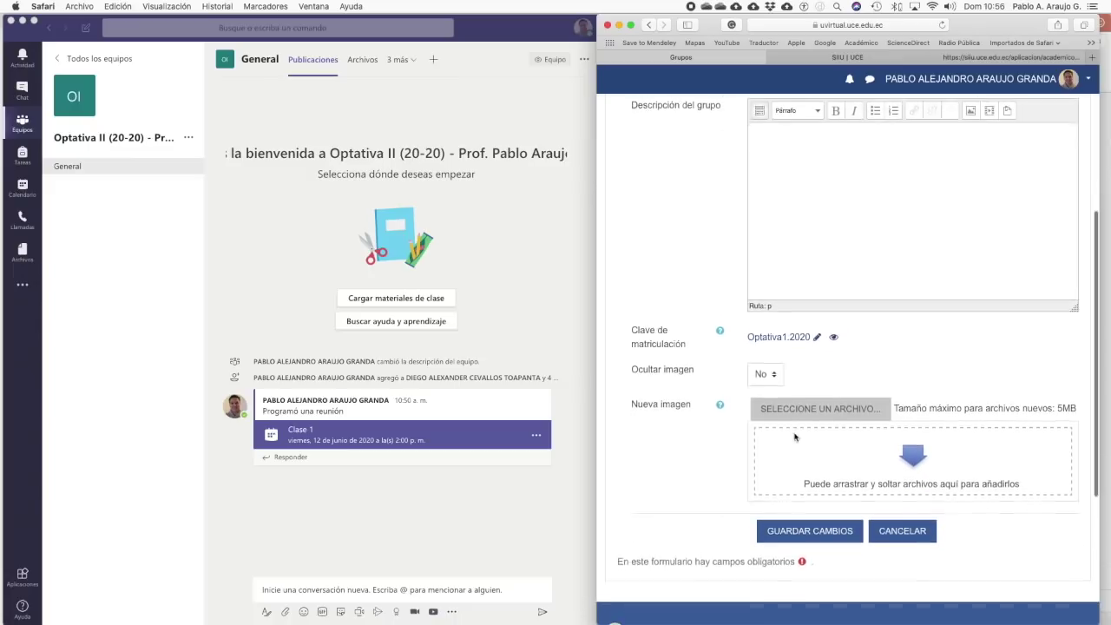
click(807, 533)
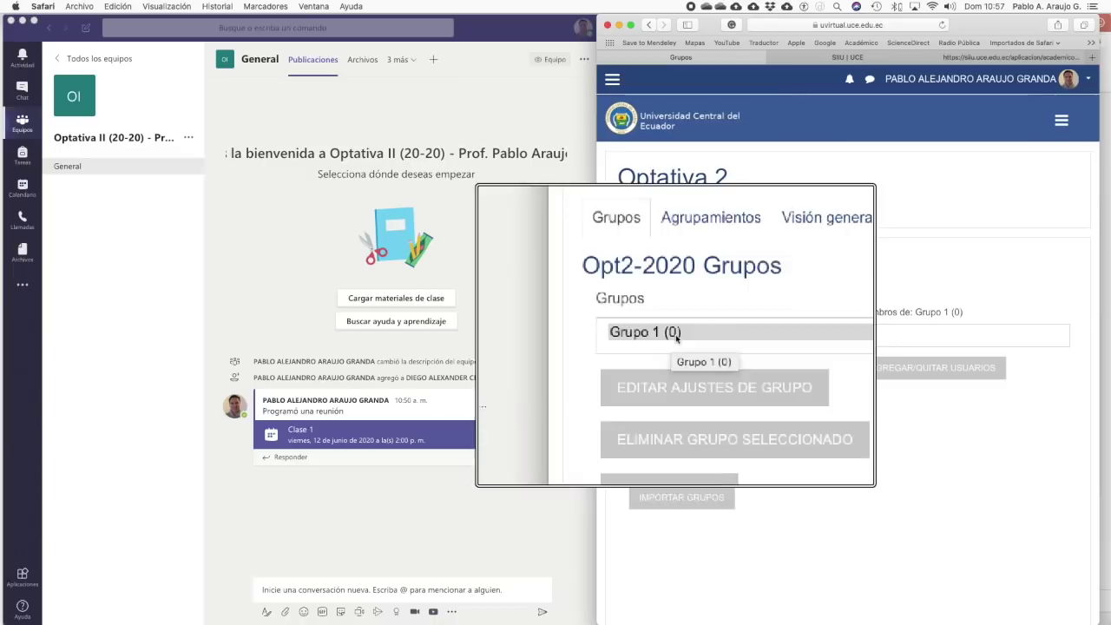
- Create a new grouping named Grupo 1 under Agrupamientos
click(698, 263)
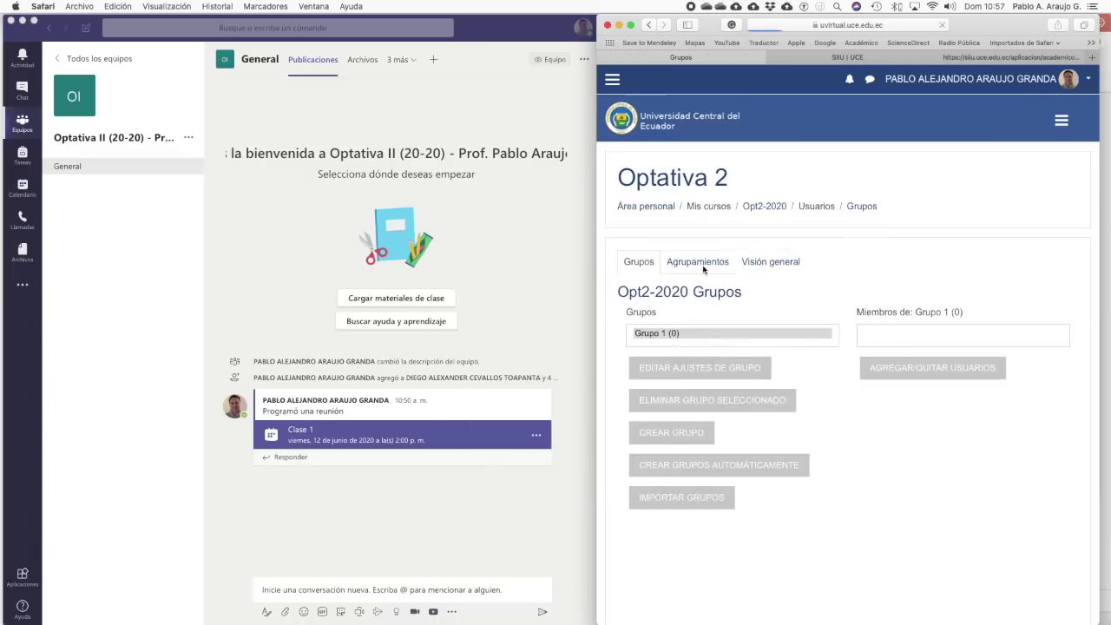
click(678, 382)
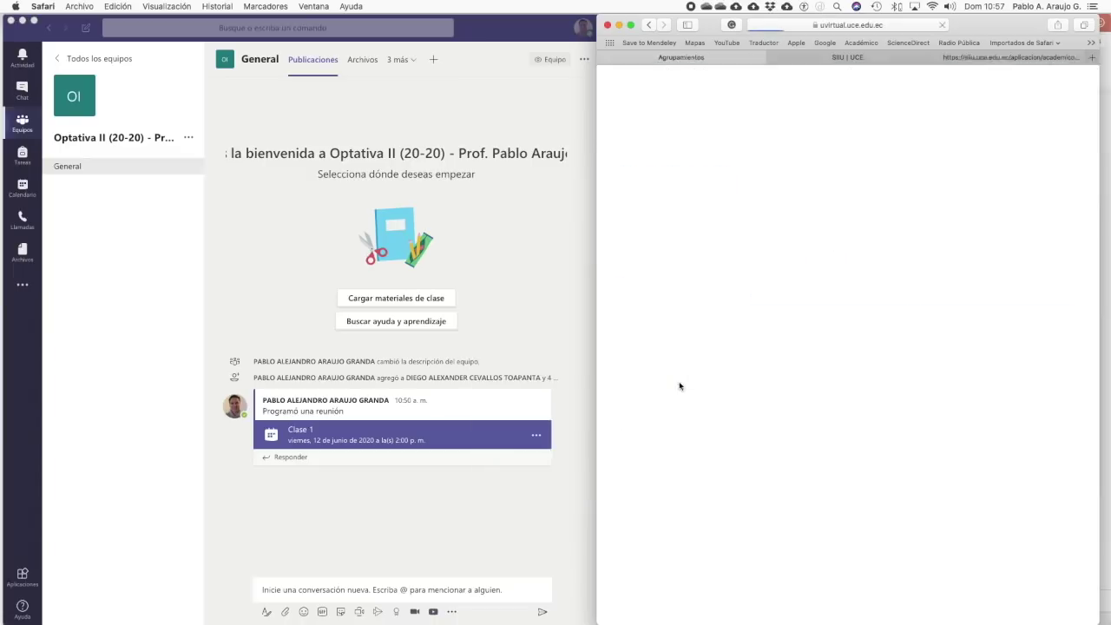
click(777, 352)
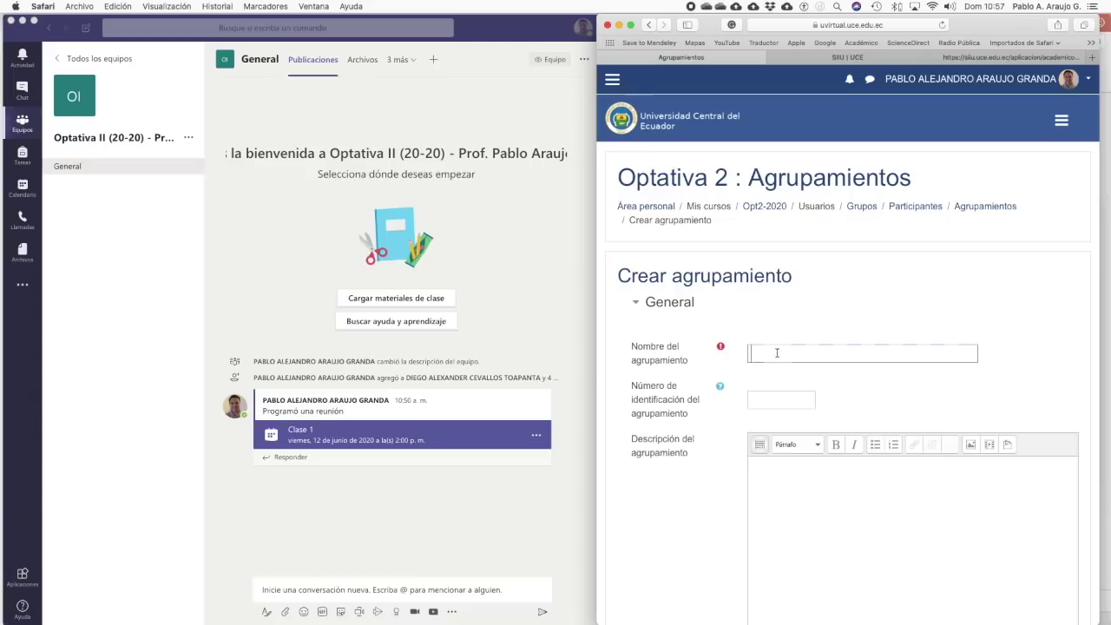
text(Grupo 1)
scroll(810, 360, down, 5)
click(816, 483)
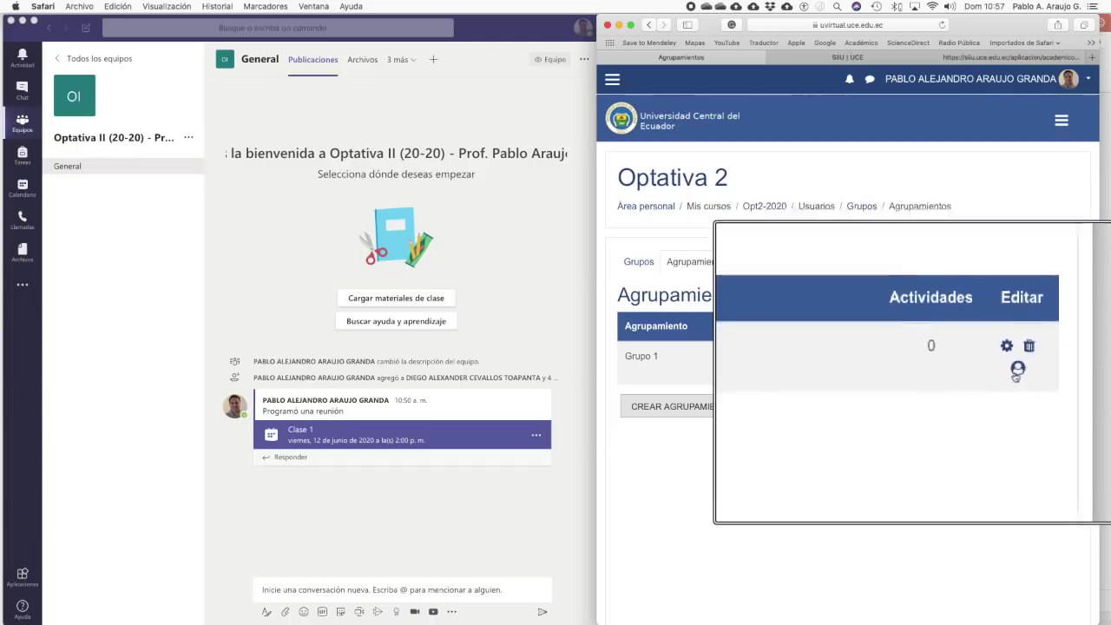
- Add the group Grupo 1 to the Grupo 1 grouping, then return to the groups list
click(1019, 369)
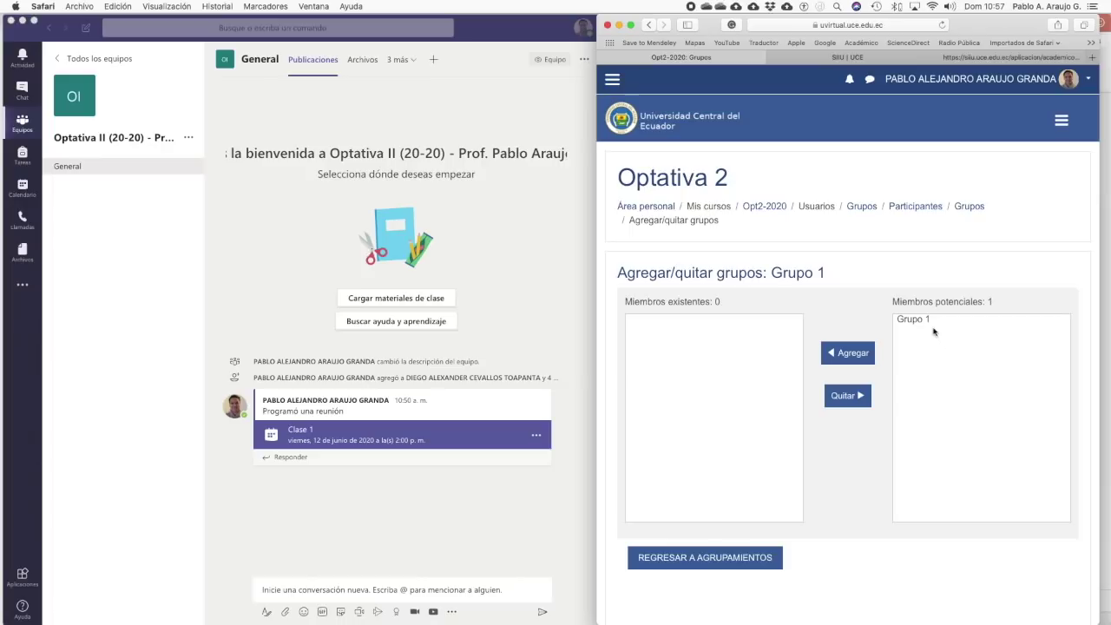
click(916, 325)
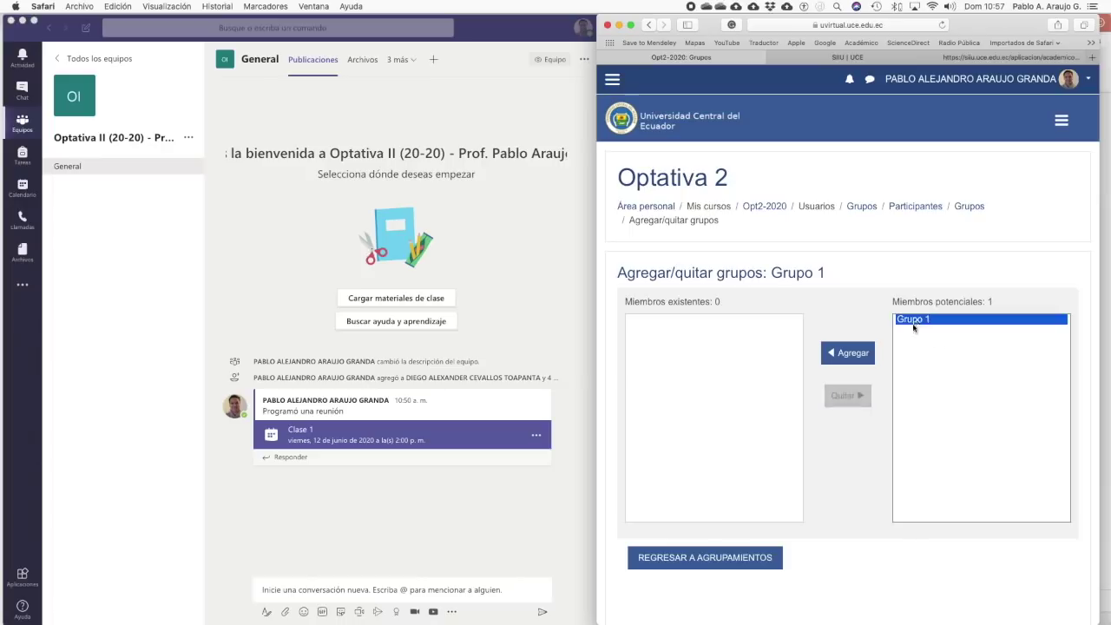
click(838, 351)
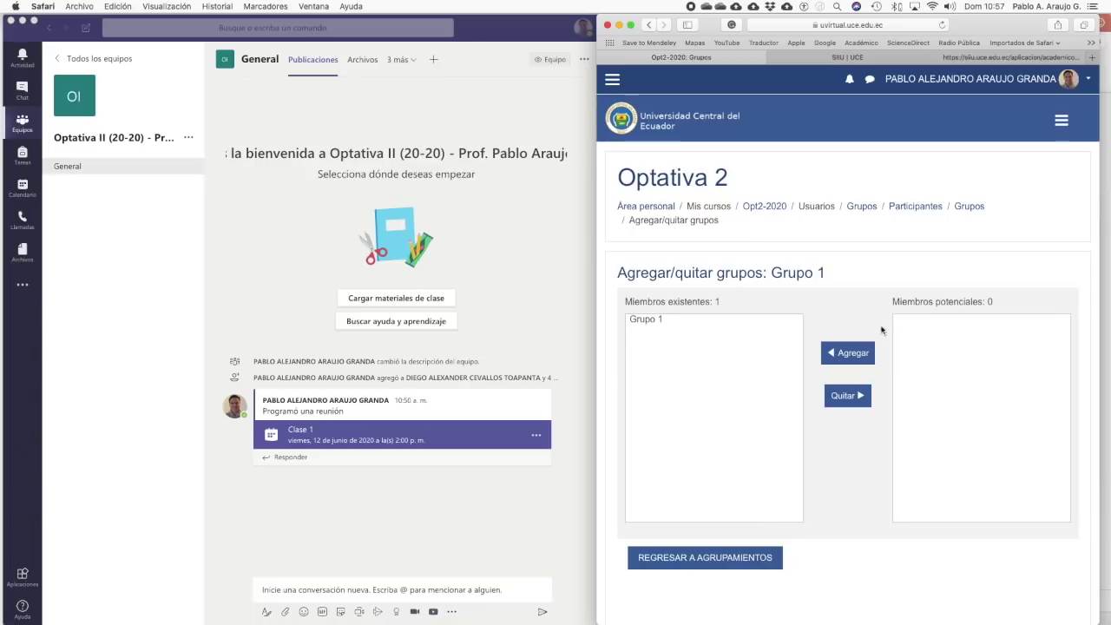
click(698, 558)
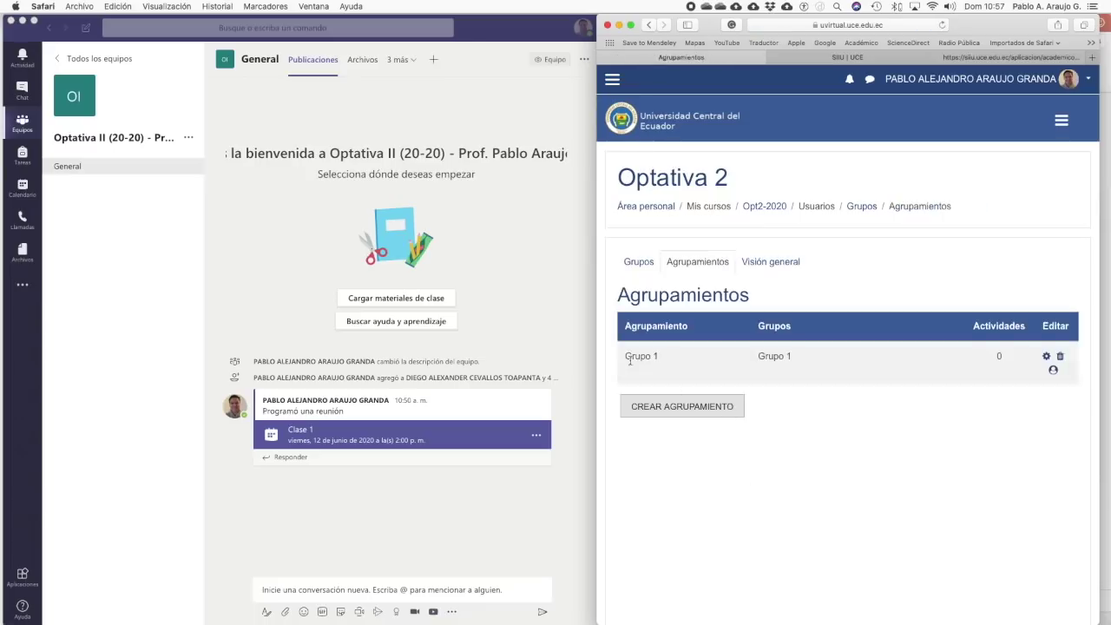
click(641, 263)
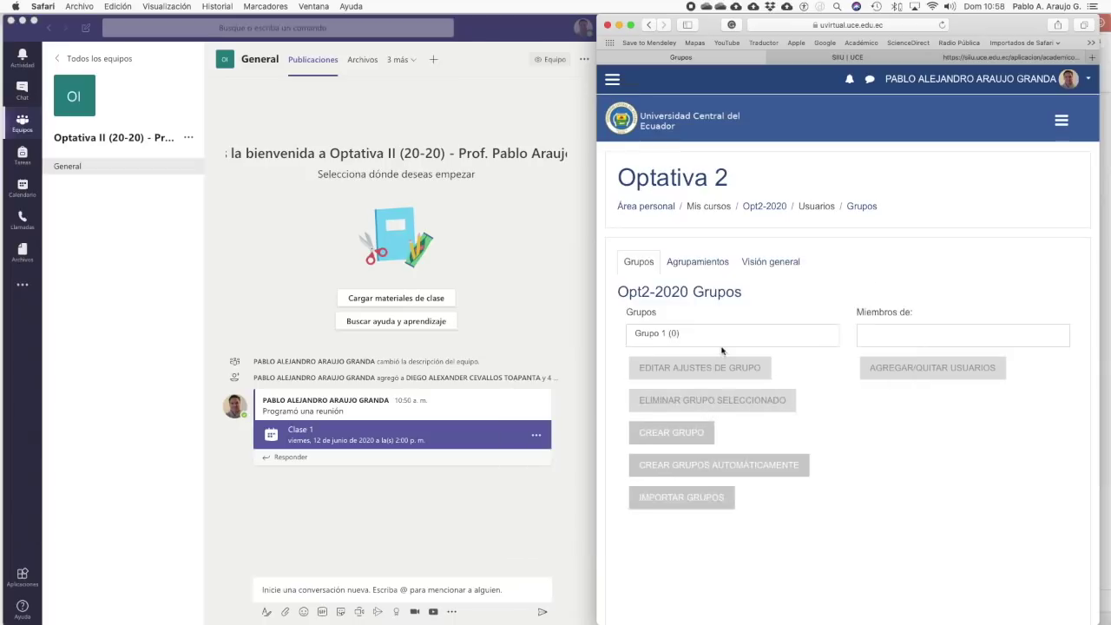
- Open Editar ajustes for the Opt2-2020 course
click(759, 208)
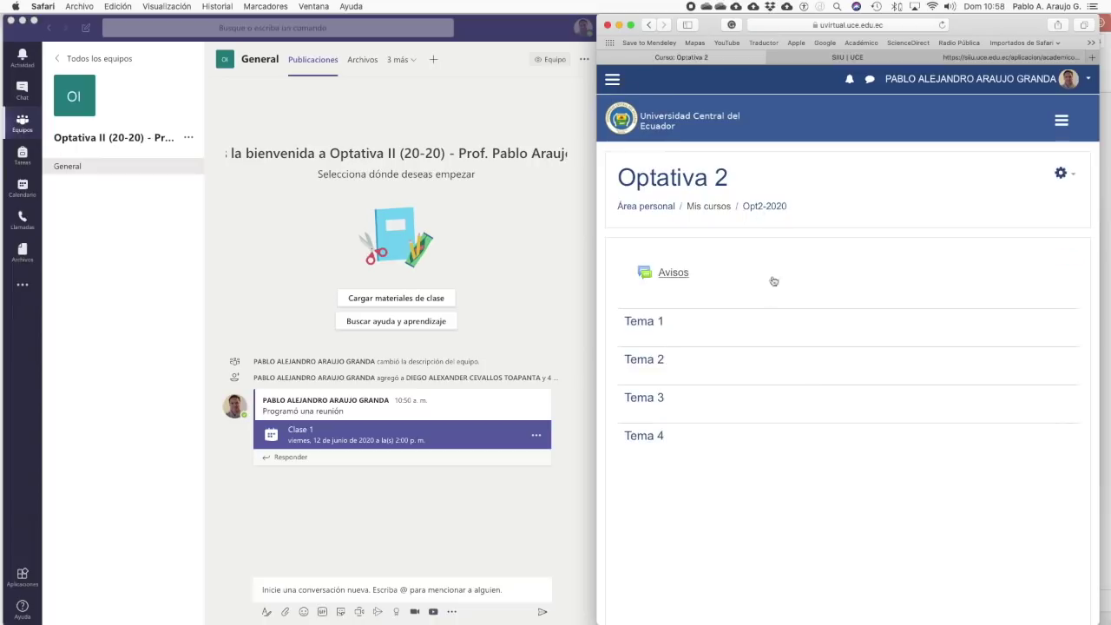
click(1060, 175)
click(1003, 190)
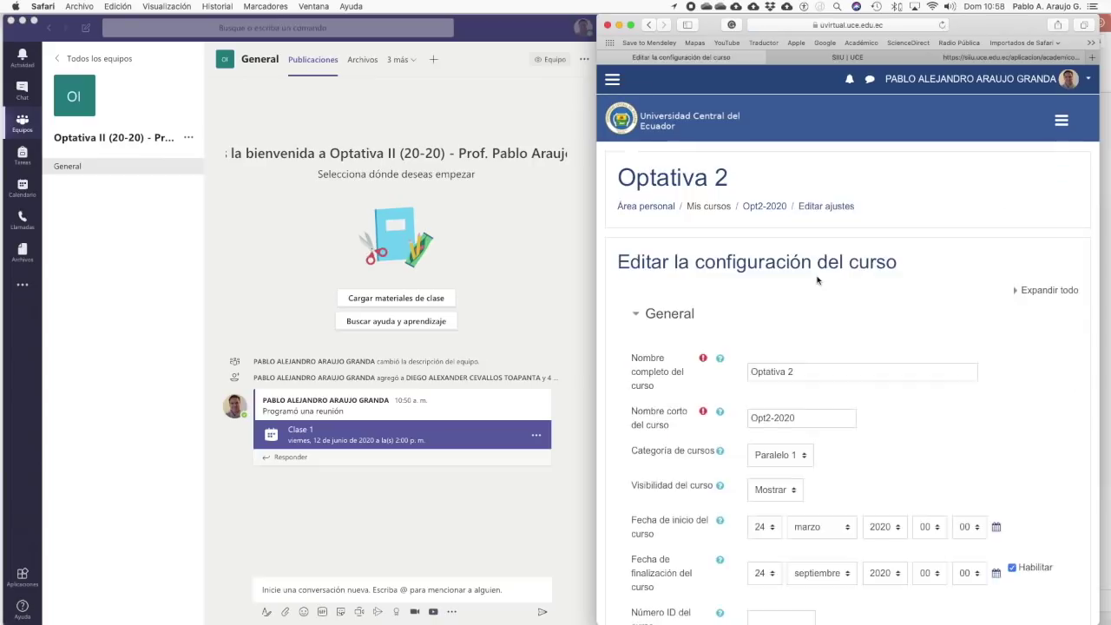
scroll(817, 280, down, 6)
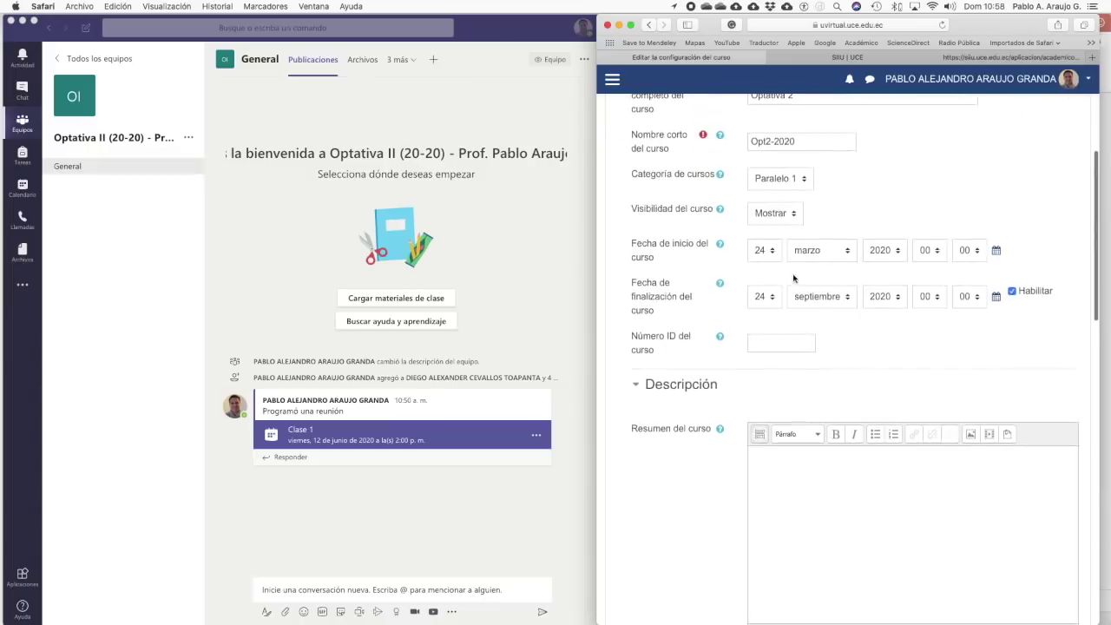
- Change the course start day to 5 (marzo) and end day to 30 (septiembre) 2020
click(764, 250)
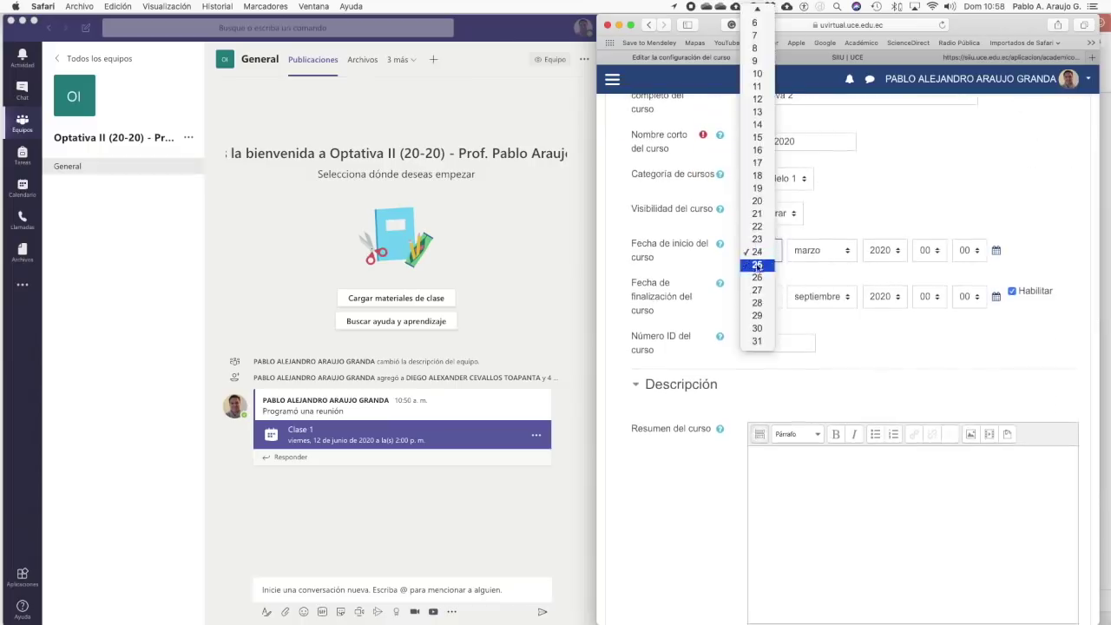
scroll(768, 118, up, 1)
click(760, 61)
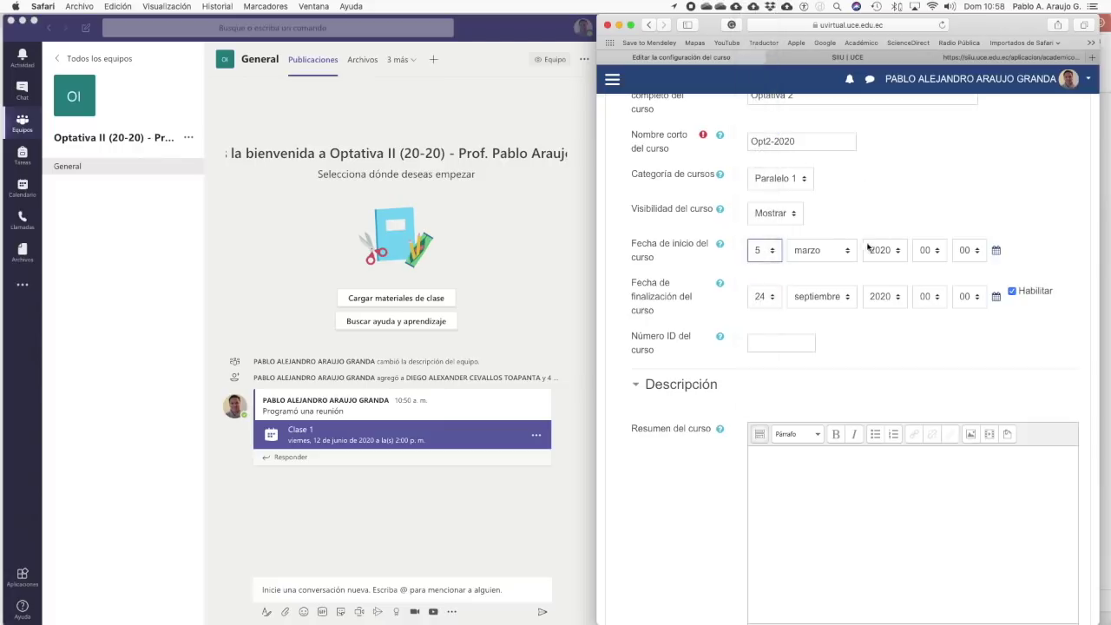
click(769, 299)
click(759, 374)
scroll(965, 316, down, 5)
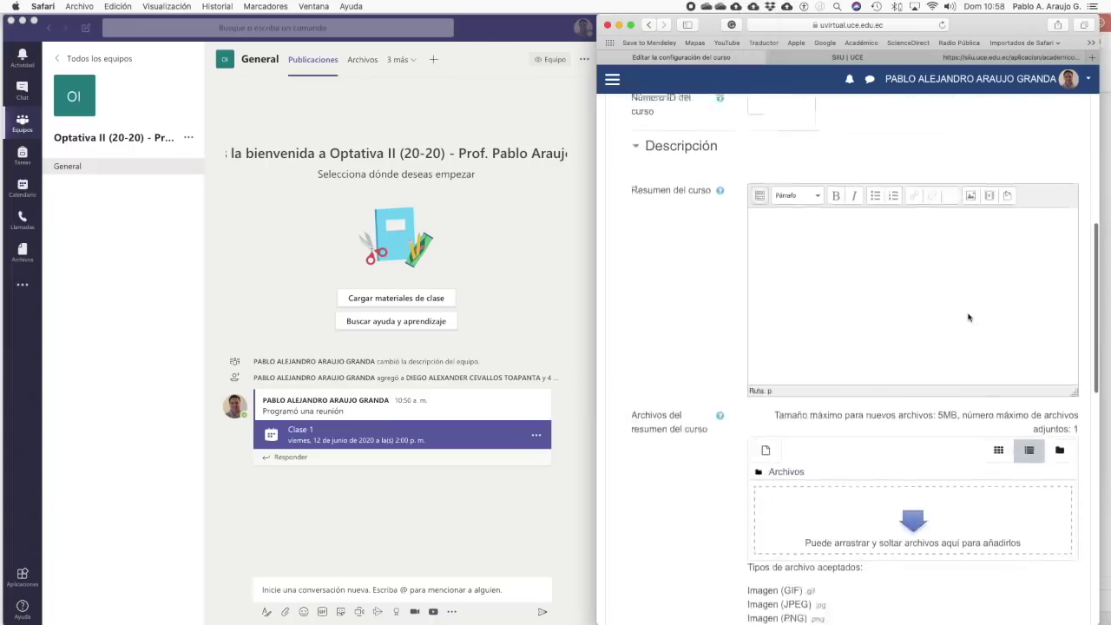
scroll(969, 317, down, 7)
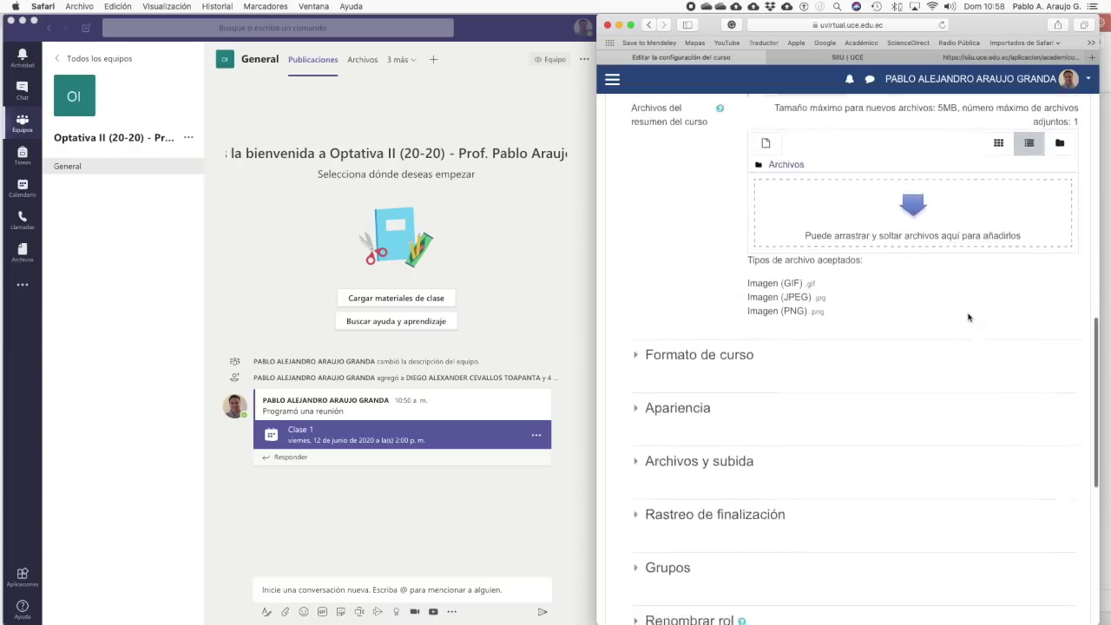
scroll(969, 316, down, 3)
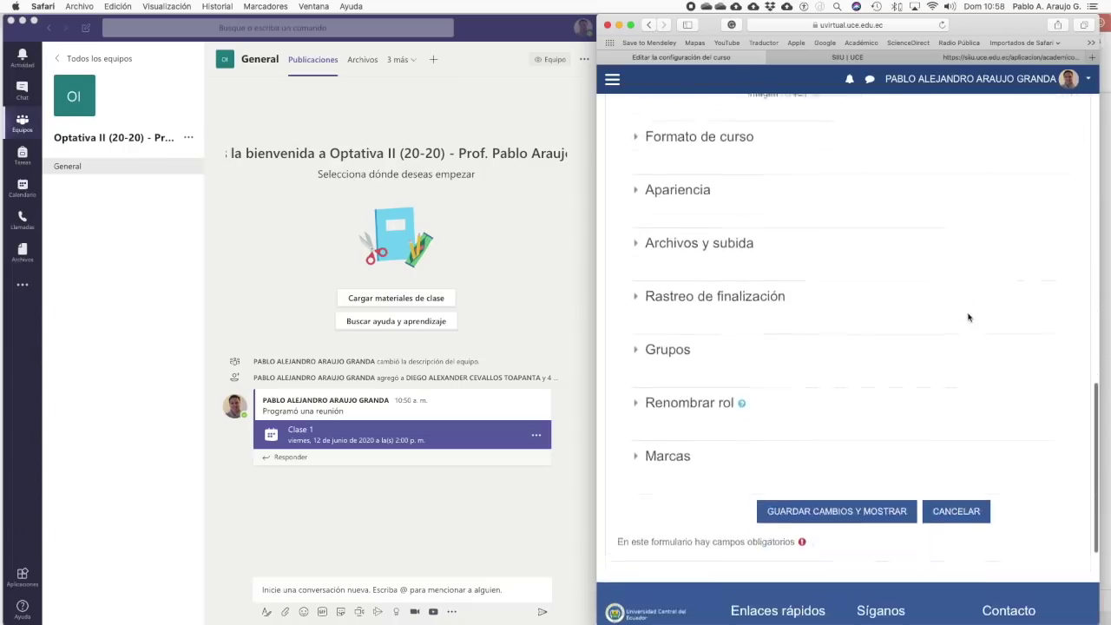
- In the Grupos section choose Grupos visibles and default grouping Grupo 1, then Guardar cambios y mostrar
click(669, 340)
scroll(922, 368, down, 2)
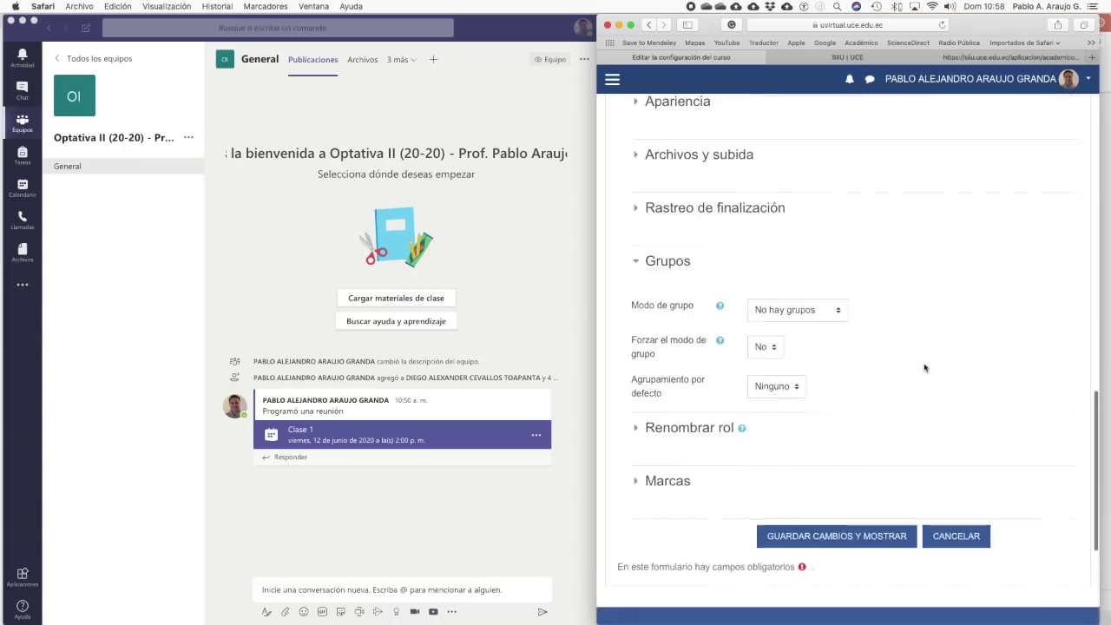
click(838, 312)
click(825, 338)
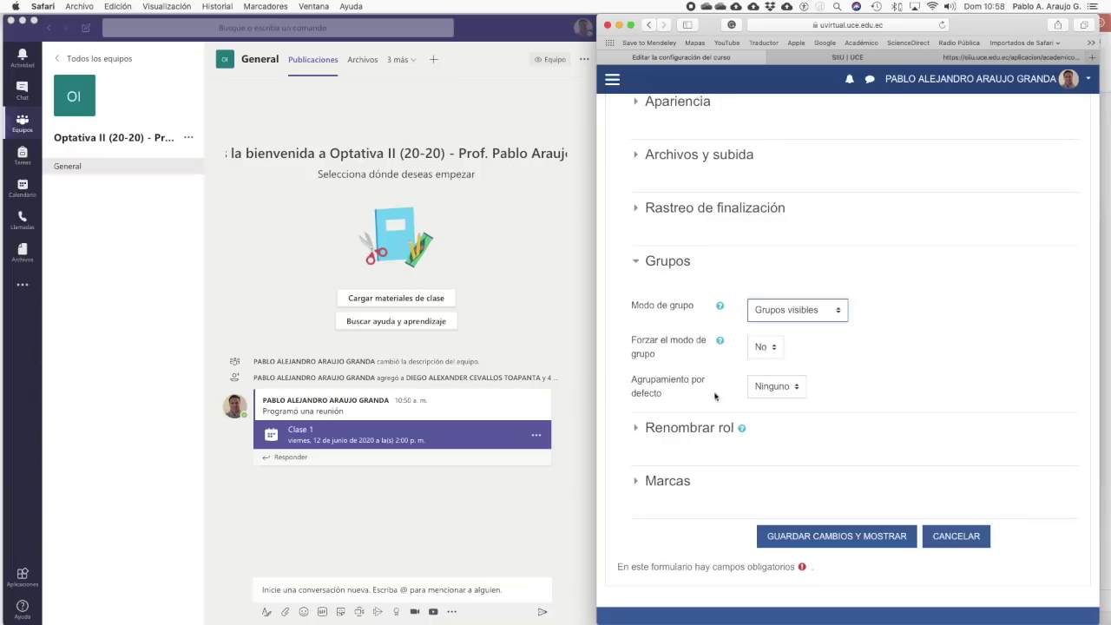
click(800, 391)
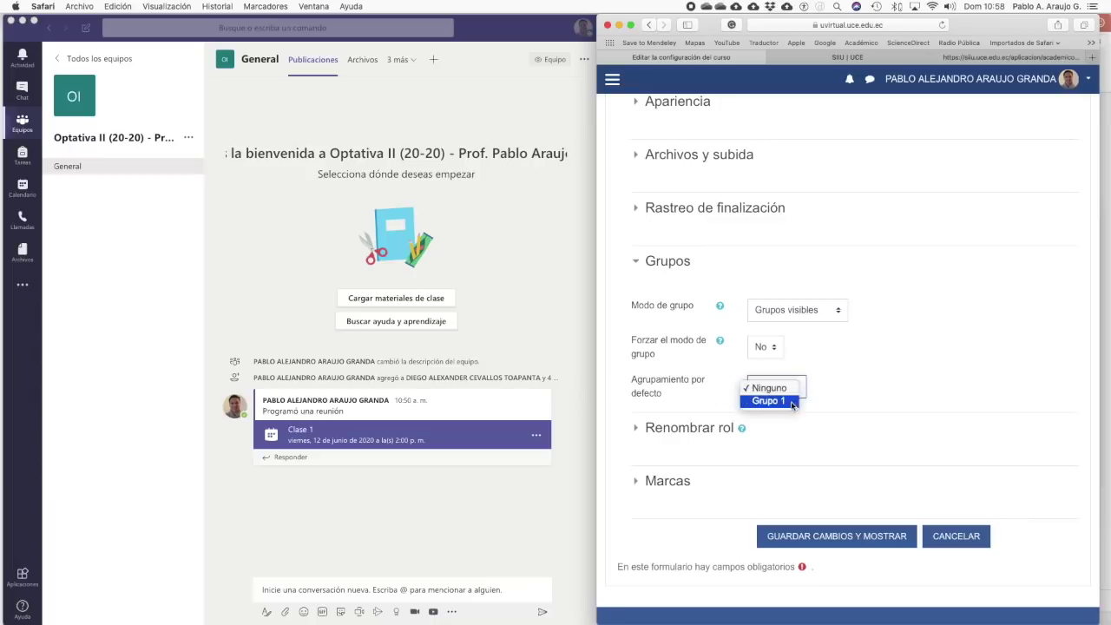
click(792, 402)
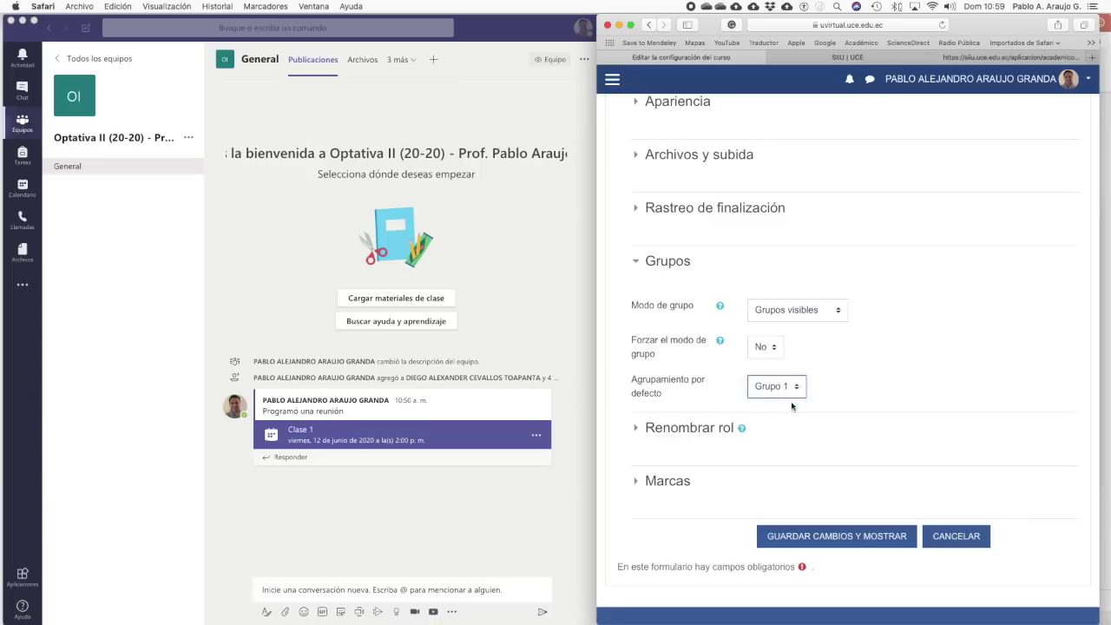
click(821, 534)
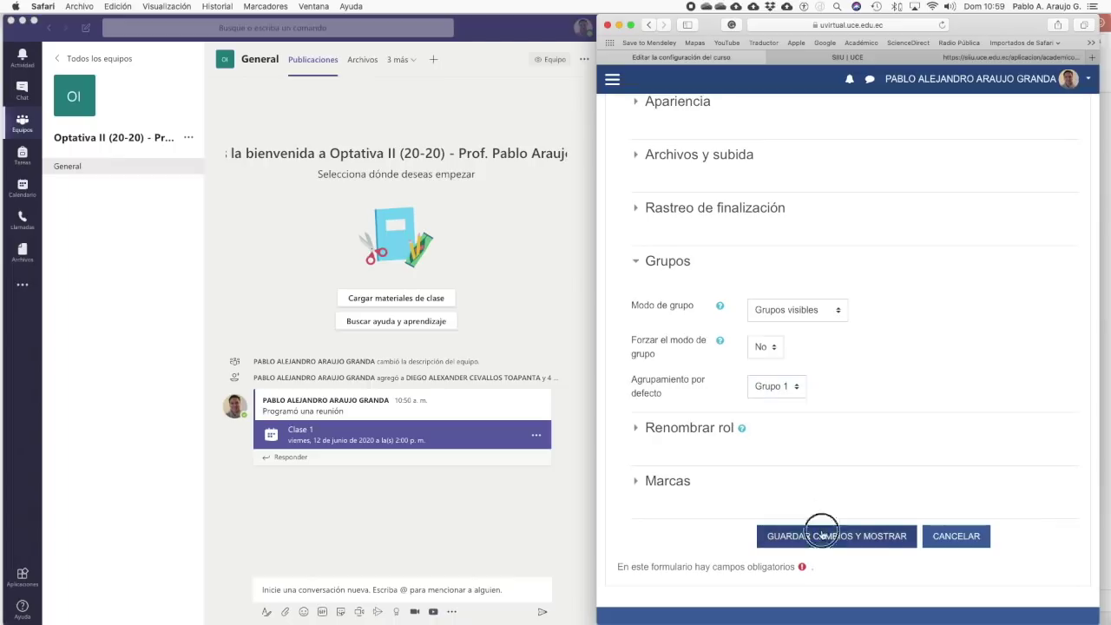